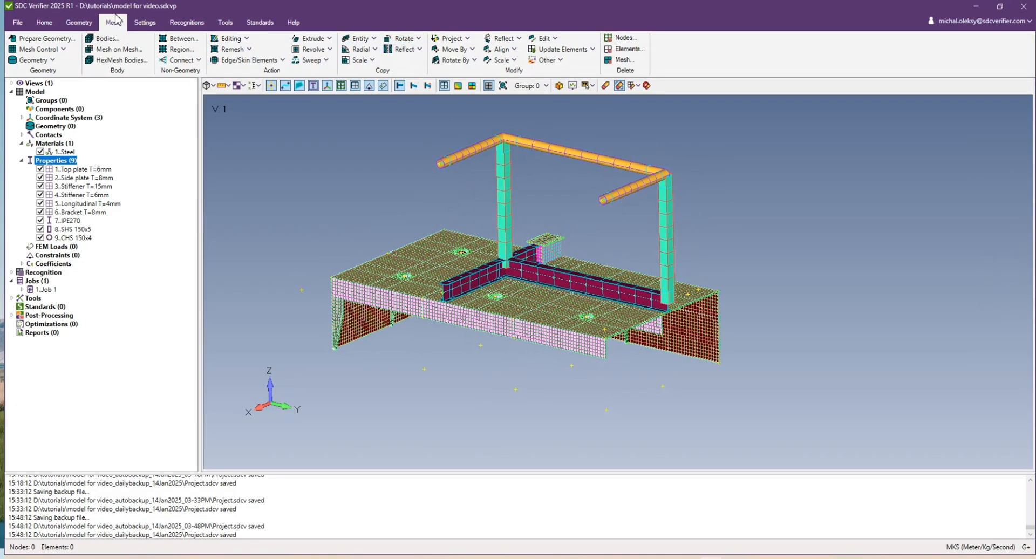
Step: Start an element reflection and select all elements of the model
click(419, 50)
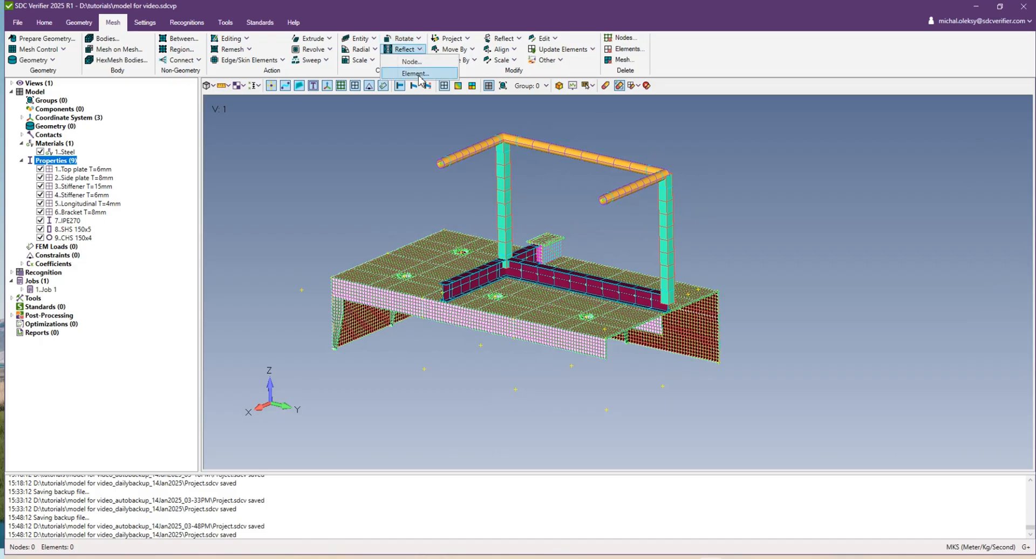
click(419, 76)
middle_drag(438, 191, 372, 174)
scroll(459, 241, down, 4)
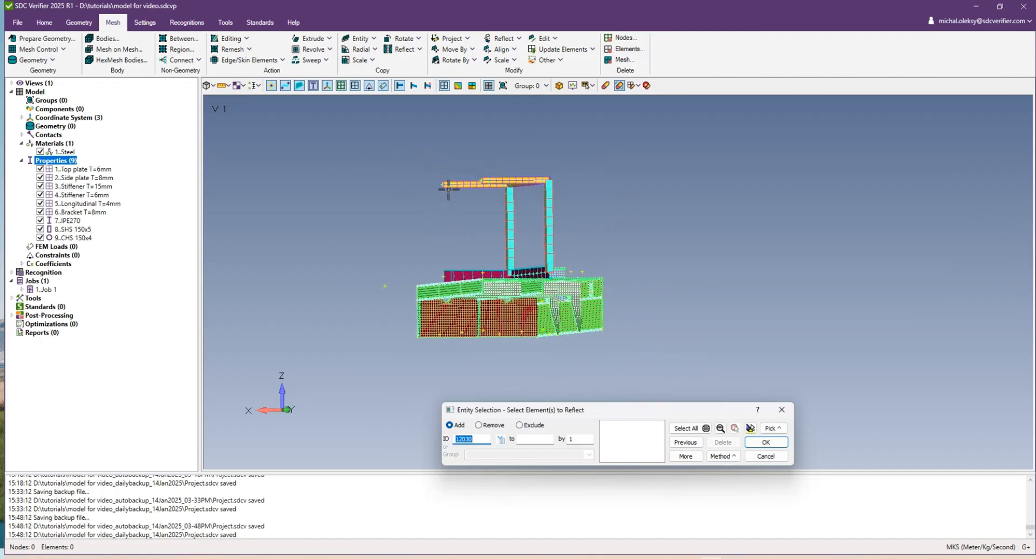
ctrl+middle_drag(463, 244, 434, 171)
middle_drag(541, 288, 552, 329)
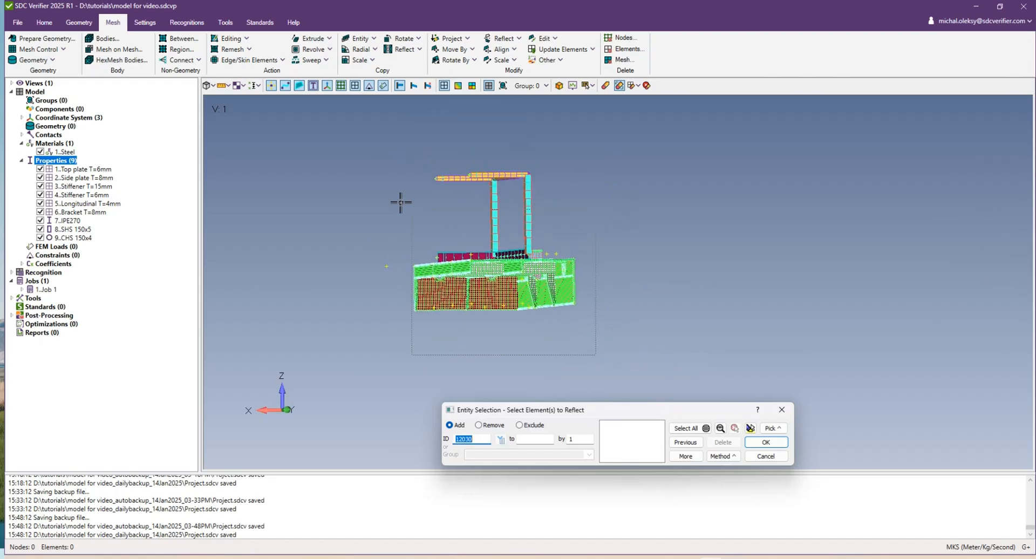
drag(400, 203, 374, 169)
Step: Remove the longitudinal edge plate elements lying in the mirror plane from the reflection selection and highlight the remaining selection
middle_drag(449, 215, 432, 227)
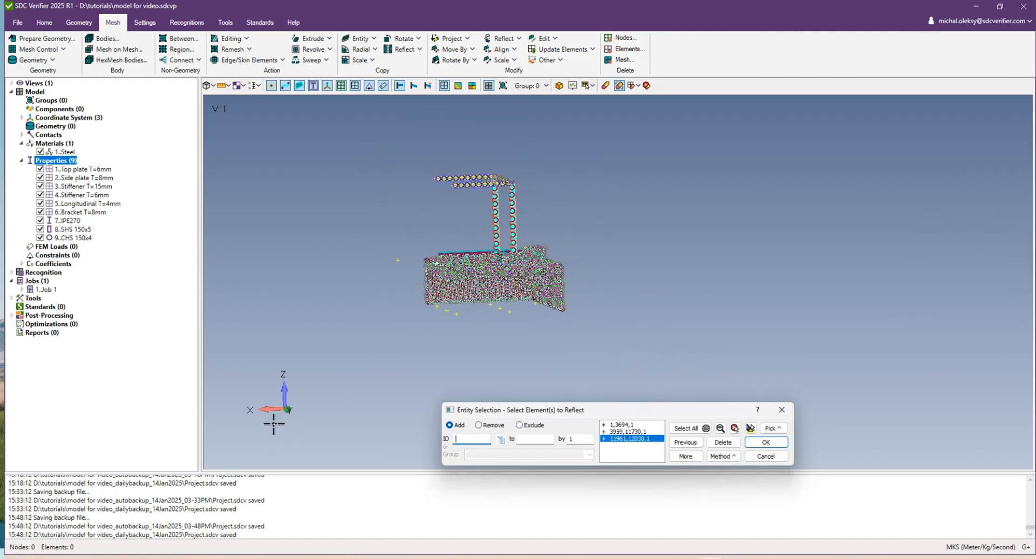
click(272, 397)
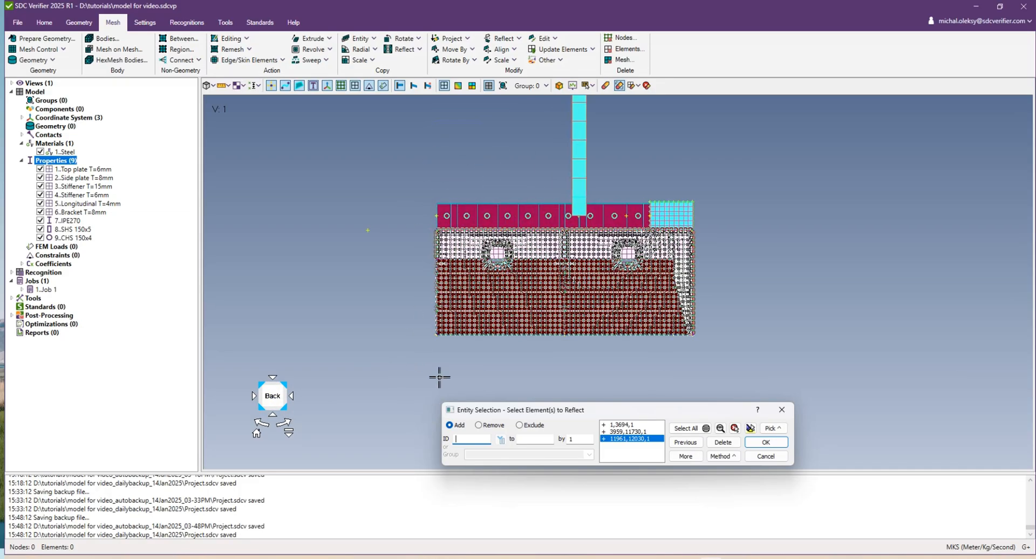
scroll(442, 378, up, 3)
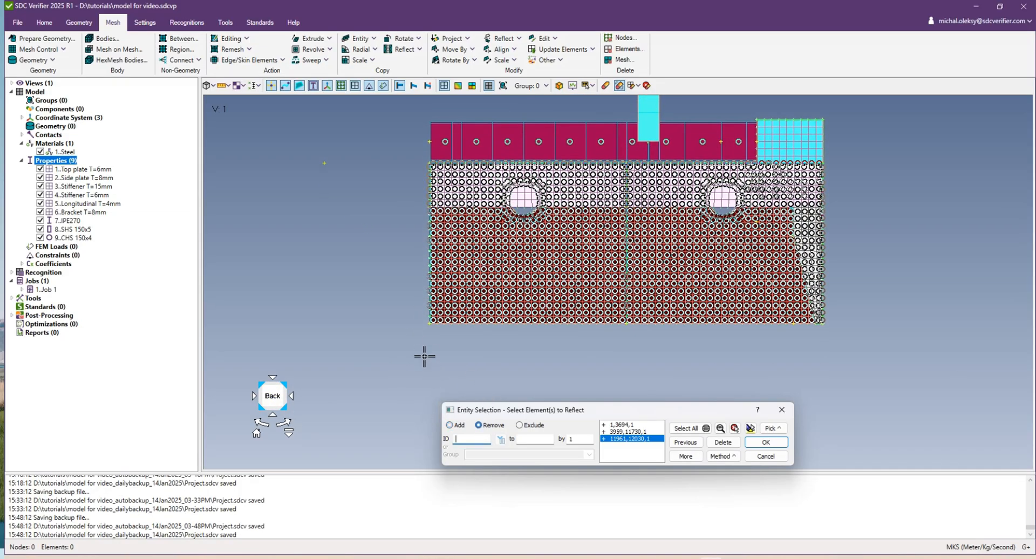
drag(415, 201, 405, 144)
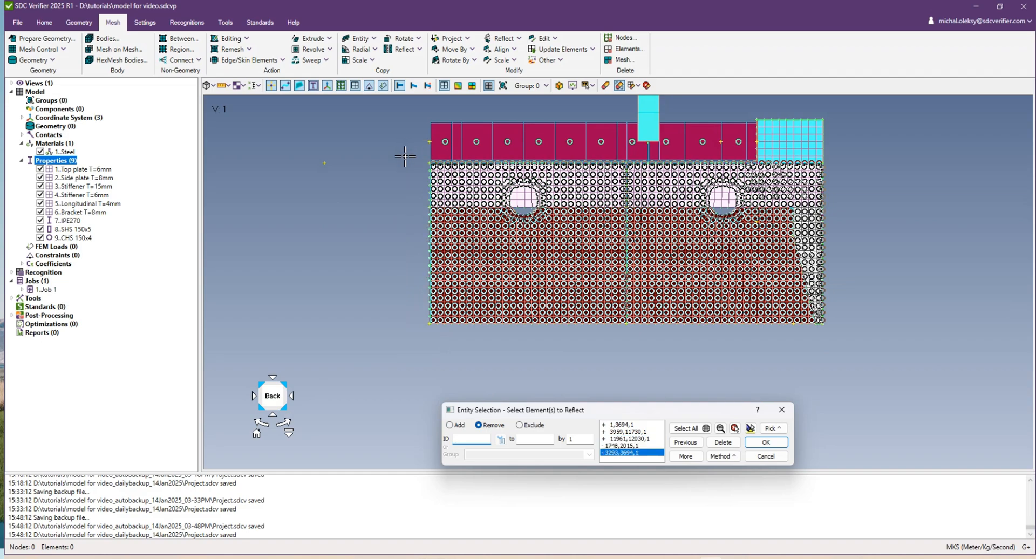
middle_drag(405, 157, 386, 262)
scroll(387, 263, down, 3)
click(749, 429)
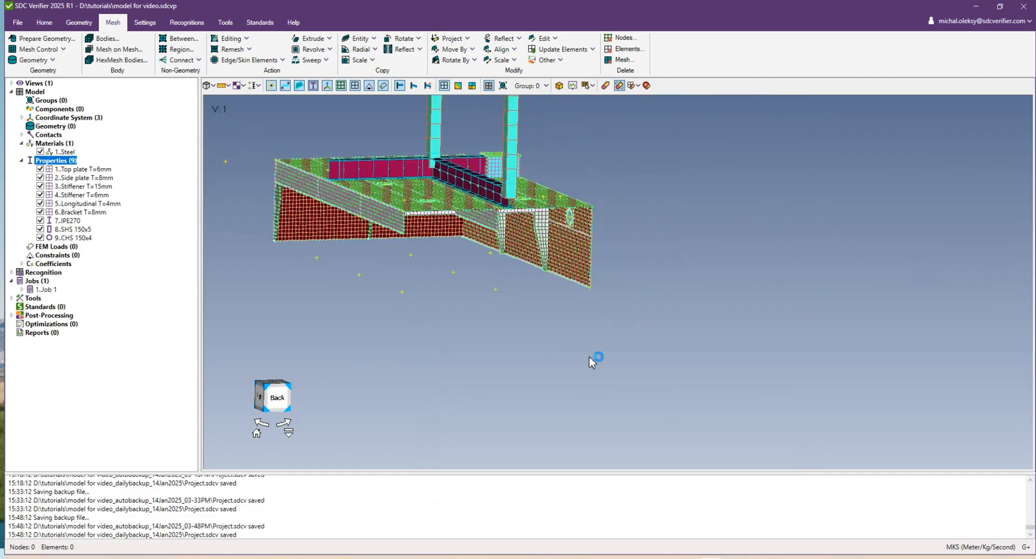
ctrl+middle_drag(314, 252, 399, 291)
Step: Mirror the selected elements with coordinate systems and geometry included, across a plane through three corner points of the longitudinal edge plate
click(767, 443)
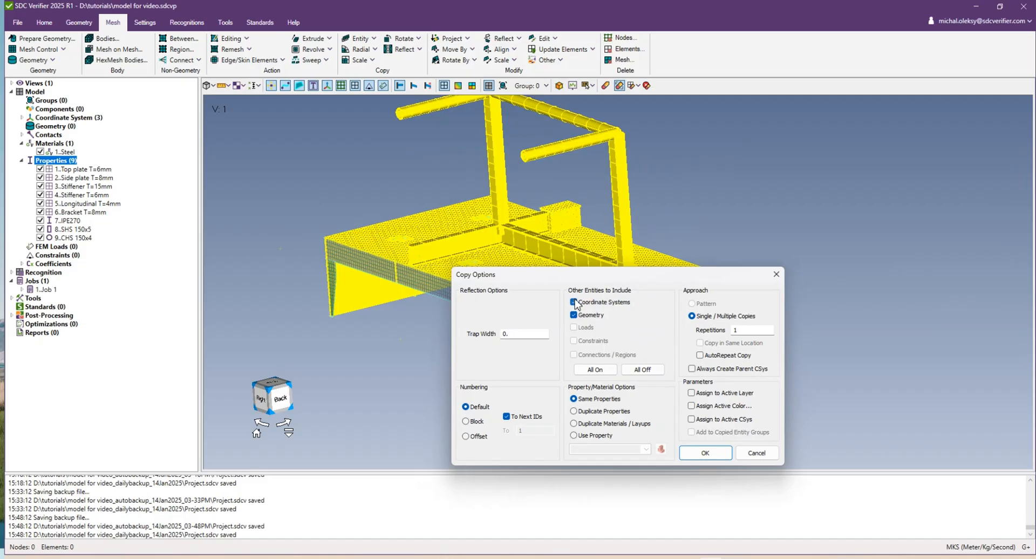
click(703, 454)
scroll(405, 273, up, 5)
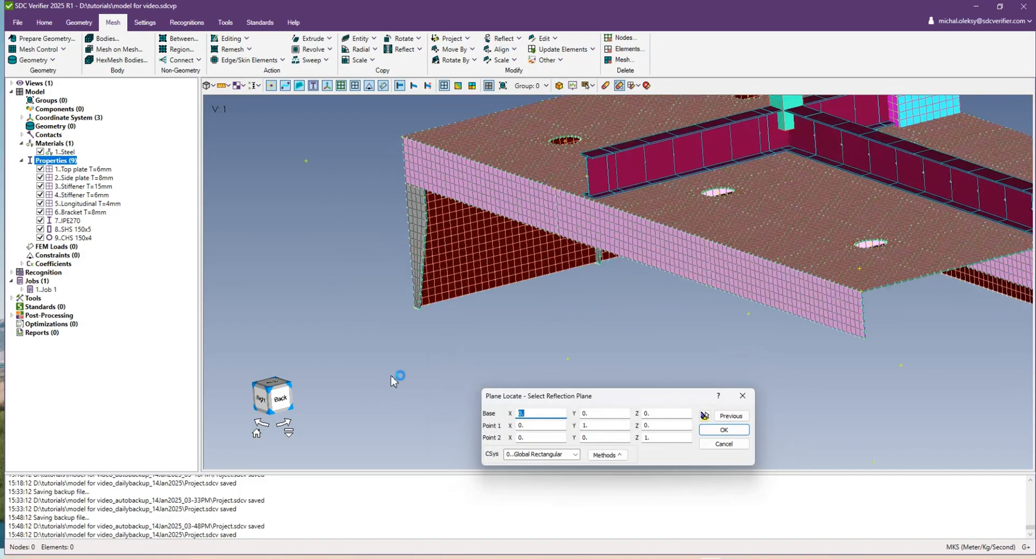
click(406, 140)
scroll(416, 308, up, 4)
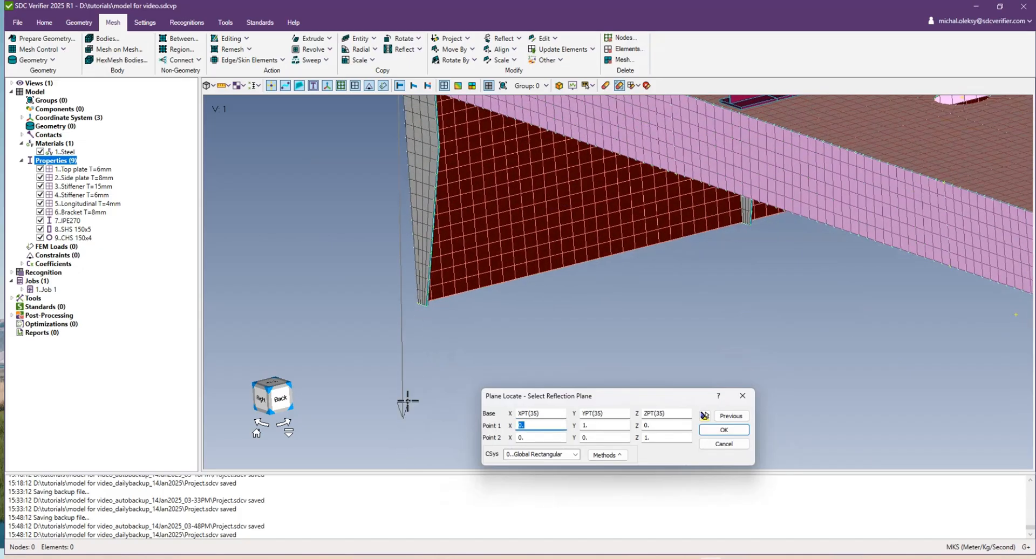
scroll(421, 324, down, 5)
click(804, 298)
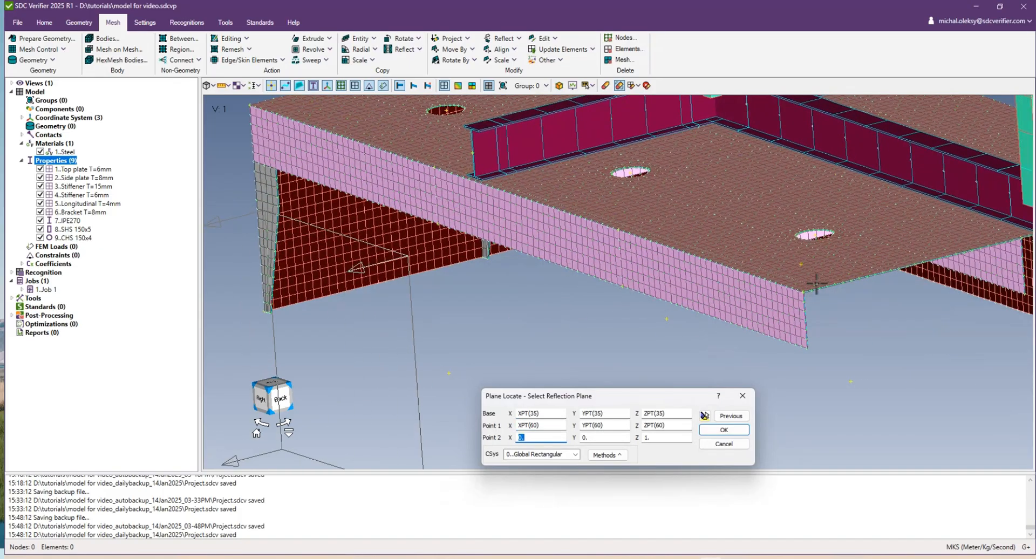
click(804, 298)
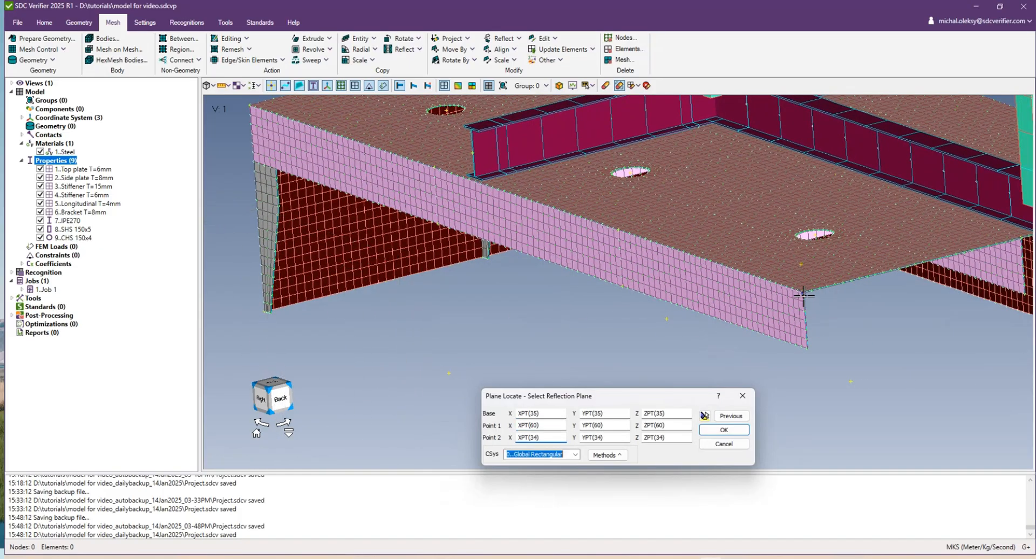
click(724, 431)
scroll(533, 281, down, 5)
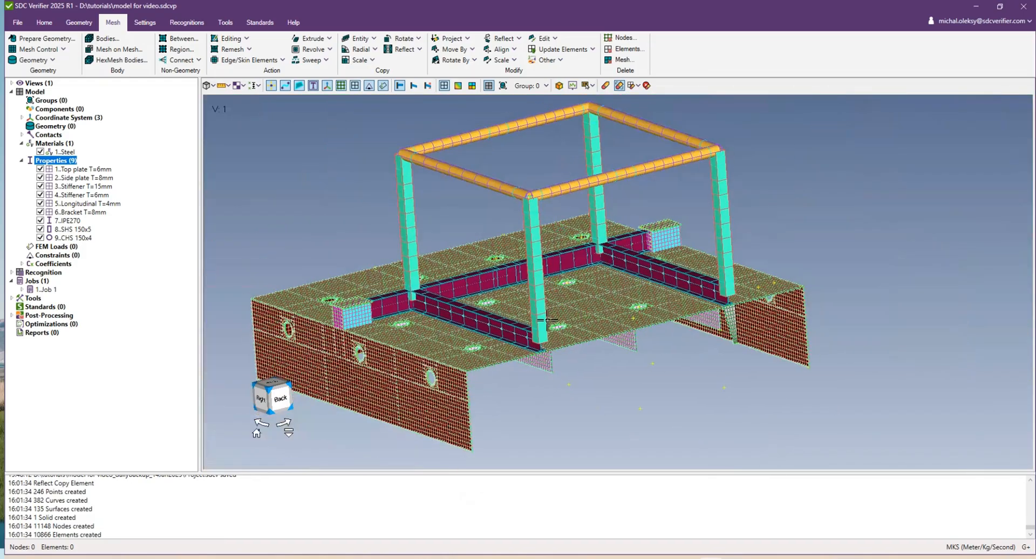
Step: Repeat the element reflection command and select all elements of the mirrored model
mouse_move(533, 282)
middle_down()
mouse_move(501, 195)
mouse_move(513, 274)
mouse_move(506, 191)
mouse_move(643, 276)
mouse_move(516, 273)
mouse_move(510, 298)
mouse_move(533, 278)
middle_up()
right_click(635, 173)
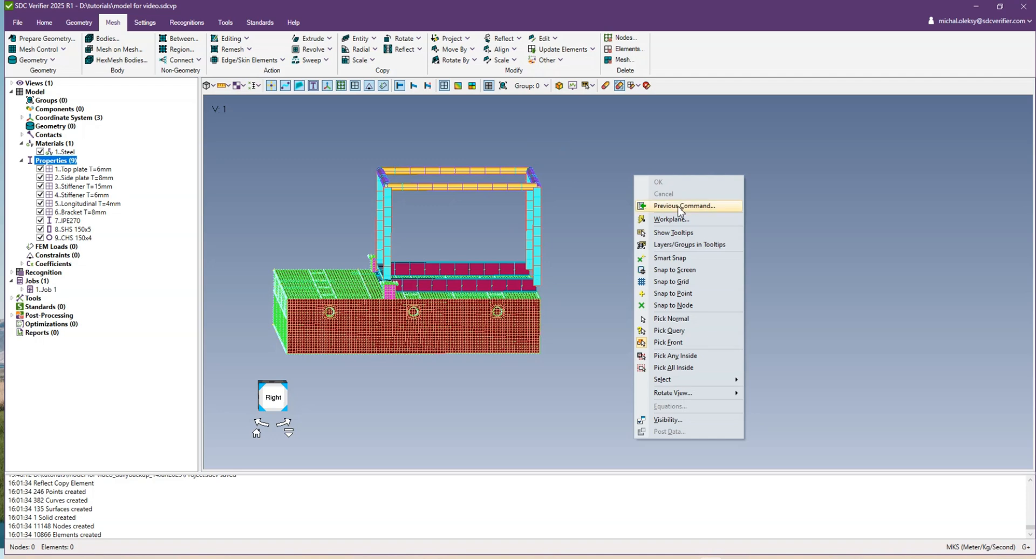
click(675, 208)
drag(745, 339, 345, 139)
Step: Remove the posts and top crossbeam in the open-end mirror plane from the reflection selection and highlight the remaining selection
middle_drag(526, 189, 613, 324)
scroll(642, 255, up, 3)
middle_drag(642, 254, 604, 292)
scroll(604, 292, up, 1)
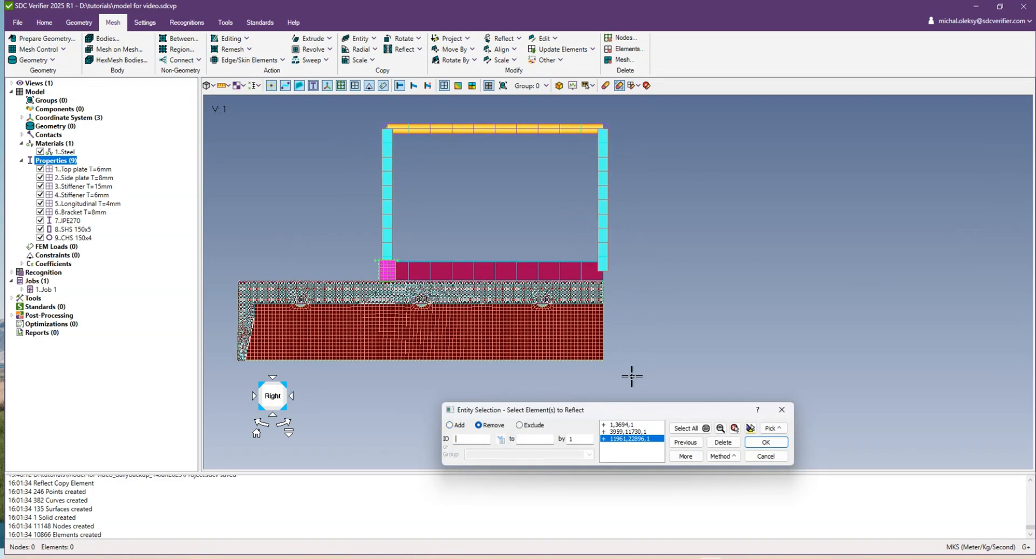
drag(632, 376, 603, 113)
click(750, 428)
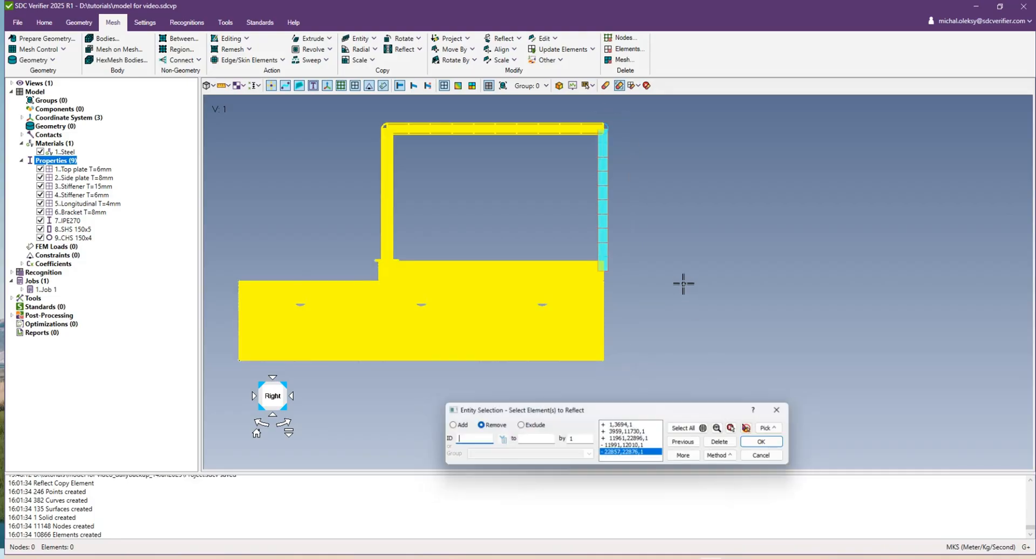
middle_drag(683, 284, 572, 297)
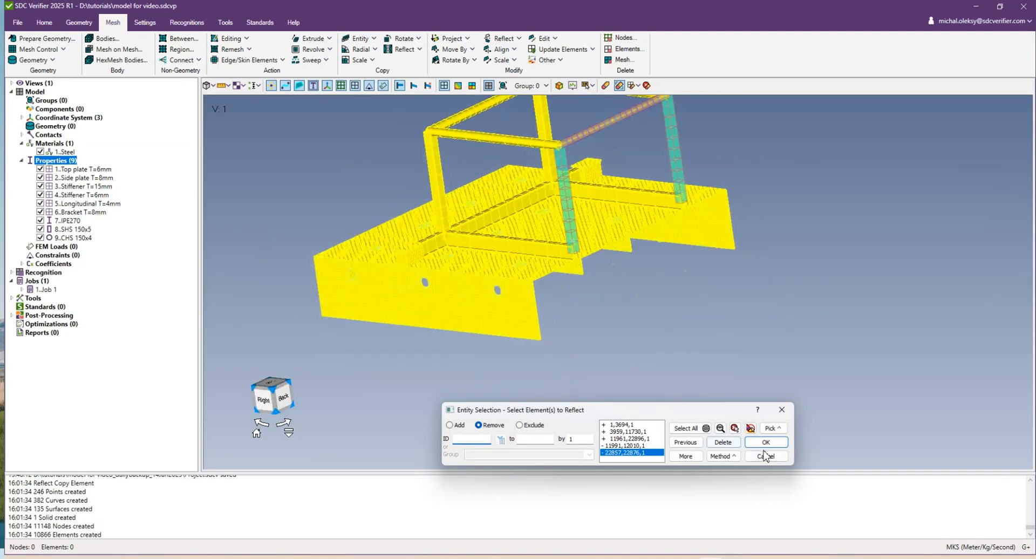
Step: Mirror the selected elements across a plane through three points on the platform's open end, keeping the copy options
click(765, 443)
click(704, 453)
scroll(592, 297, up, 3)
click(491, 271)
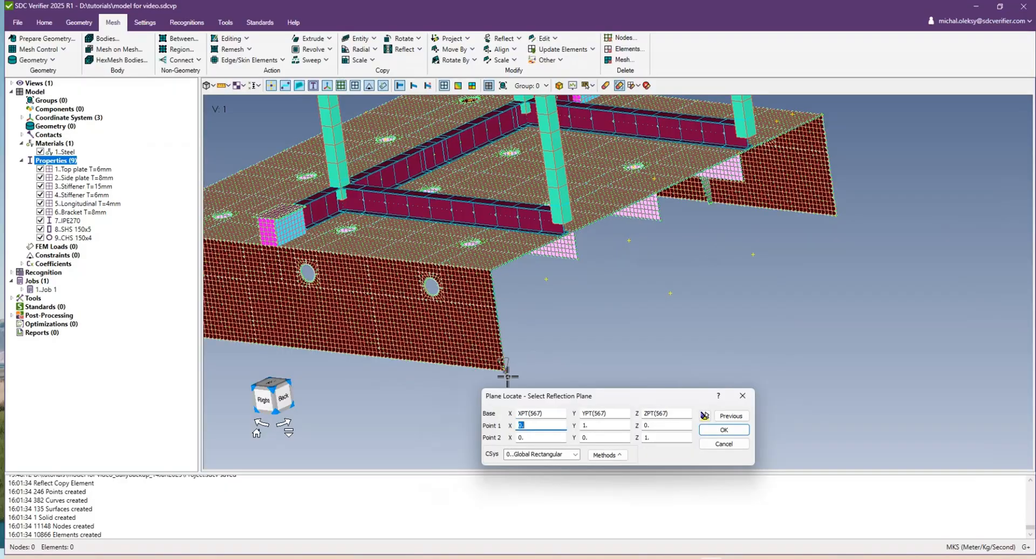
click(507, 377)
scroll(667, 195, up, 3)
click(653, 229)
click(728, 432)
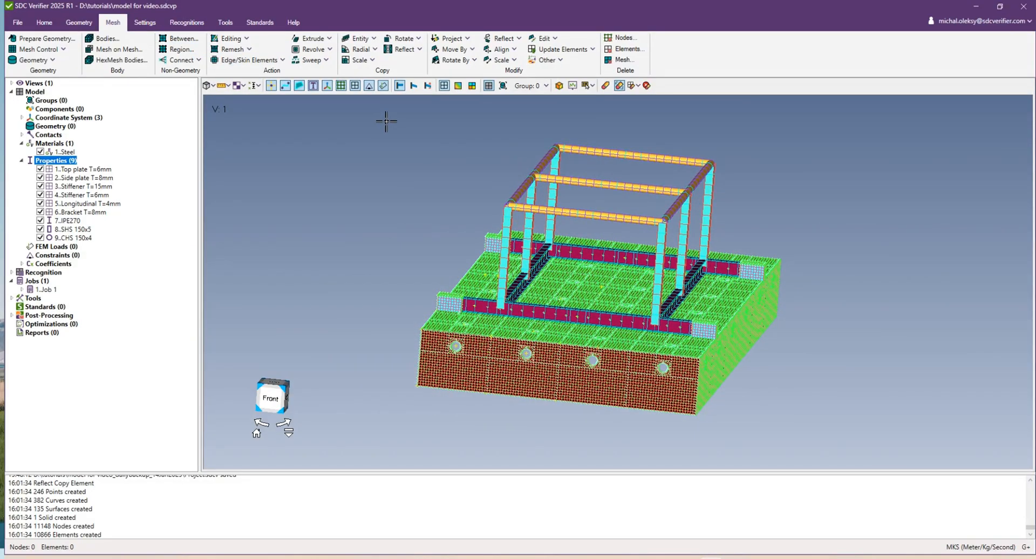
Step: Start a coincident nodes check and select all nodes of the complete model
click(259, 87)
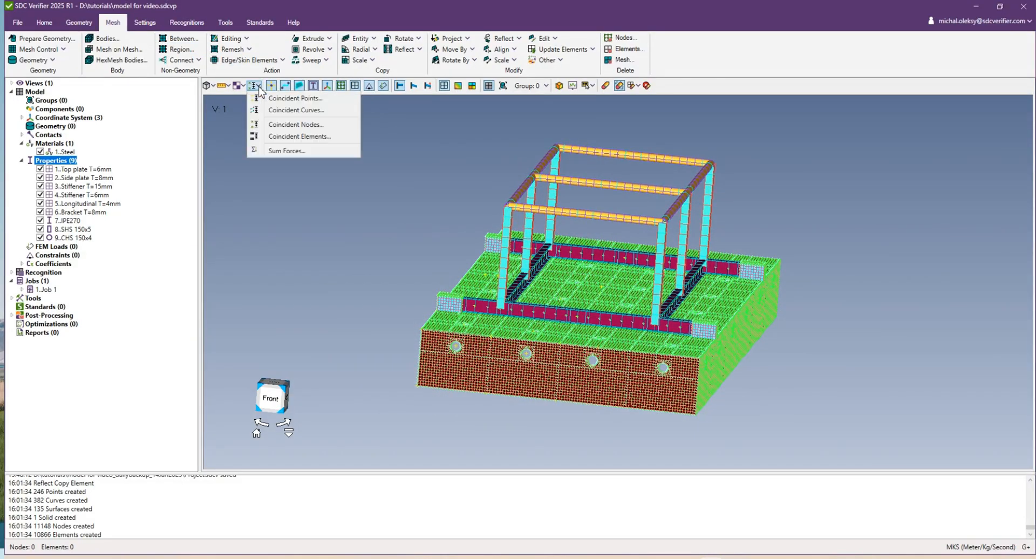
click(297, 125)
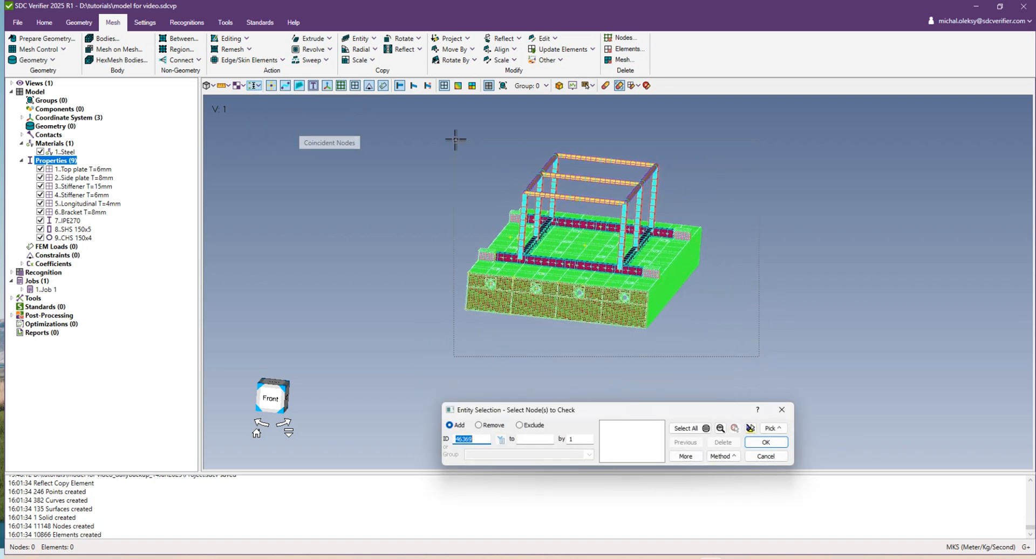
drag(434, 126, 432, 123)
scroll(500, 219, up, 3)
middle_drag(565, 238, 532, 197)
middle_drag(523, 164, 550, 259)
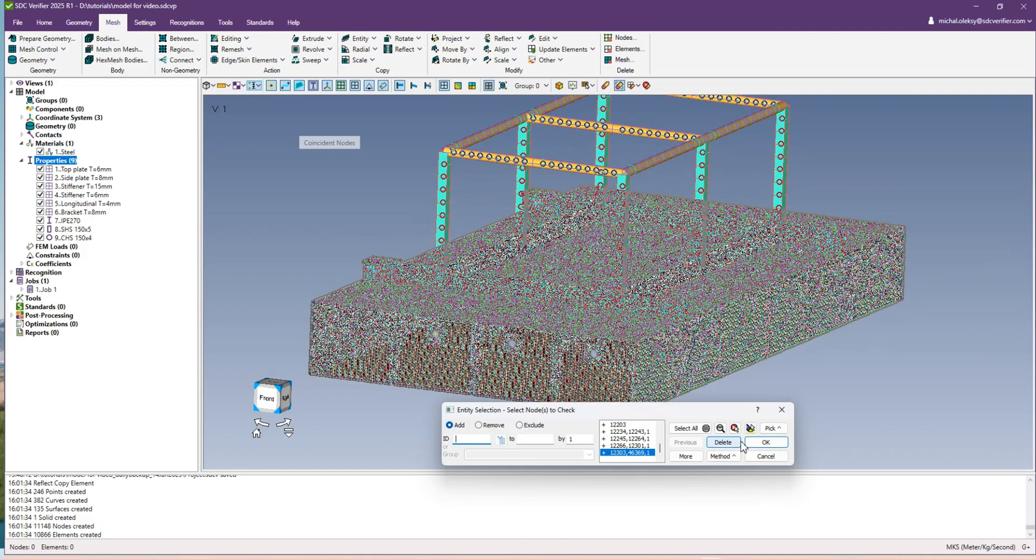
Step: Preview the coincident nodes and merge them with Safe Merge on, automatic ID keeping and the current location
click(758, 442)
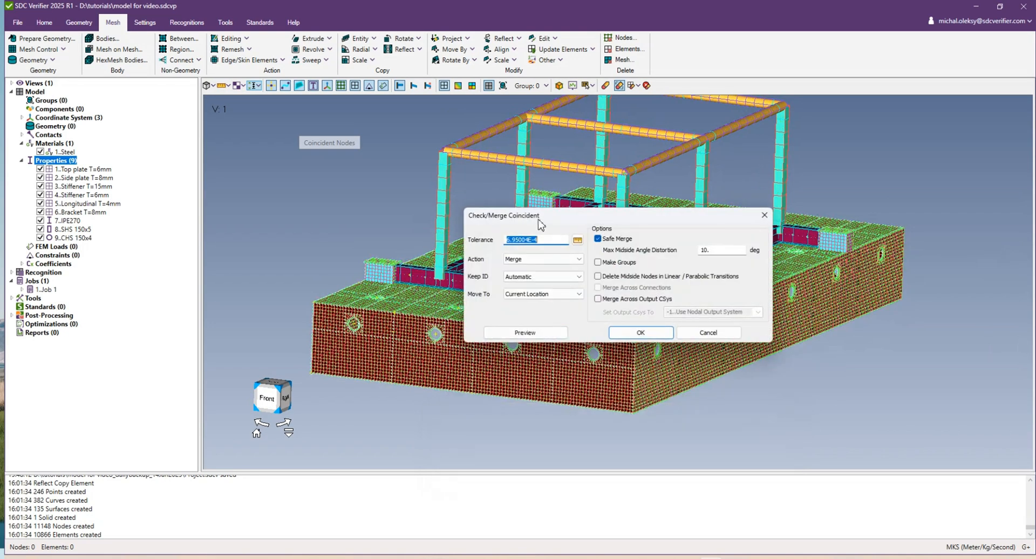
click(526, 333)
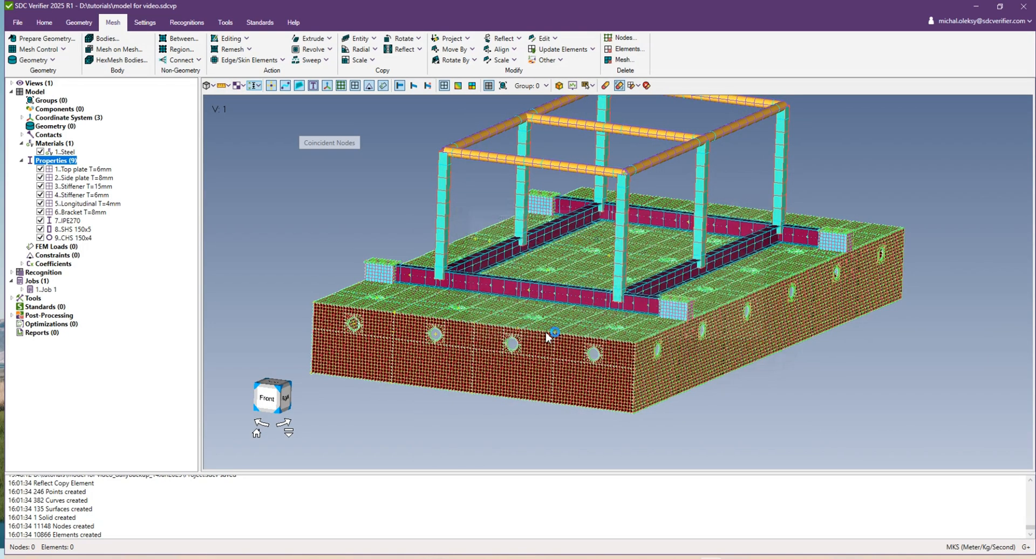
middle_drag(525, 333, 697, 405)
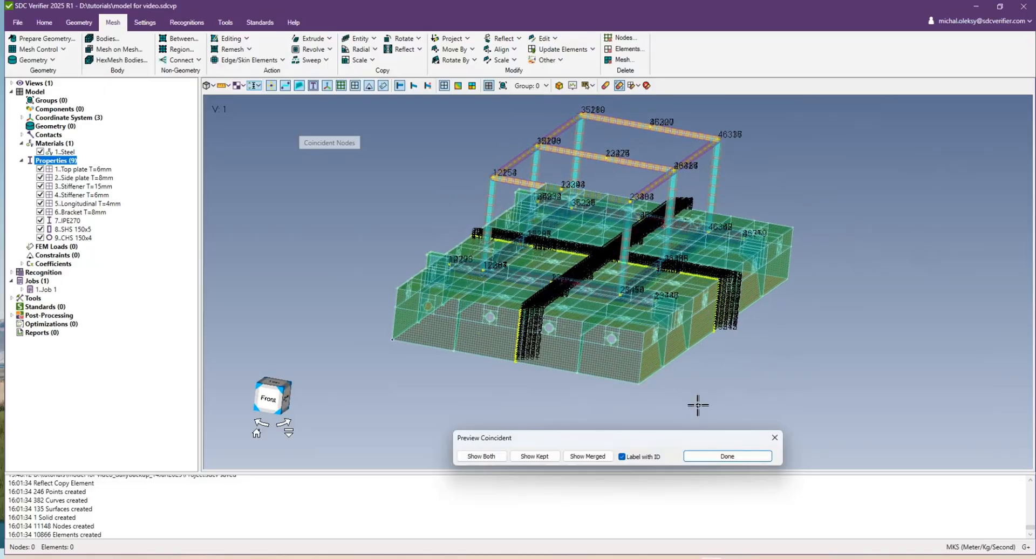
click(723, 456)
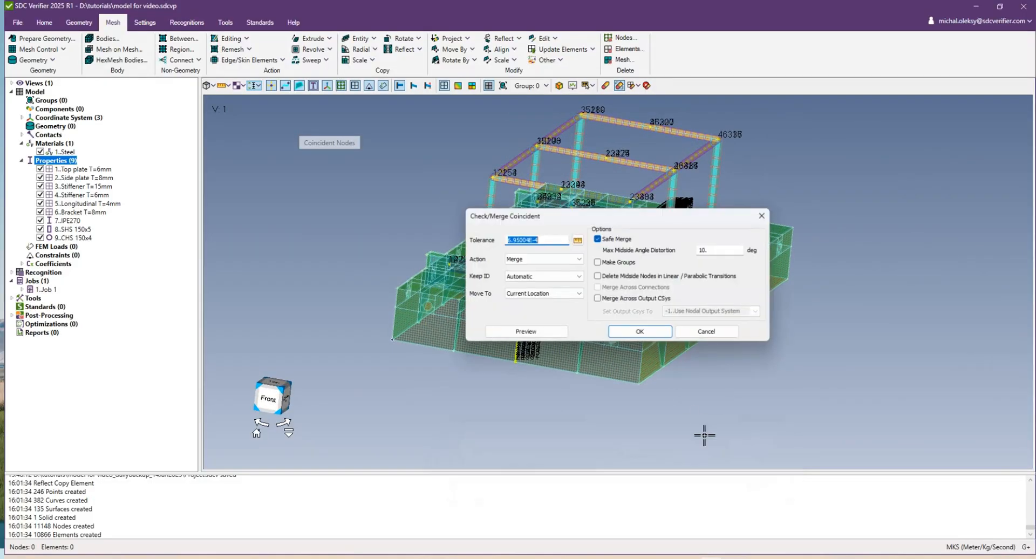
click(650, 338)
middle_drag(647, 338, 599, 345)
ctrl+middle_drag(531, 334, 564, 331)
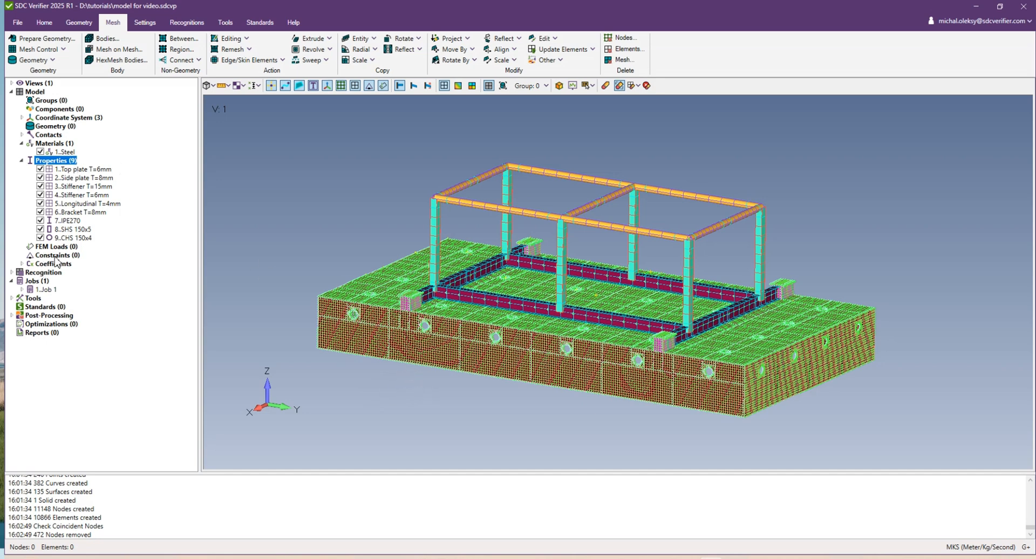
Step: Start a nodal constraint and select the first two bottom corner nodes of the platform
click(57, 256)
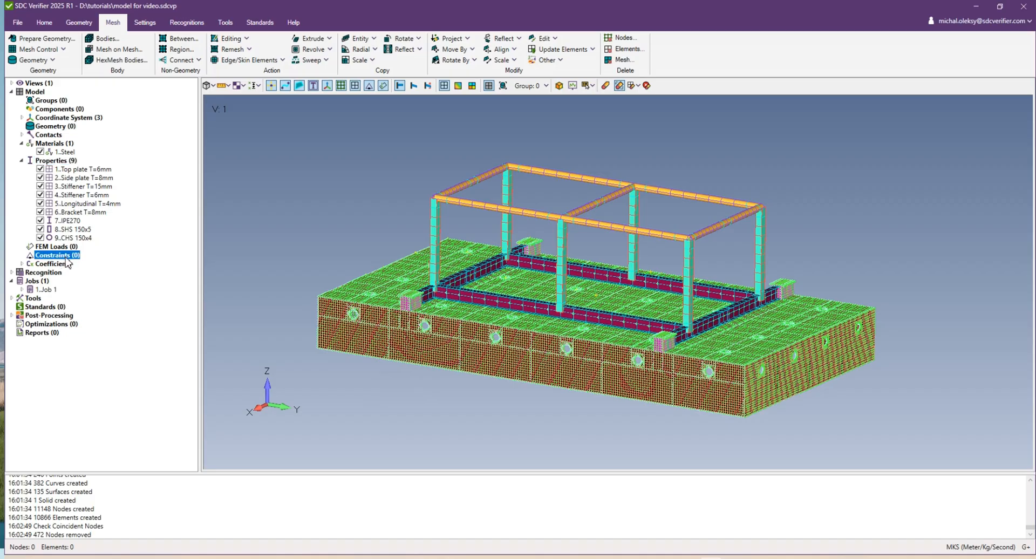
right_click(71, 258)
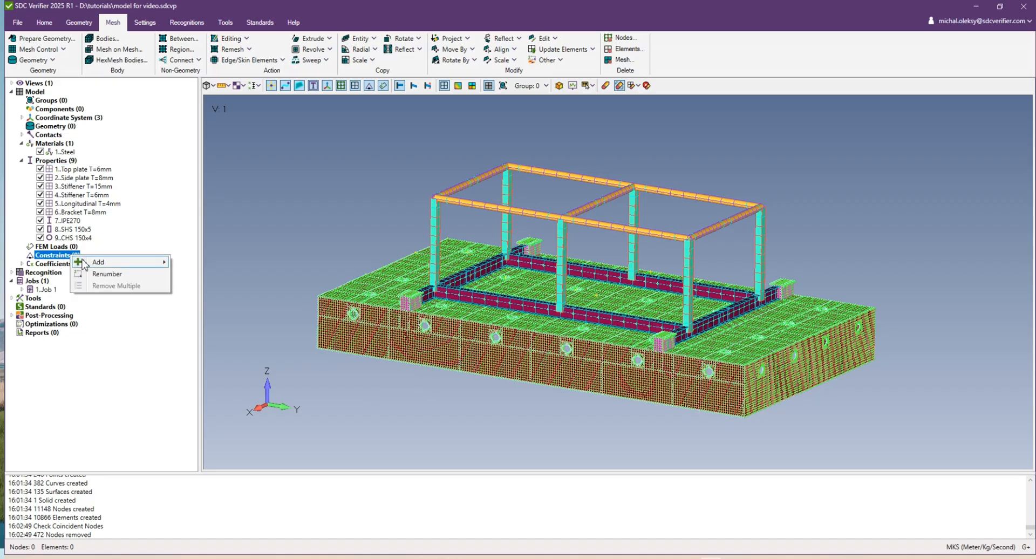
mouse_move(99, 262)
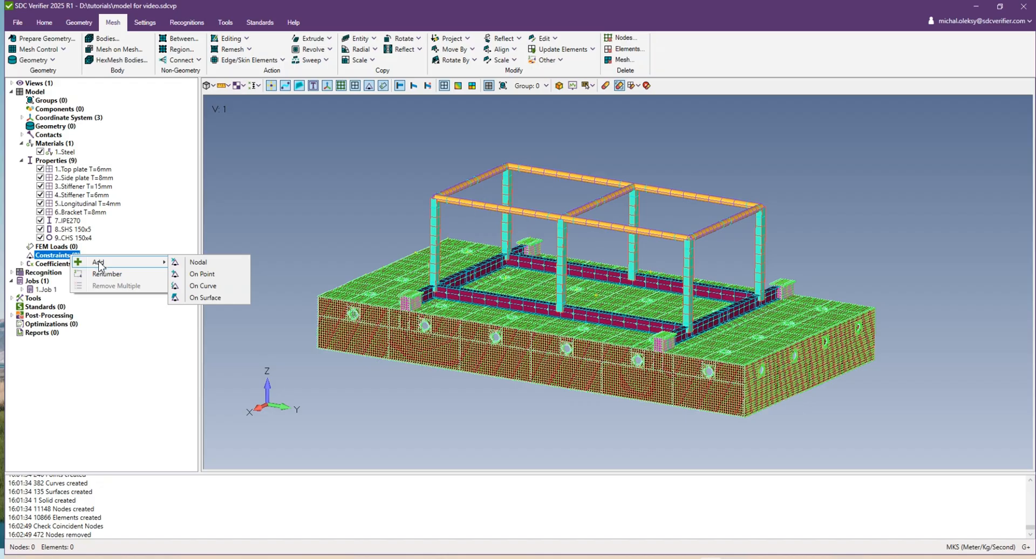
click(198, 263)
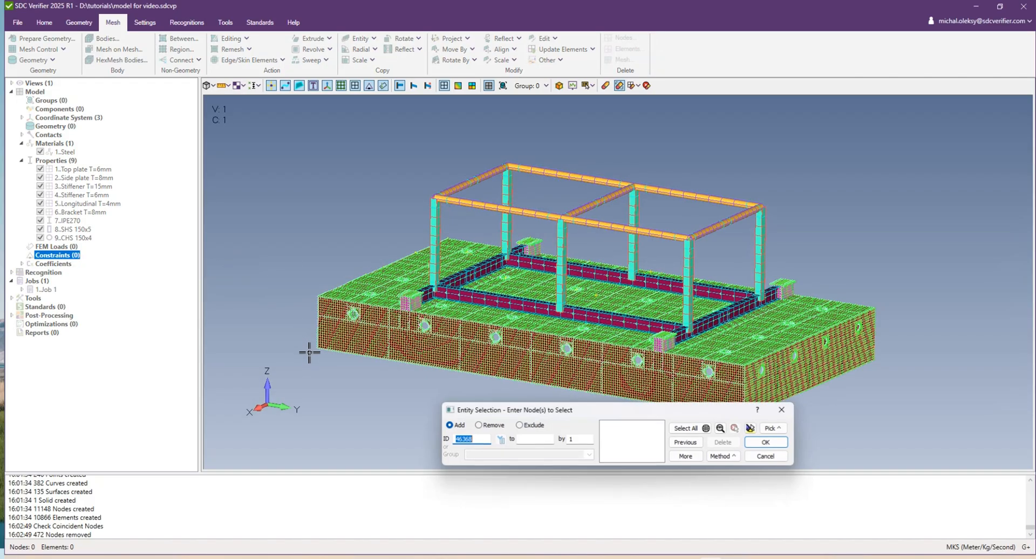
scroll(313, 361, up, 5)
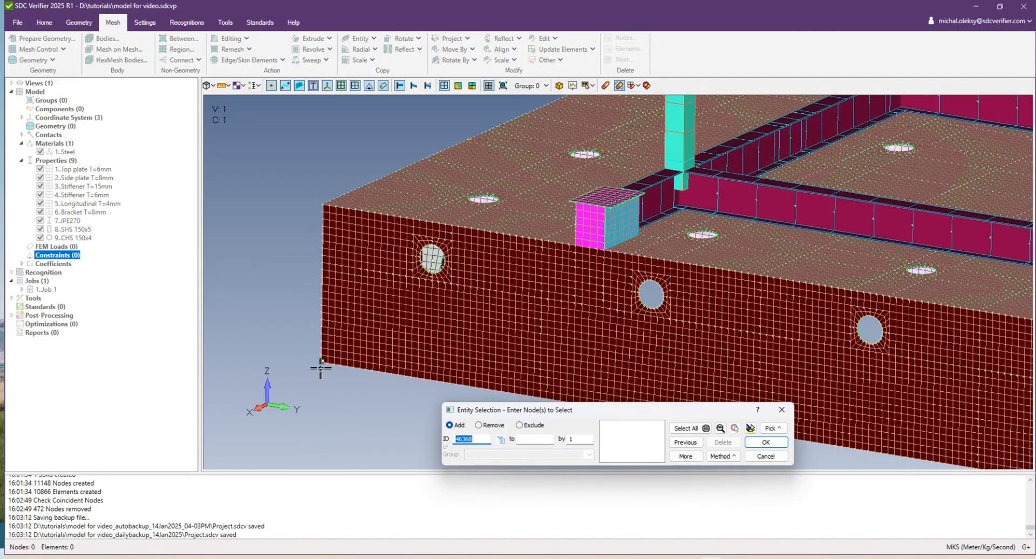
click(320, 371)
scroll(382, 381, down, 5)
scroll(647, 326, up, 2)
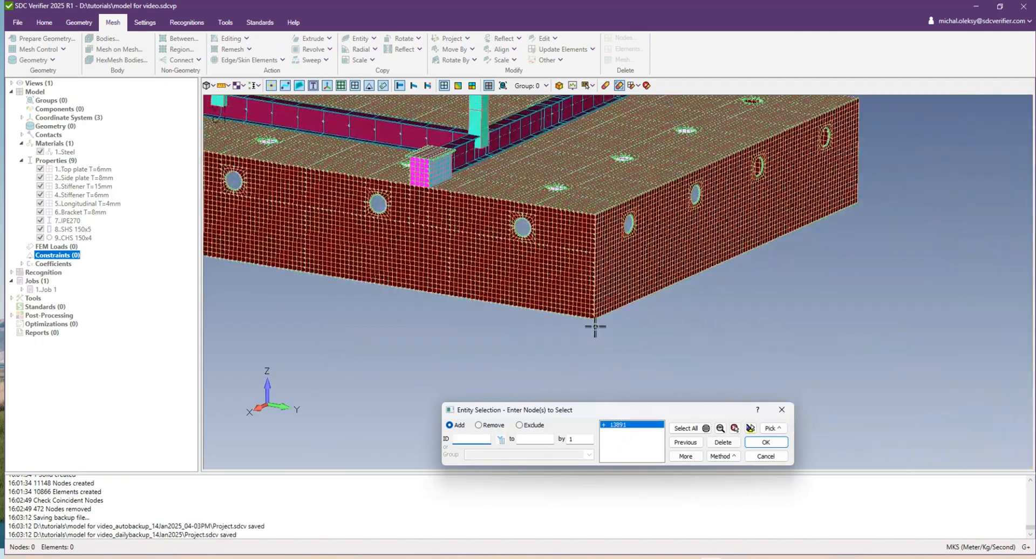
click(696, 304)
Step: Add the two remaining bottom corner nodes of the platform to the selection and accept all four
scroll(697, 286, up, 4)
middle_drag(372, 241, 408, 246)
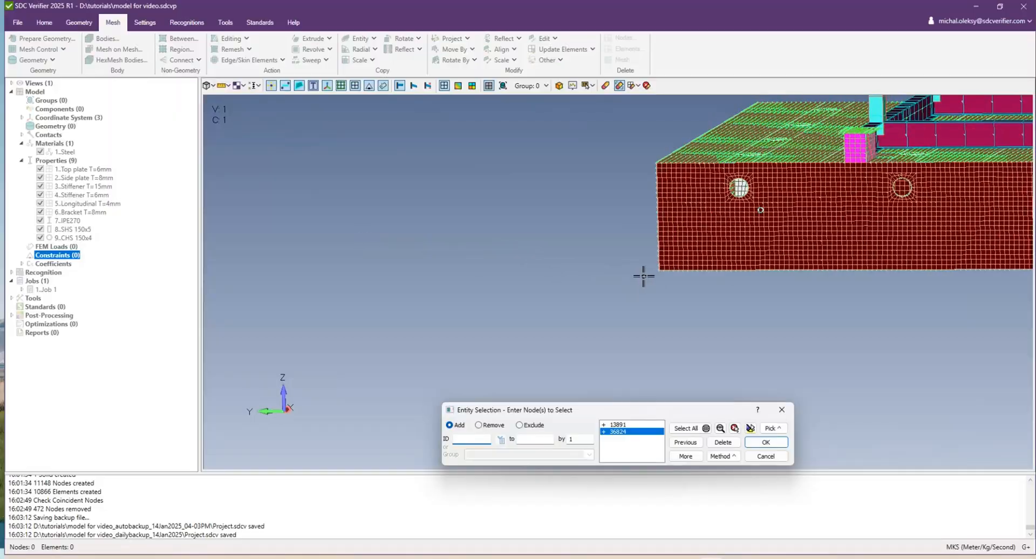
click(661, 276)
scroll(358, 323, down, 4)
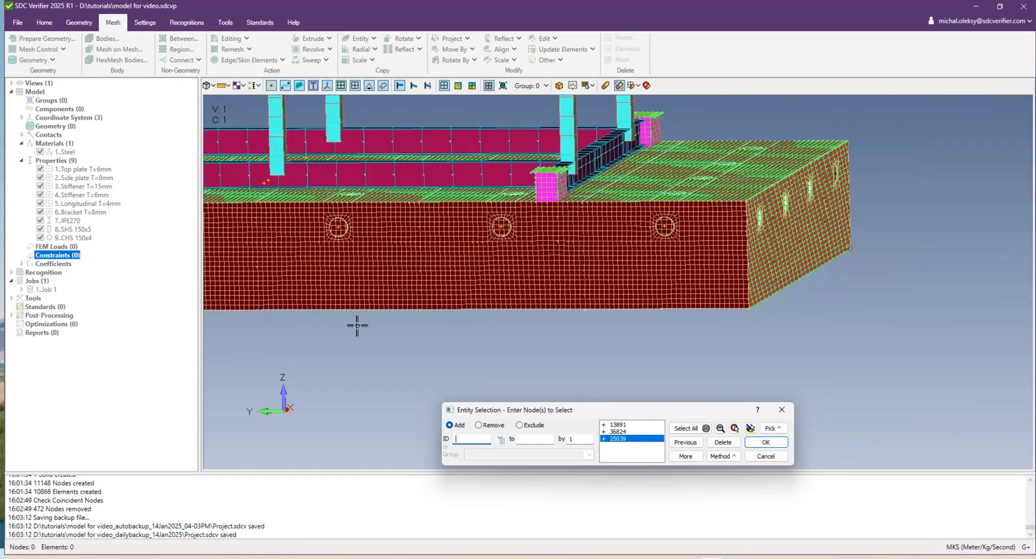
scroll(548, 347, up, 5)
click(674, 323)
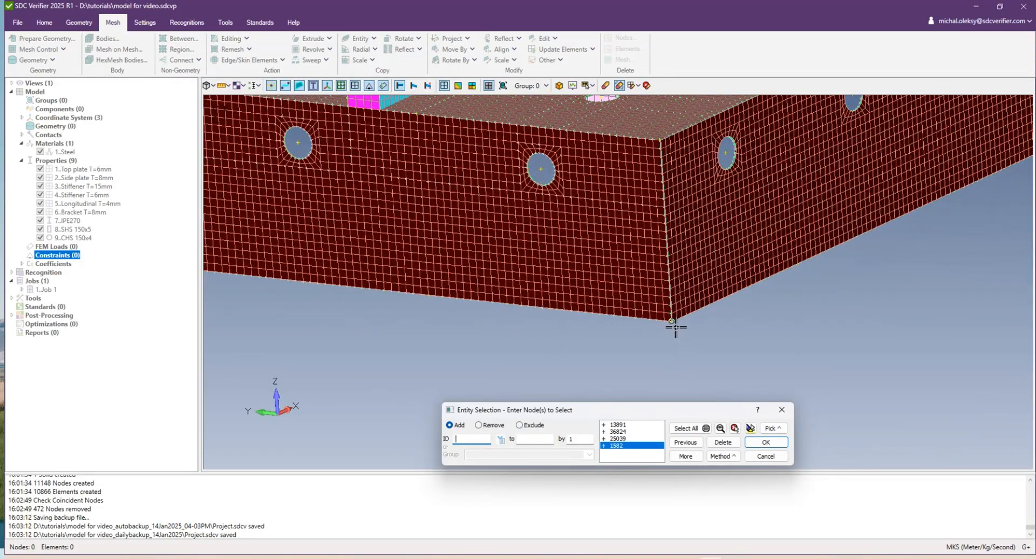
scroll(675, 326, down, 5)
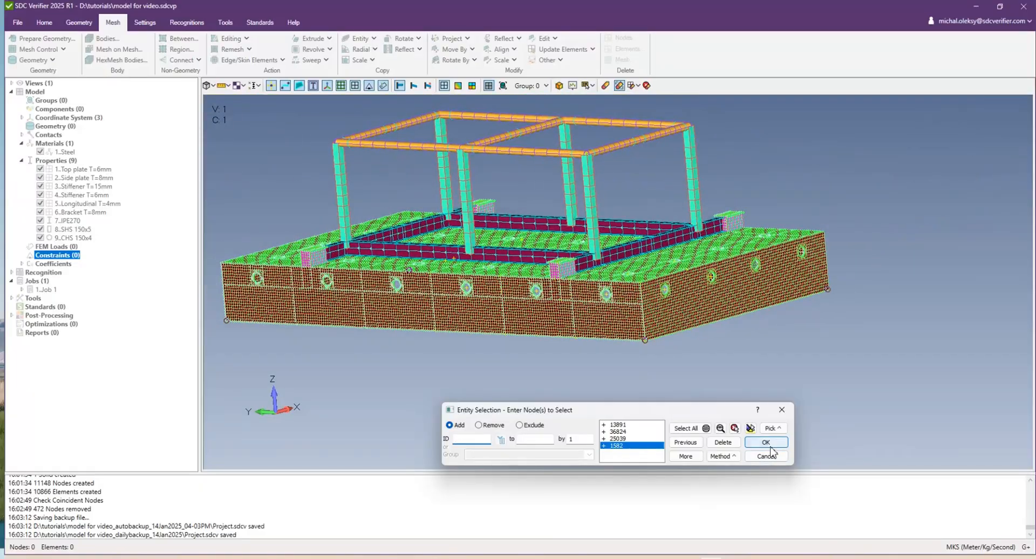
click(766, 442)
Step: Create a fixed constraint titled "fix" on the selected nodes, with all six degrees of freedom restrained, and finish adding constraints
click(549, 432)
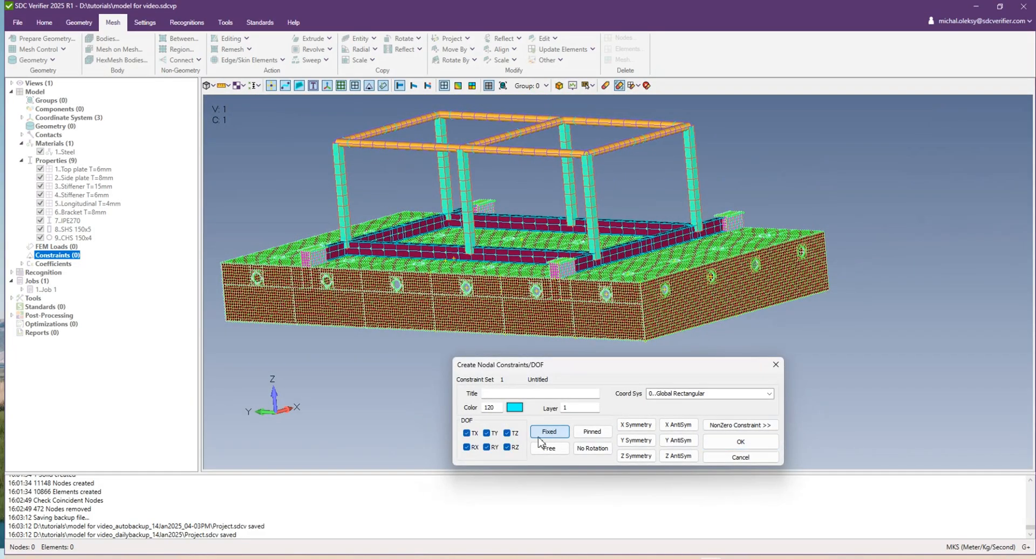
click(516, 394)
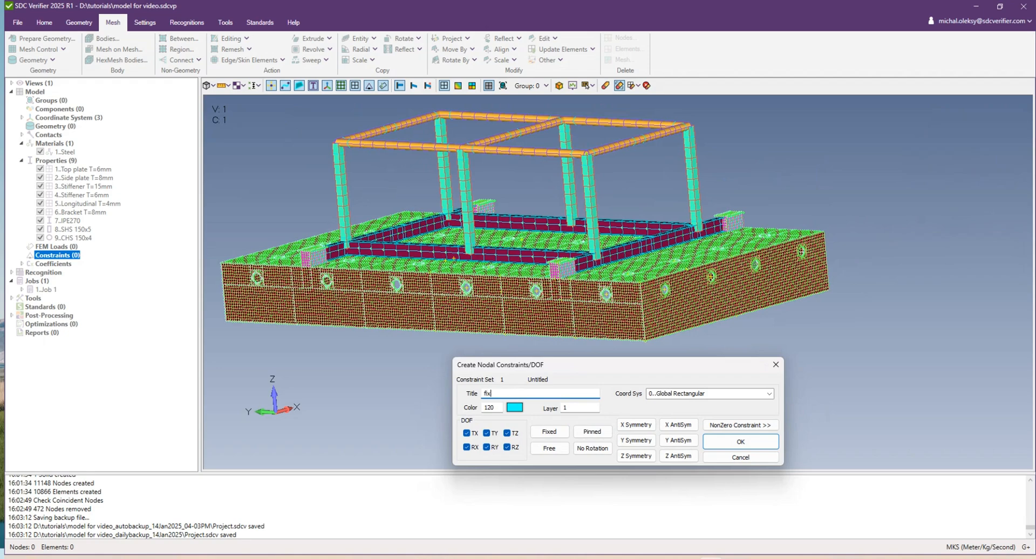
click(756, 441)
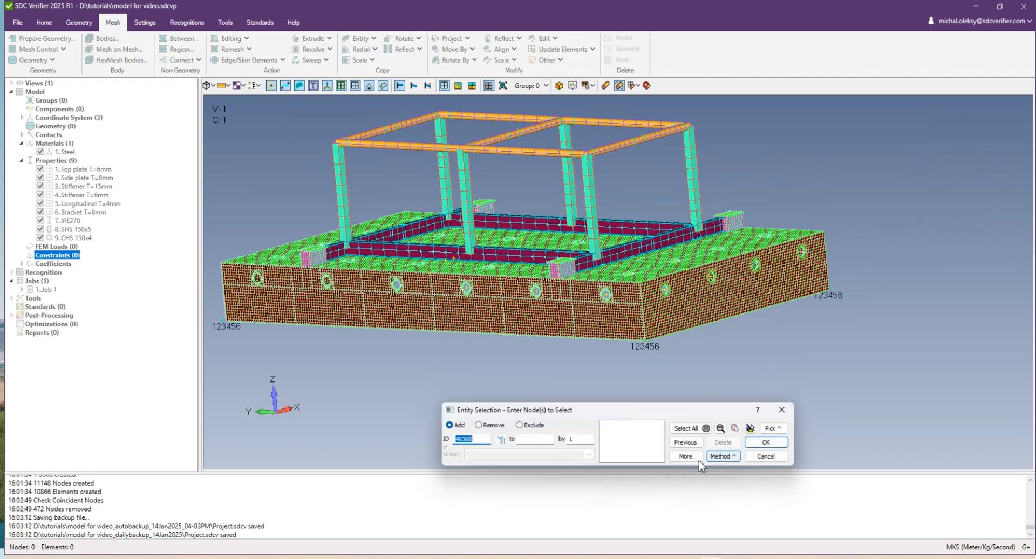
click(769, 448)
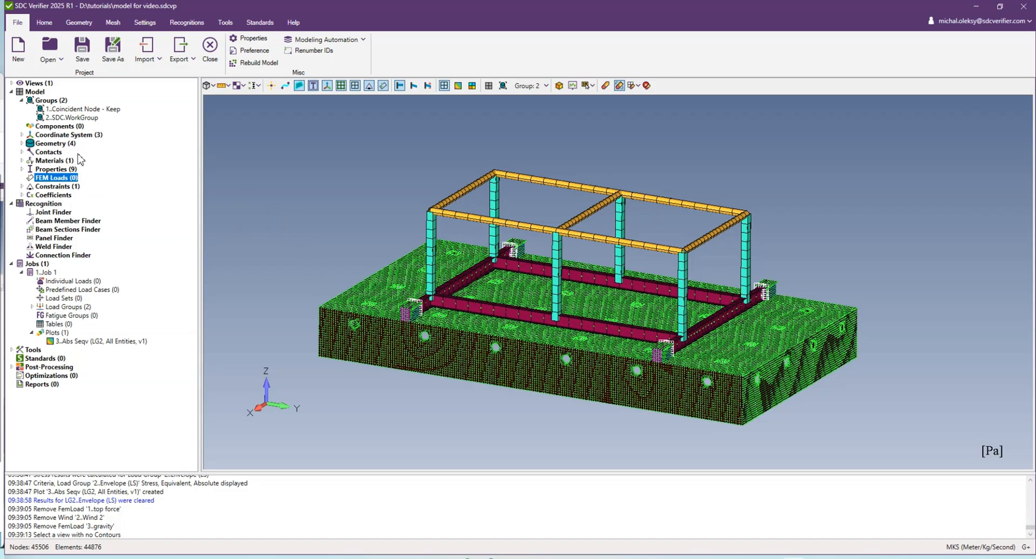
Step: Add a body load titled "Gravity" with acceleration active and a negative Az value
right_click(58, 183)
mouse_move(102, 189)
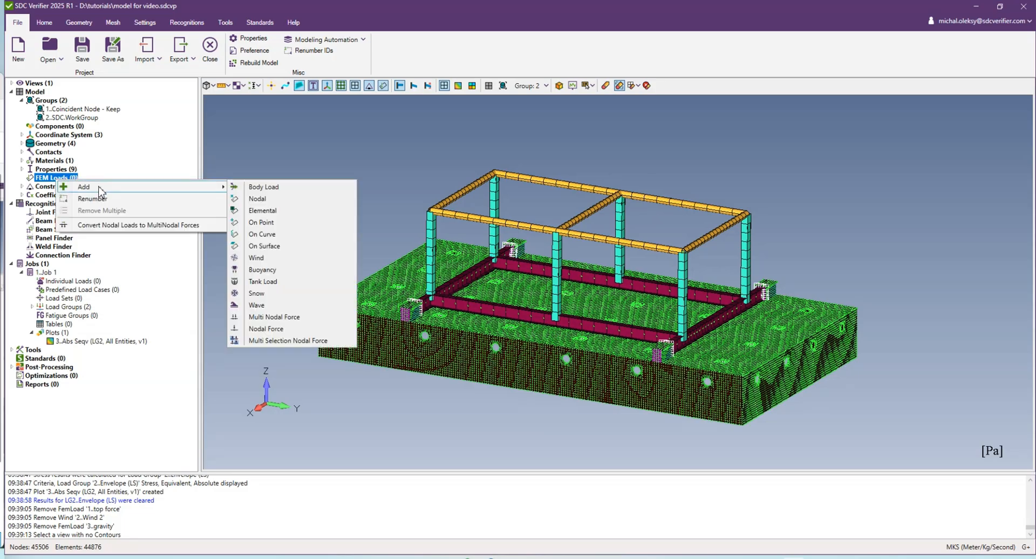
click(257, 188)
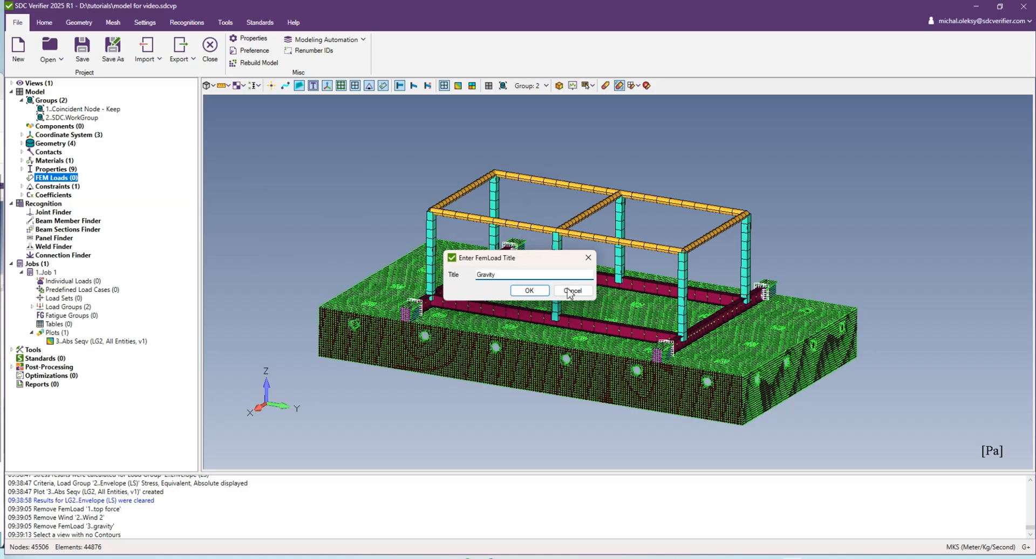
click(529, 290)
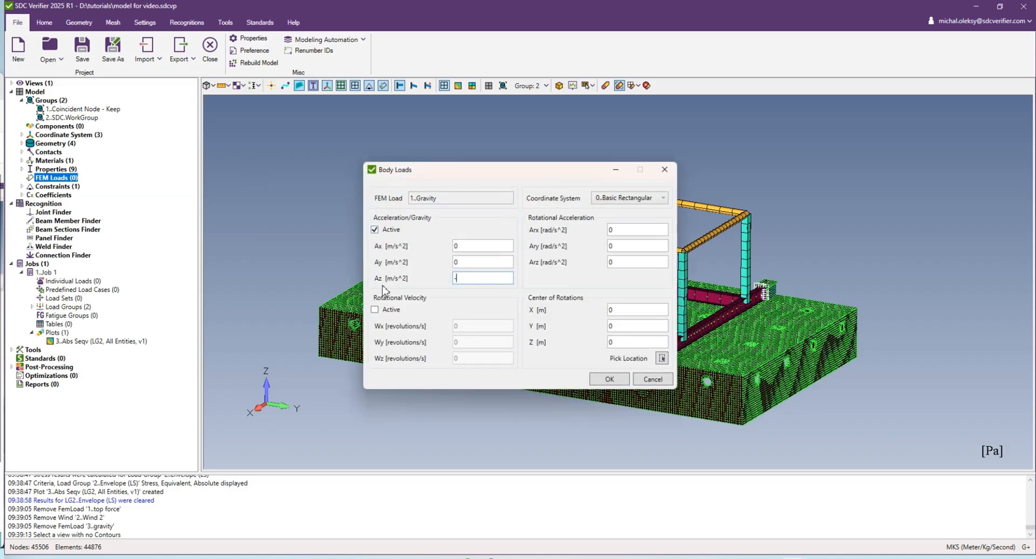
click(615, 380)
Step: Start a nodal FEM load titled "Top force" and select the six upper frame nodes where the posts meet the top beams
right_click(58, 179)
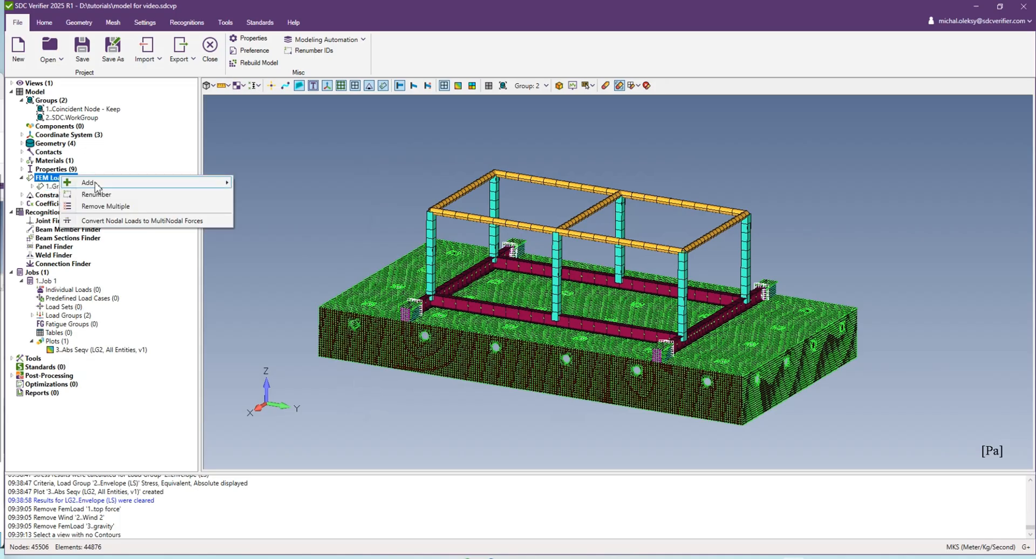
mouse_move(97, 184)
click(276, 195)
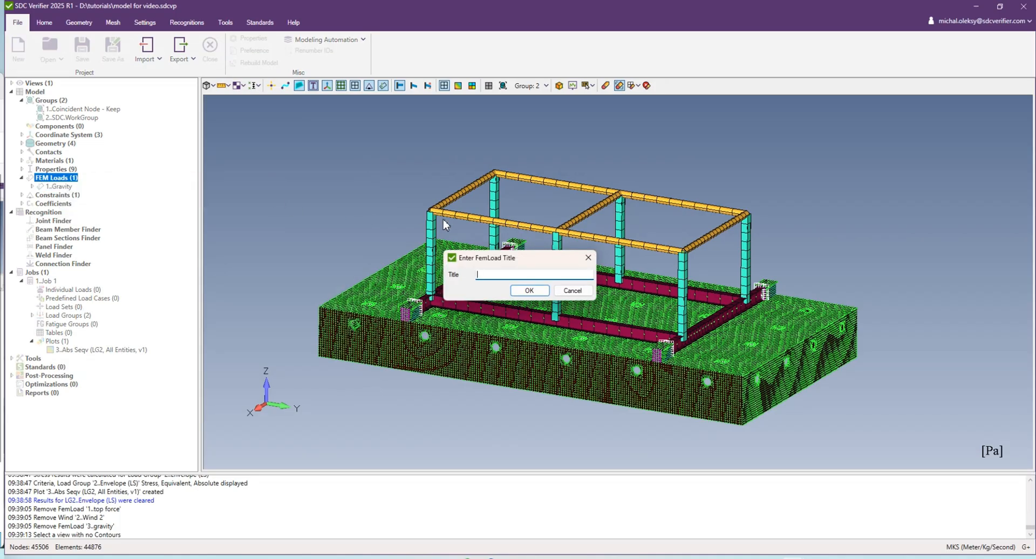
key(Return)
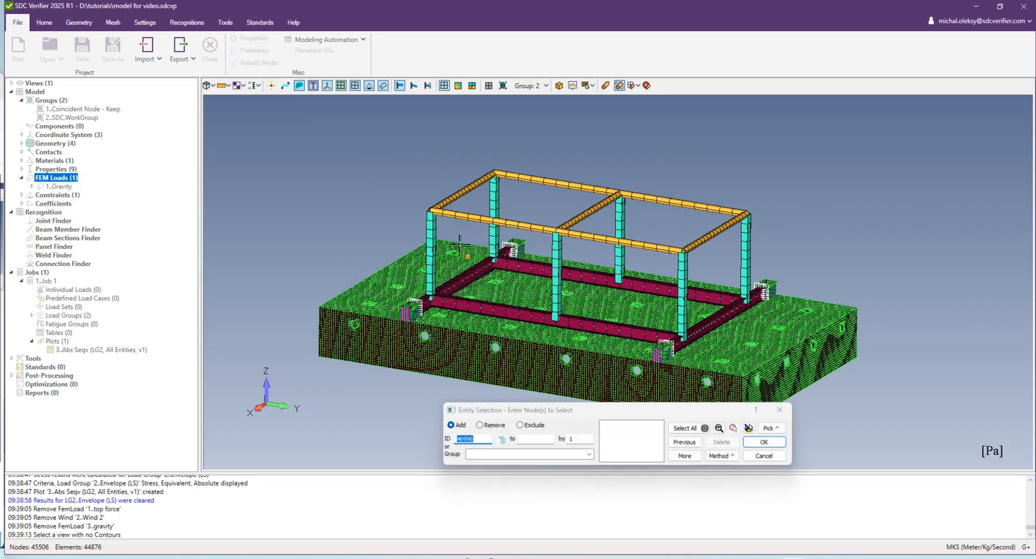
click(430, 211)
click(556, 231)
click(691, 254)
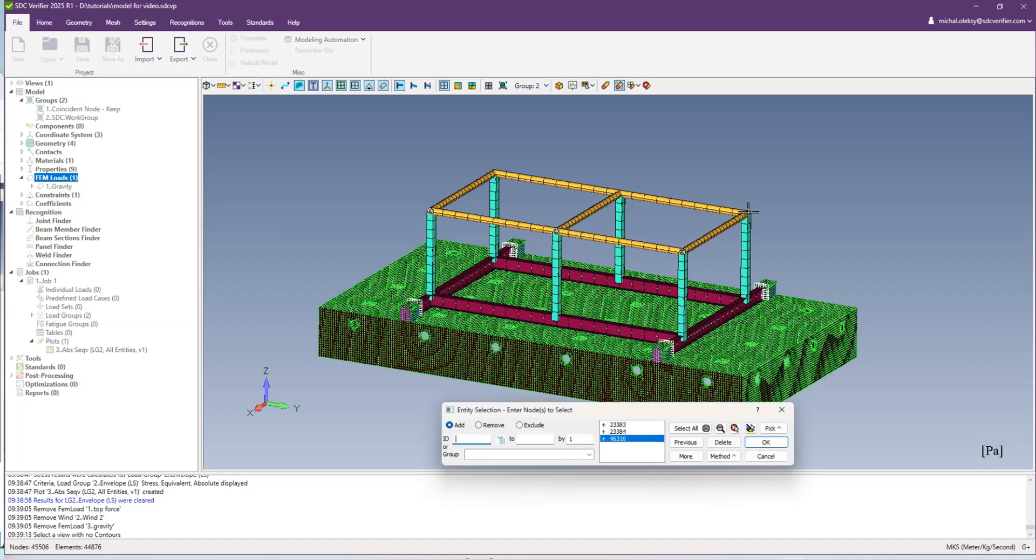
click(748, 213)
click(619, 195)
click(496, 173)
click(766, 442)
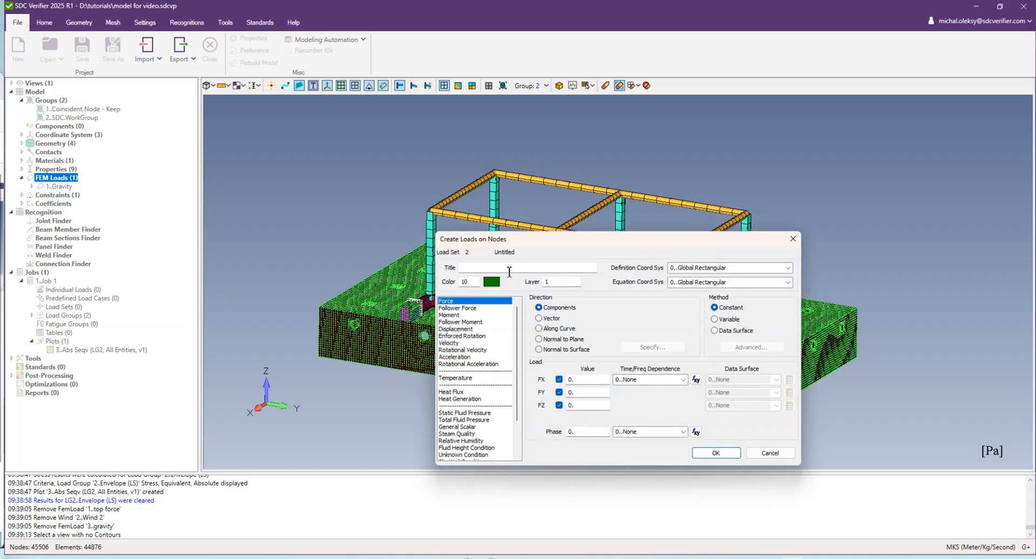
Step: Create a constant force on the selected nodes with a title starting "Force -24" and an FZ value, and finish adding nodal loads
click(508, 272)
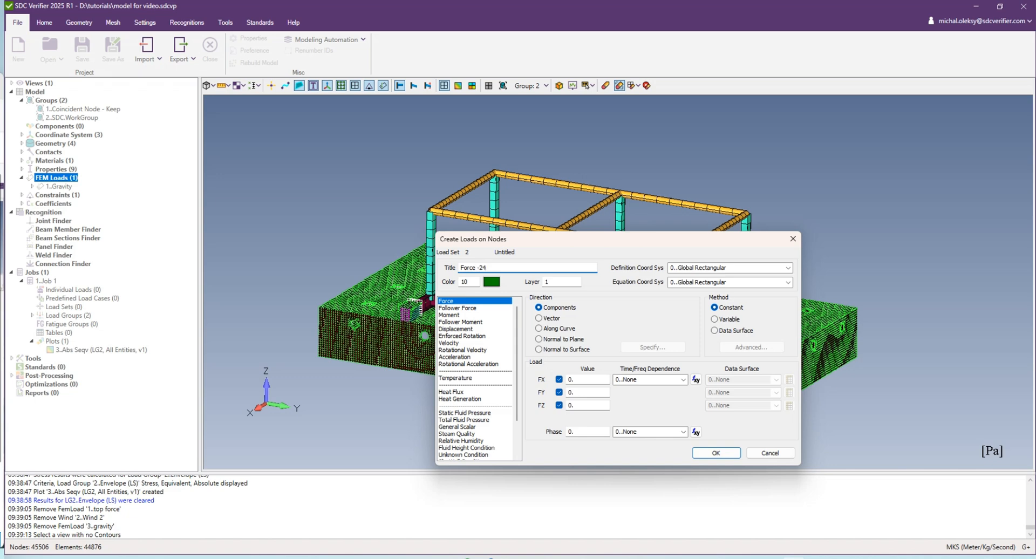
click(575, 405)
click(716, 452)
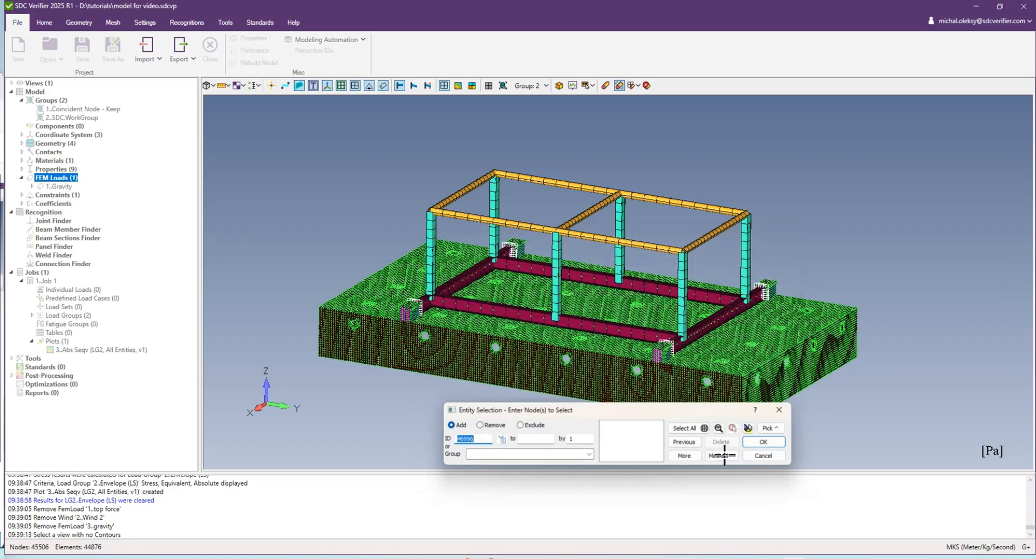
click(784, 403)
Step: Start a wind load and select its elements by the properties 7..IPE270, 8..SHS 150x5 and 9..CHS 150x4
right_click(85, 180)
mouse_move(85, 183)
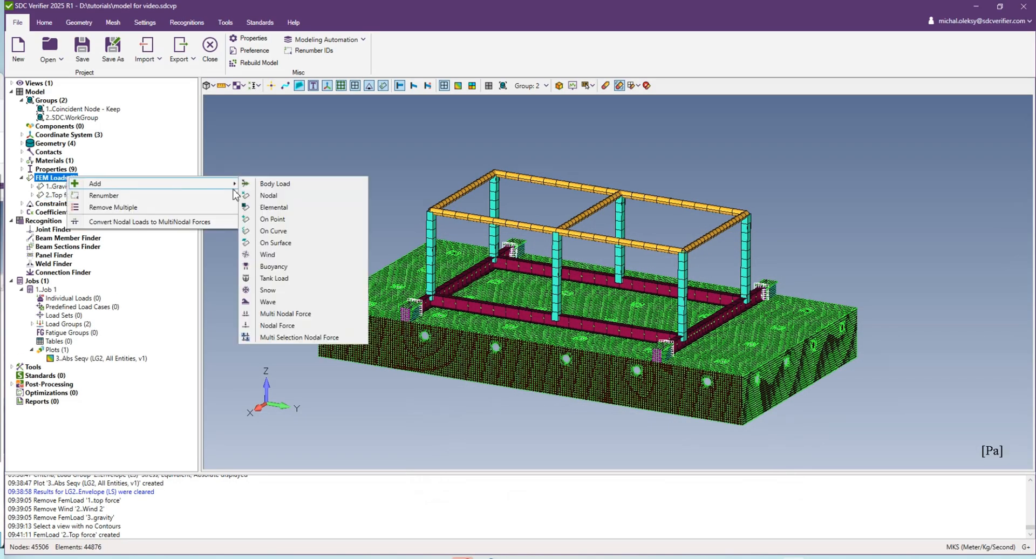
click(282, 256)
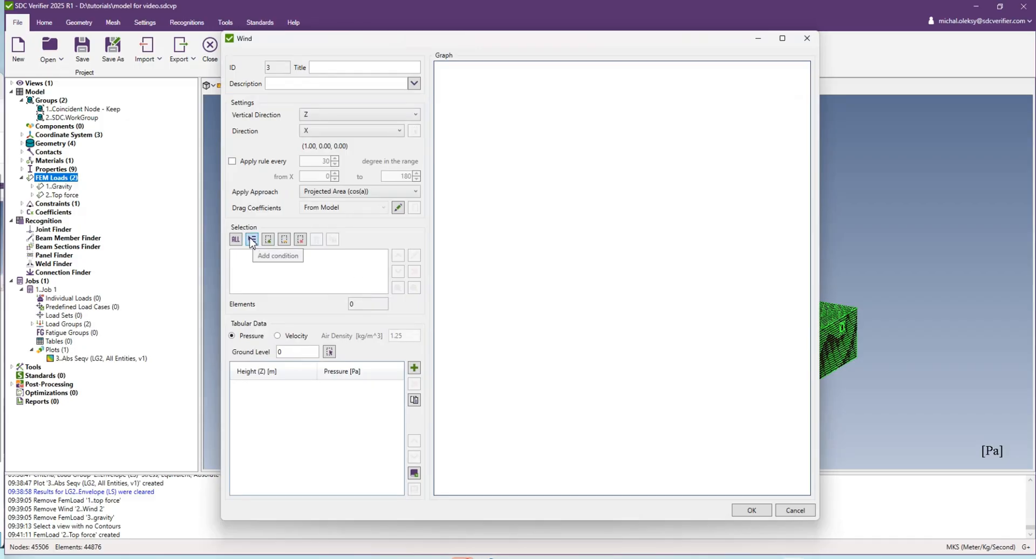
click(252, 240)
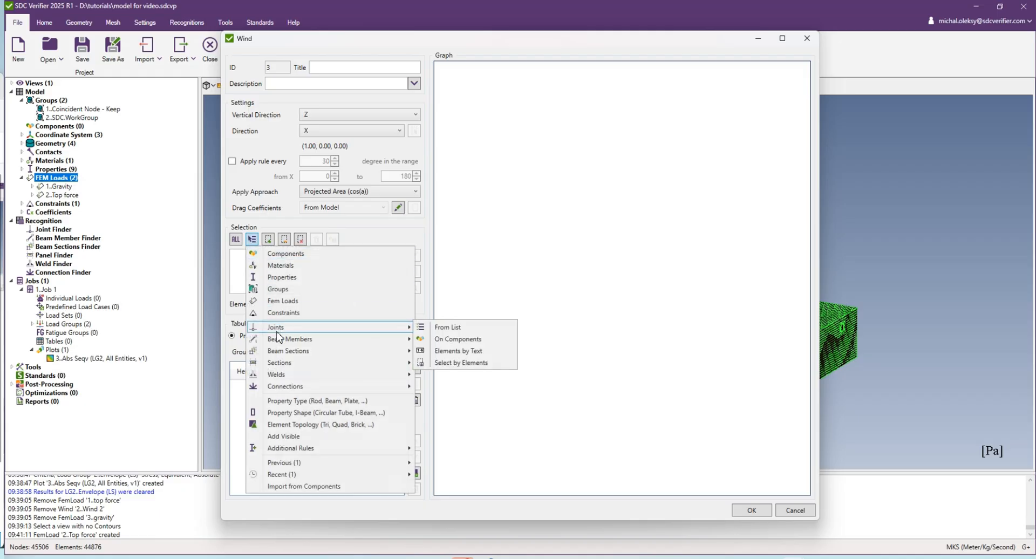
click(285, 278)
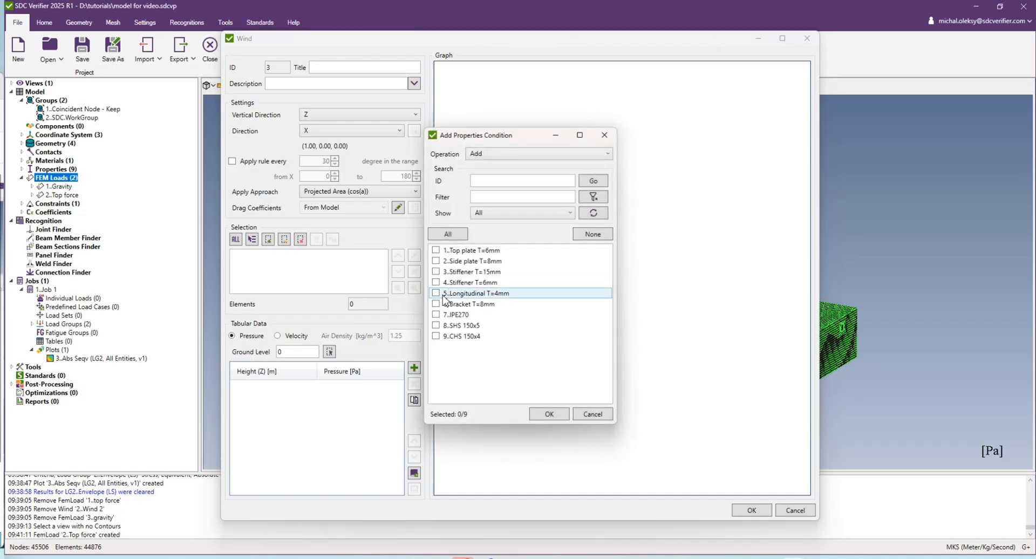
click(436, 315)
click(436, 326)
click(436, 336)
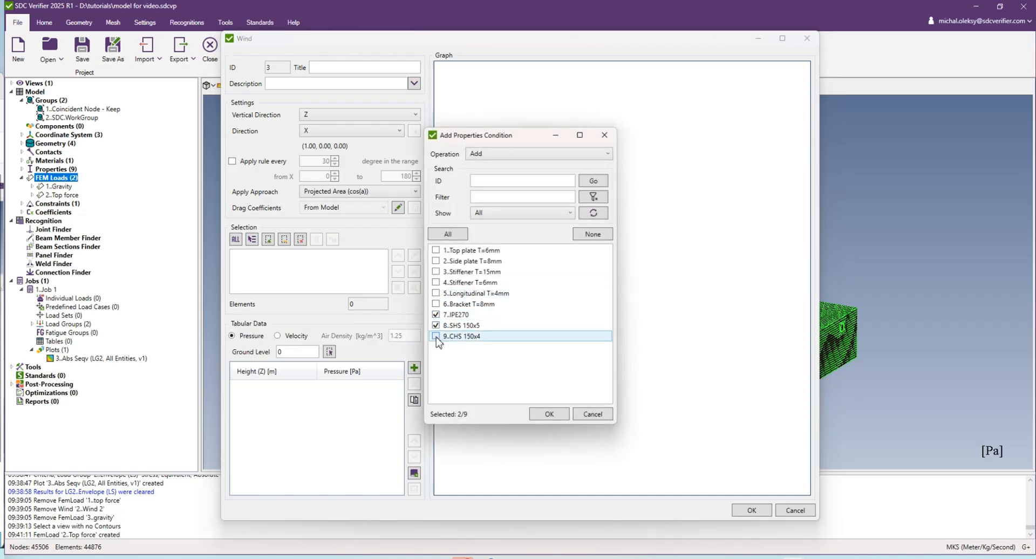
click(552, 417)
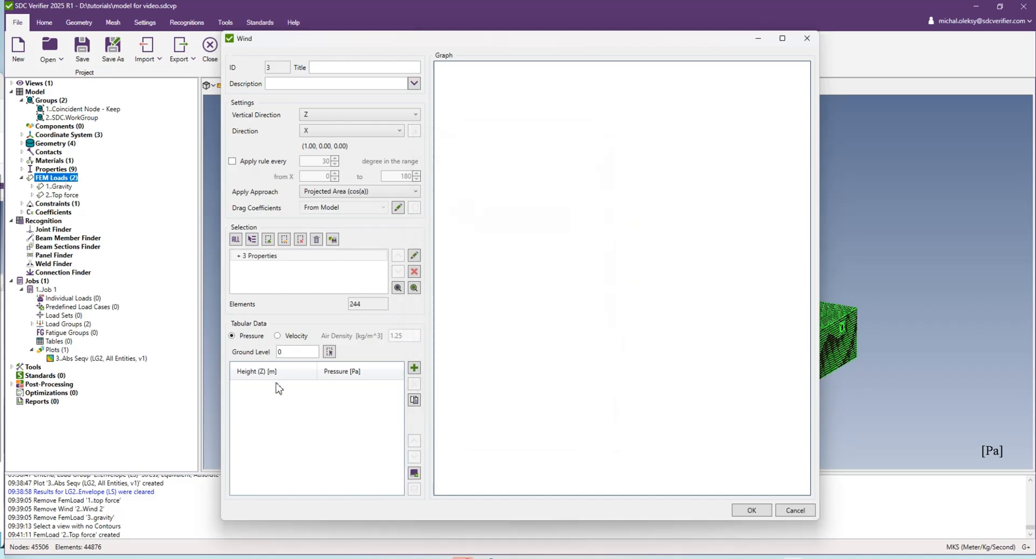
Step: Add two rows to the wind pressure table with heights of 0 m and 10 m
click(417, 371)
click(417, 372)
drag(264, 388, 227, 391)
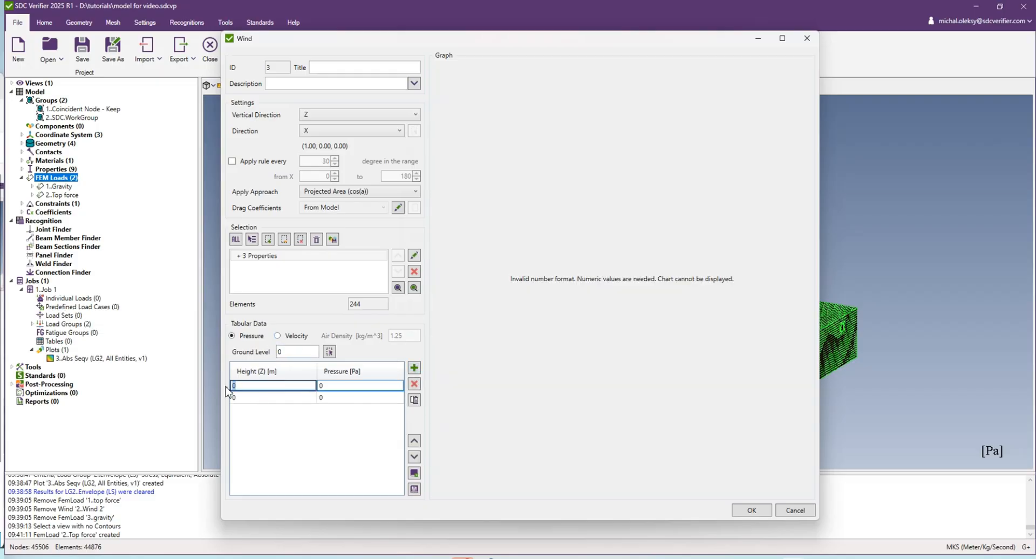
click(261, 397)
Step: Set the wind pressure to 200 Pa at 0 m and 300 Pa at 10 m, and create the load in direction X
click(332, 387)
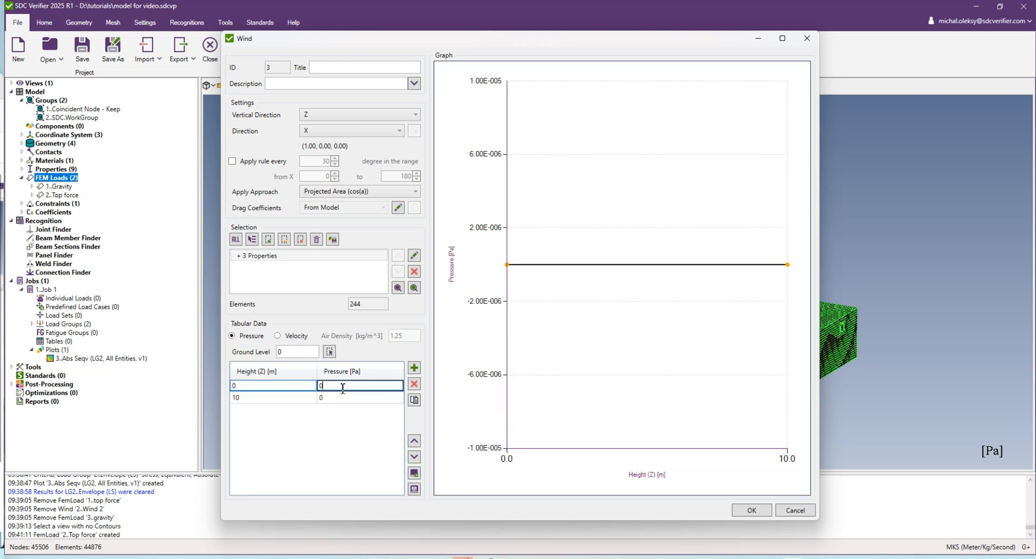
text(200)
click(339, 397)
text(200)
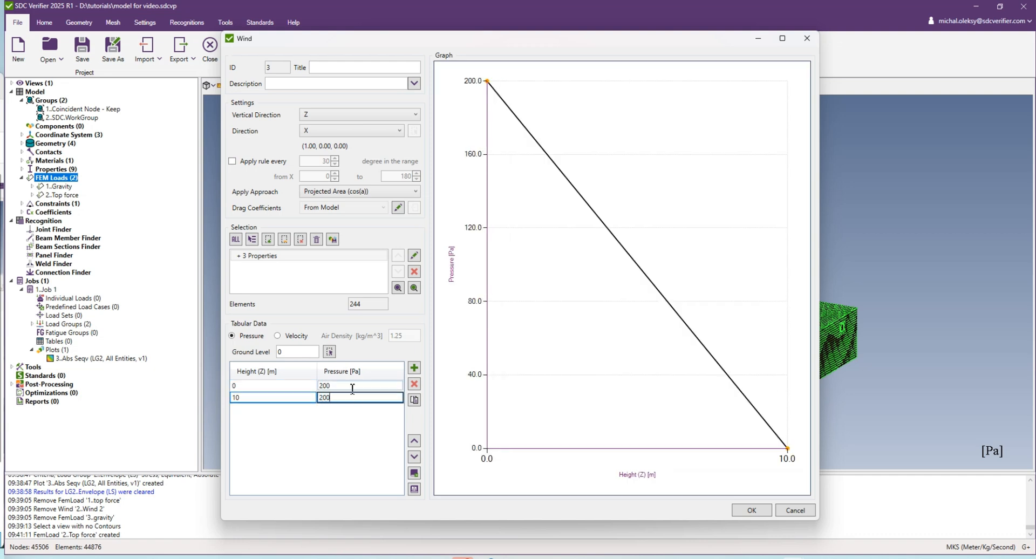
click(351, 388)
drag(338, 397, 299, 404)
text(300)
click(348, 385)
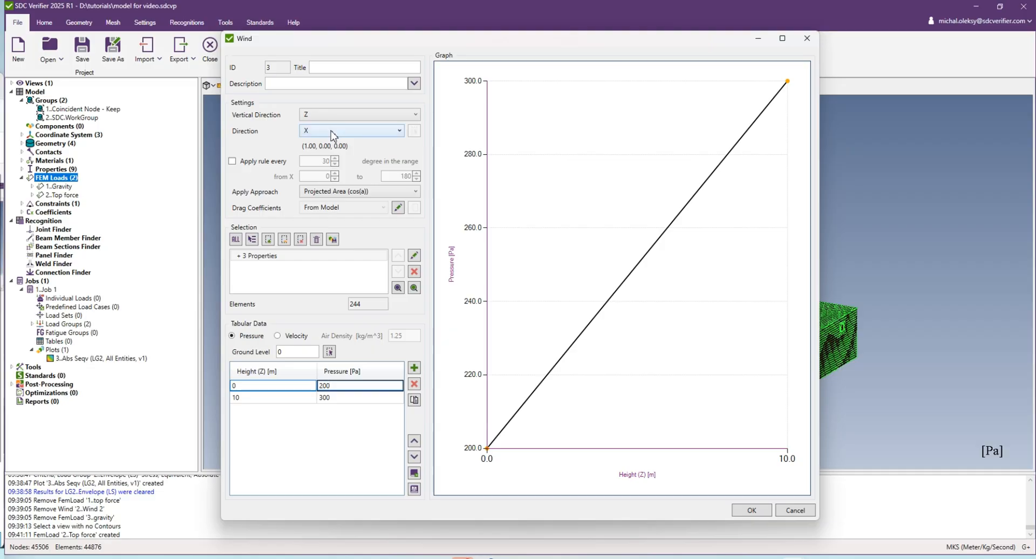
click(753, 512)
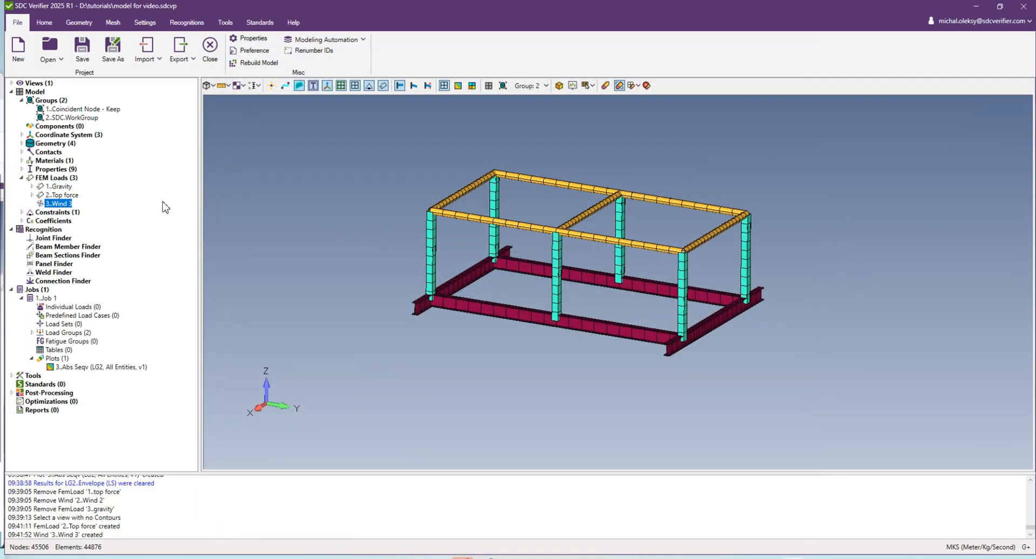
Step: Copy the load Wind 3, title the copy Wind 4 and set its direction to Y
right_click(58, 204)
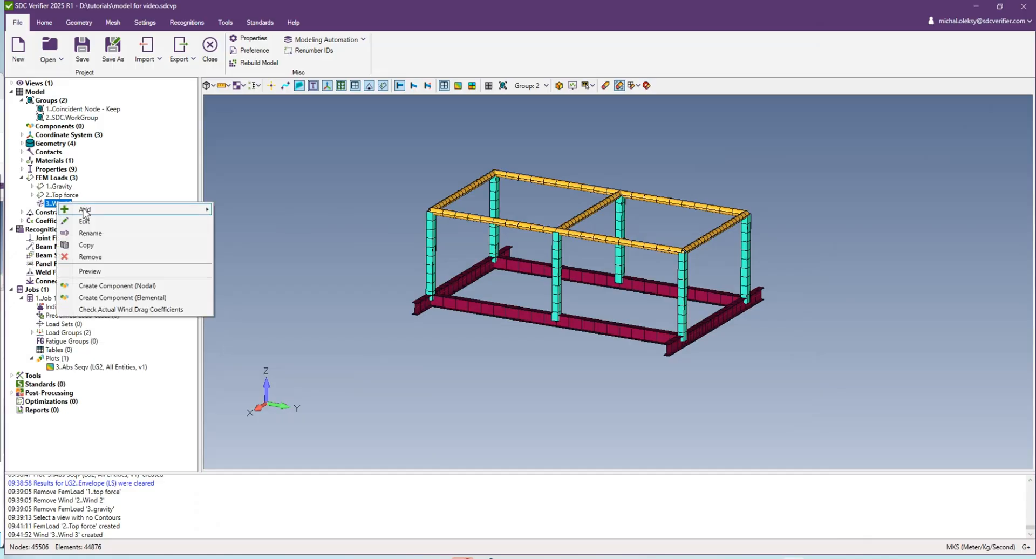
click(93, 250)
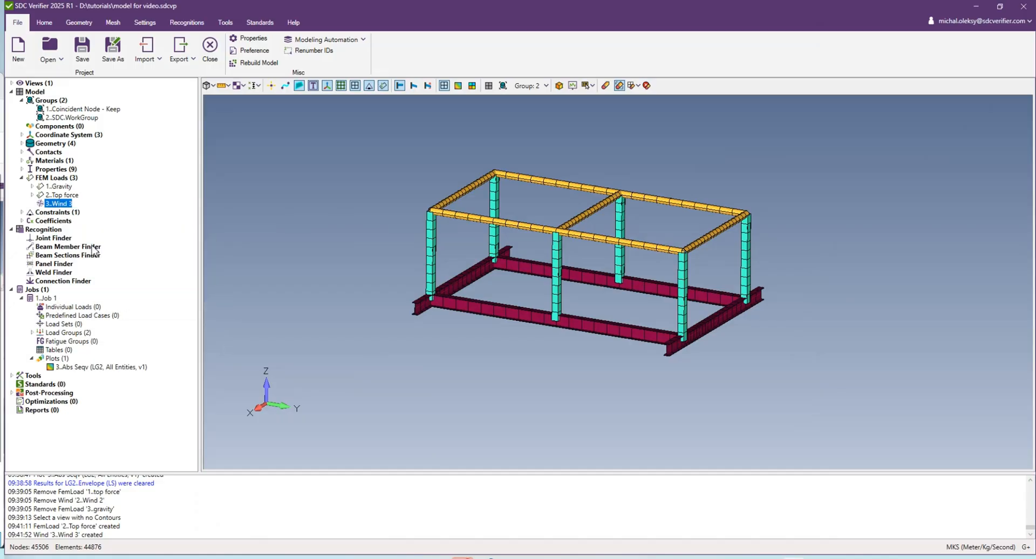
drag(369, 67, 330, 73)
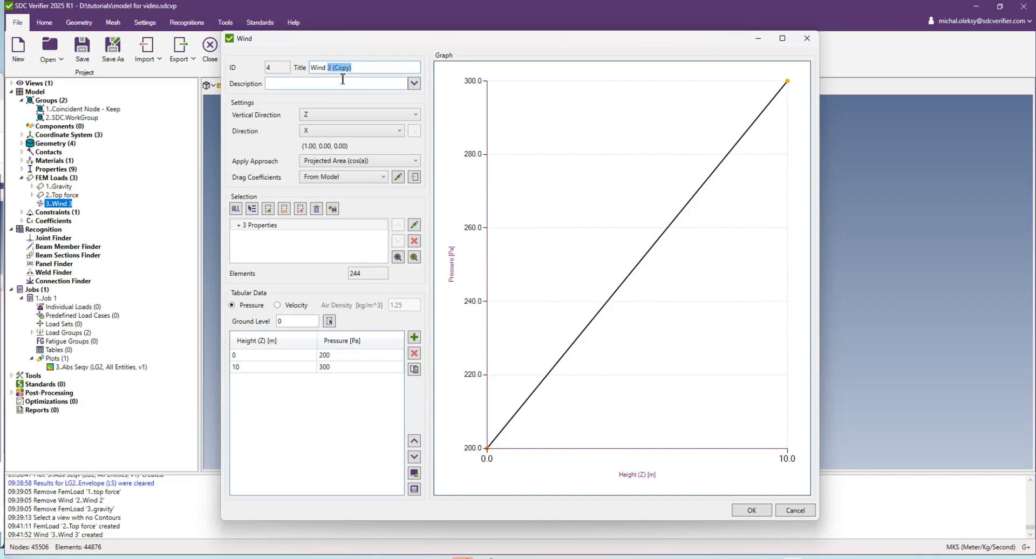
text(4)
click(343, 132)
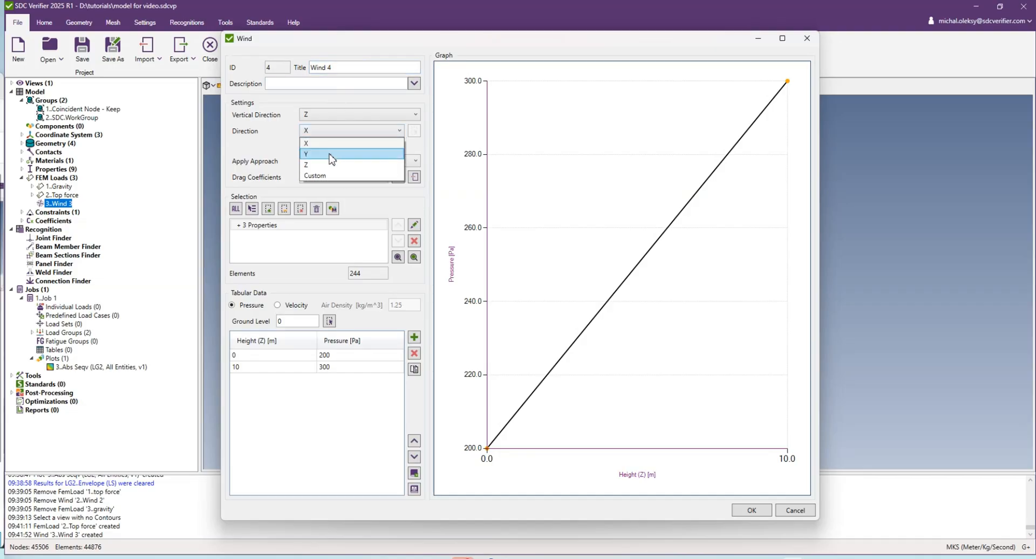
click(332, 155)
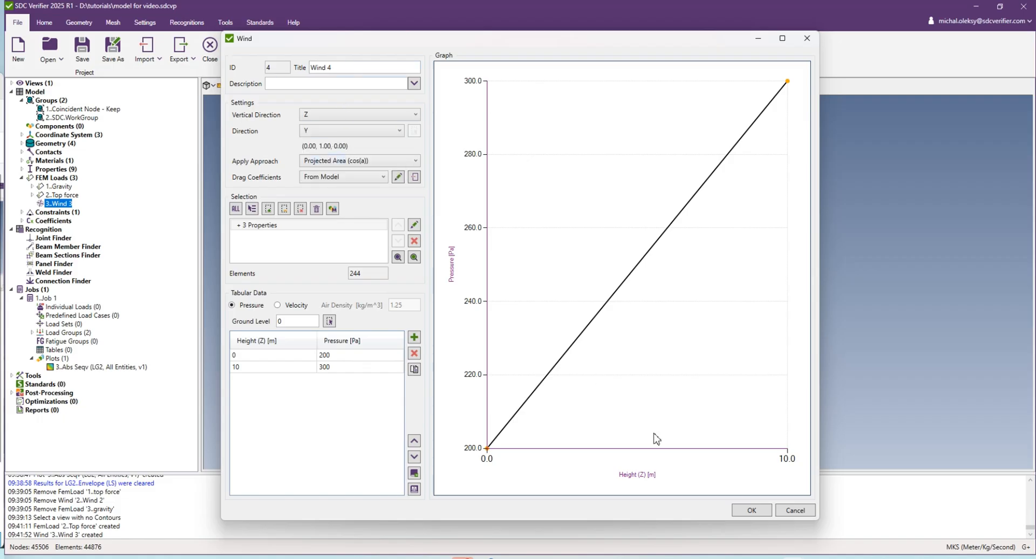
click(755, 515)
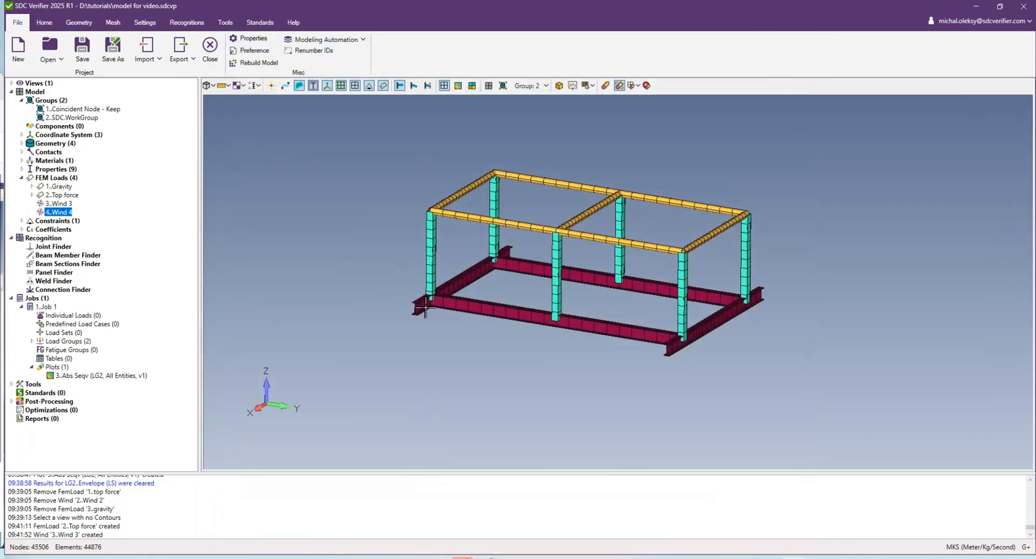
Step: Add a body load titled "side acceleration X" with active acceleration and Ax of 1 m/s^2
click(54, 178)
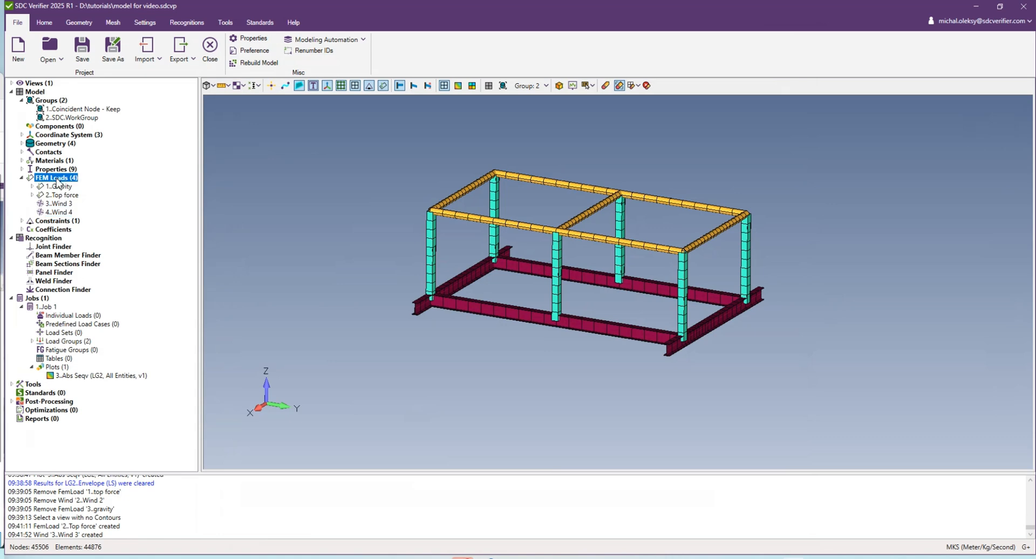
right_click(56, 178)
mouse_move(93, 190)
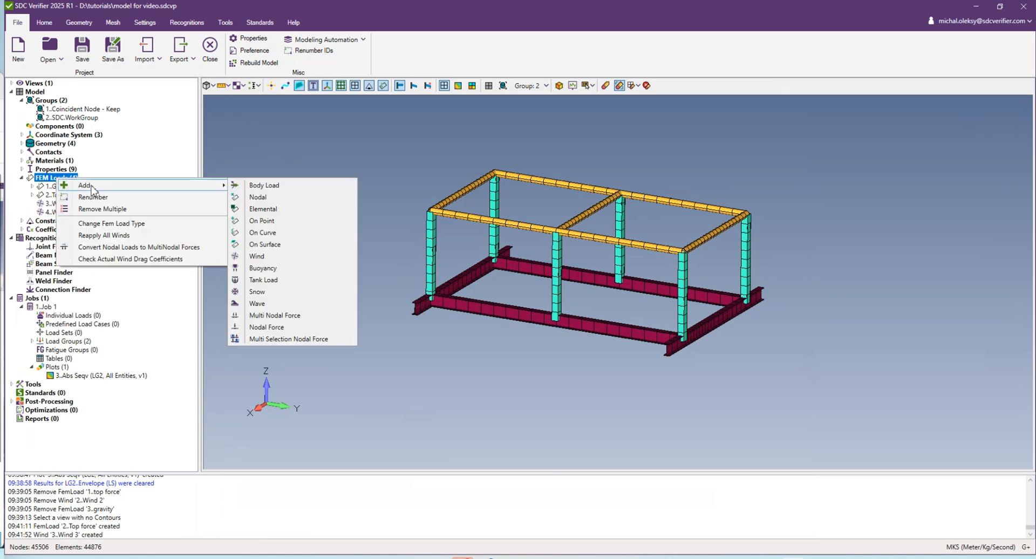
click(261, 187)
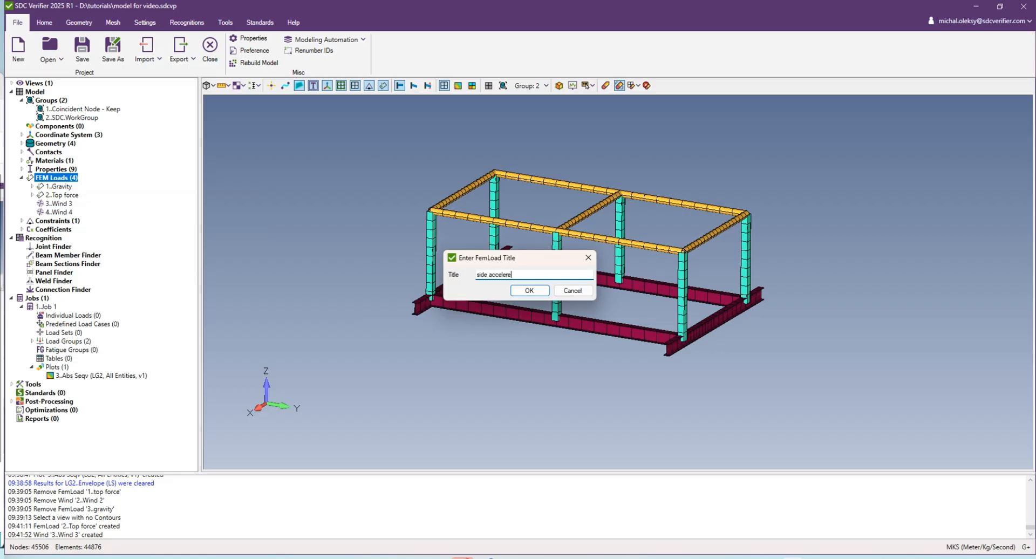
text(side acceleration X)
click(527, 291)
click(390, 230)
key(Tab)
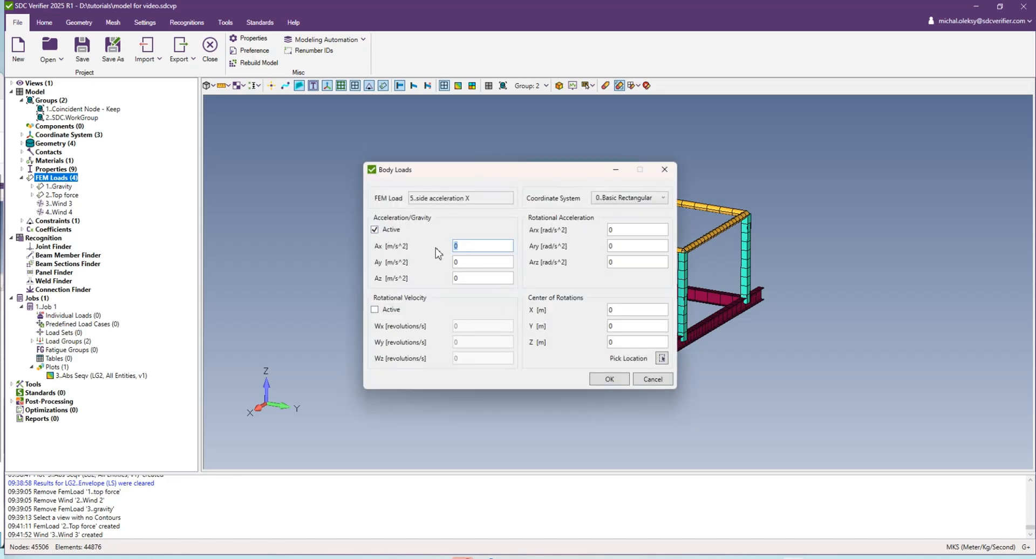
text(1)
click(607, 378)
Step: Add a body load titled "Side acceleration Y" with active acceleration and Ay of 1 m/s^2
right_click(64, 178)
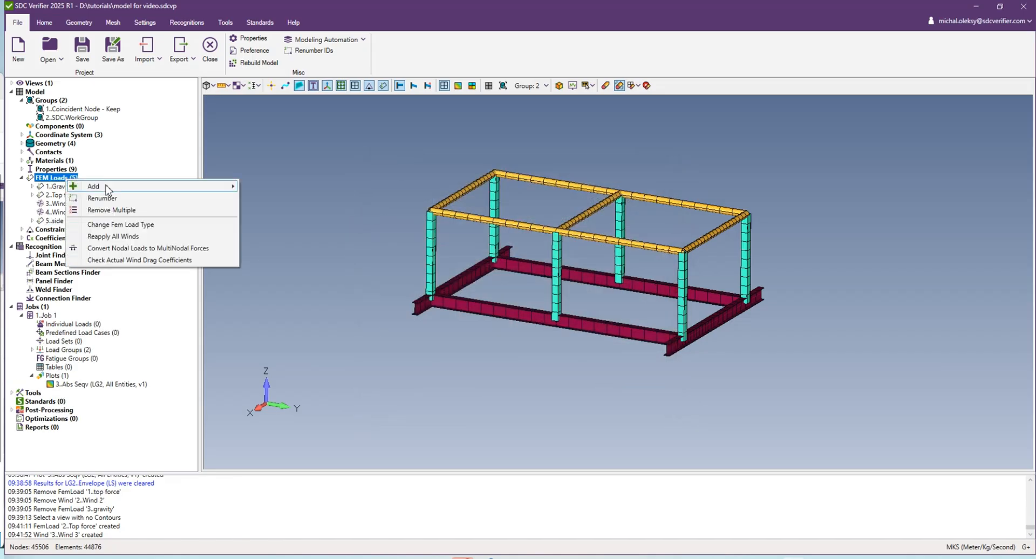
mouse_move(205, 186)
click(285, 189)
text(Side acce)
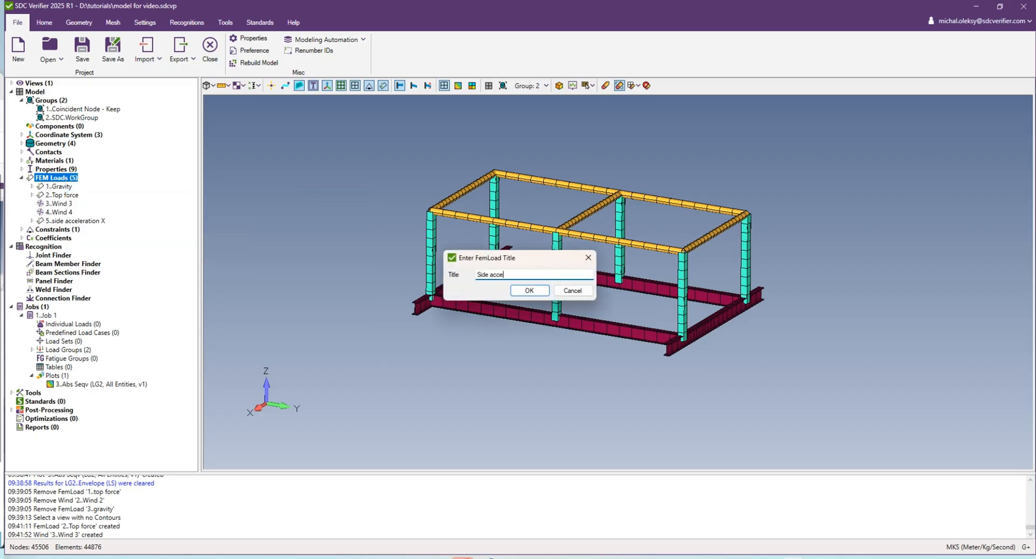
text(leration Y)
click(526, 291)
click(375, 230)
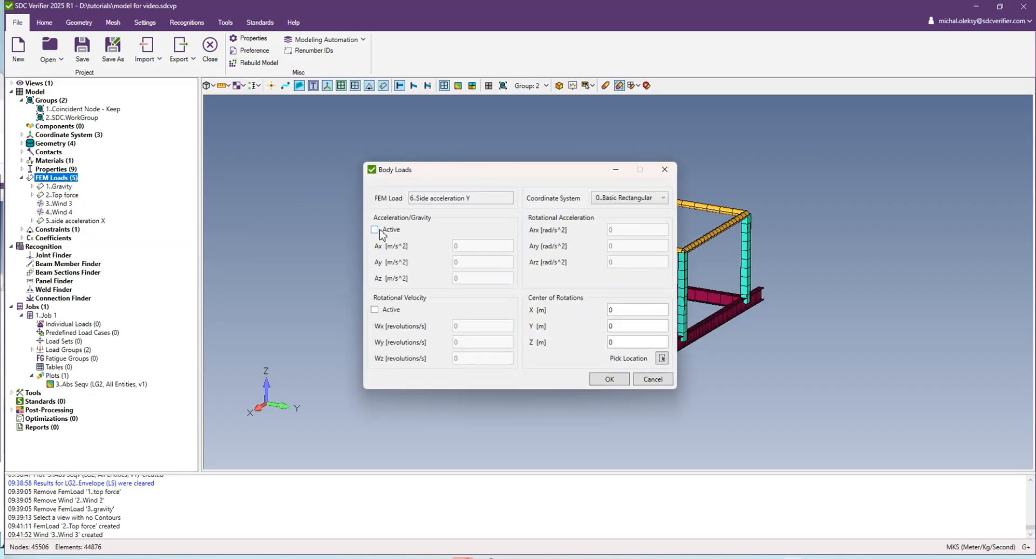
key(Tab)
key(Tab)
click(610, 379)
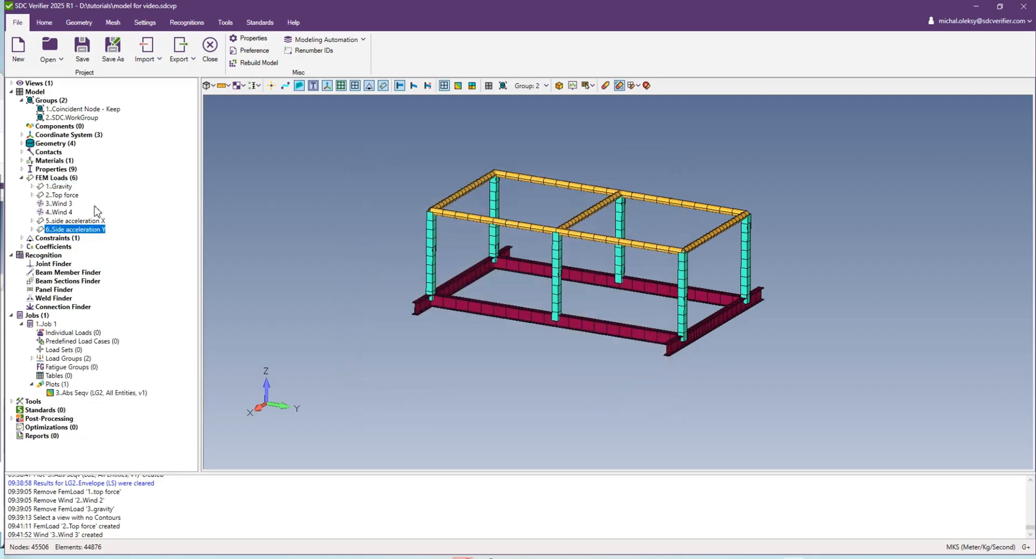
Step: Show the full model and turn off the thickness/cross section display
click(488, 85)
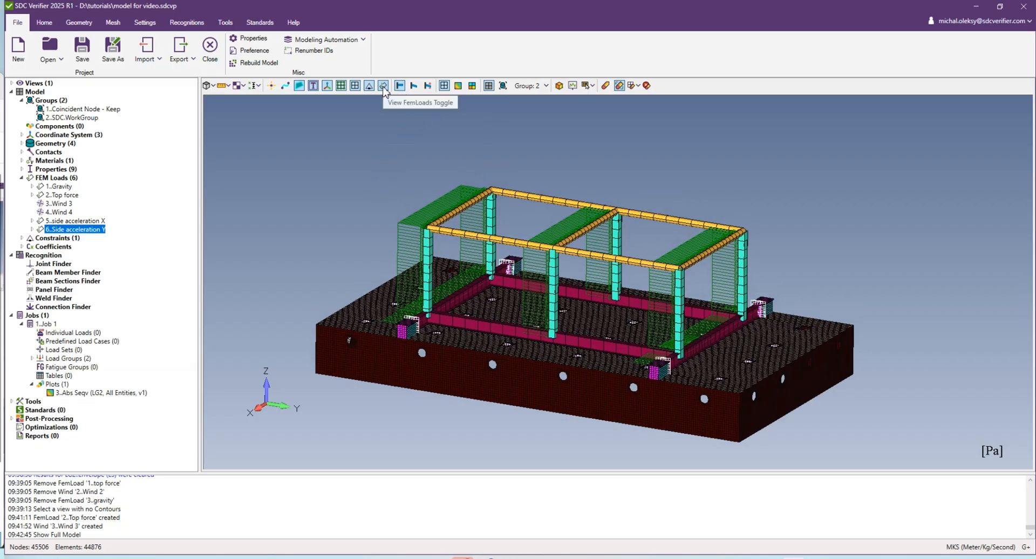
click(210, 86)
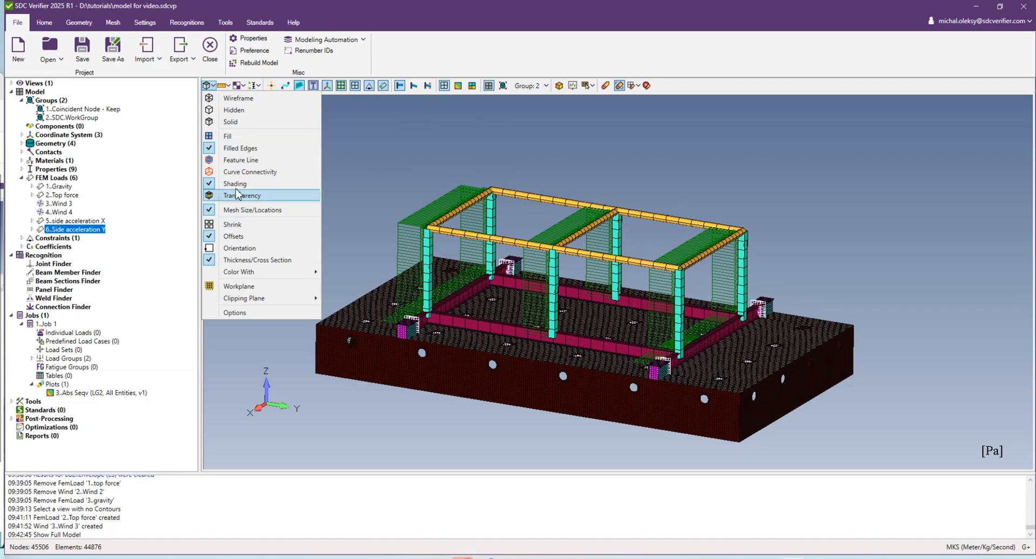
click(241, 260)
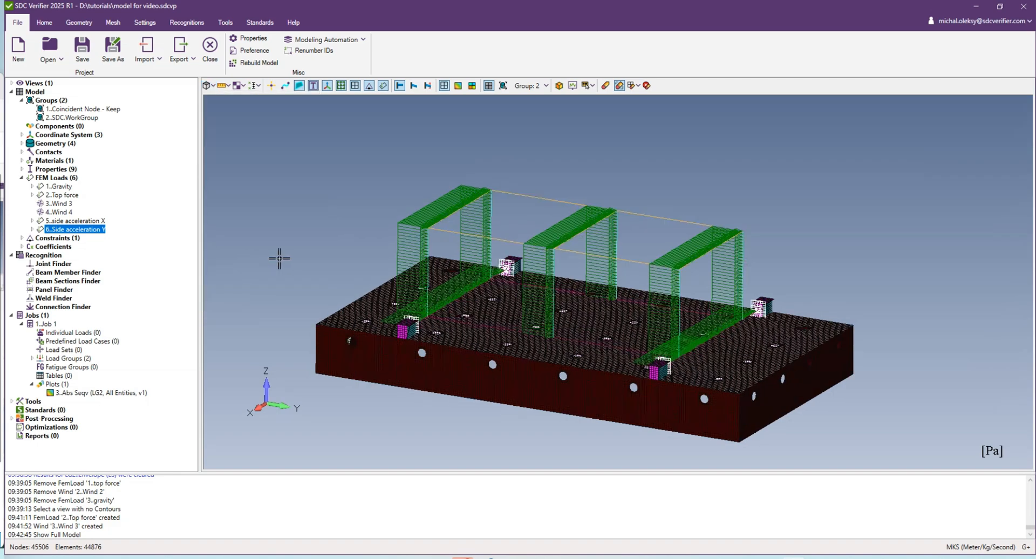
Step: Review the gravity, top force, wind and side acceleration loads one by one on the model
double_click(58, 188)
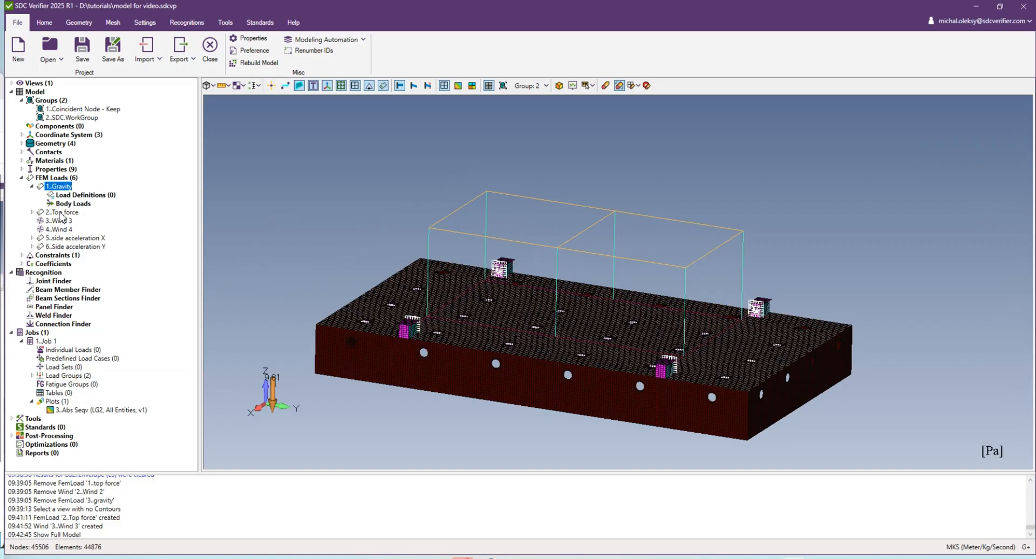
double_click(61, 213)
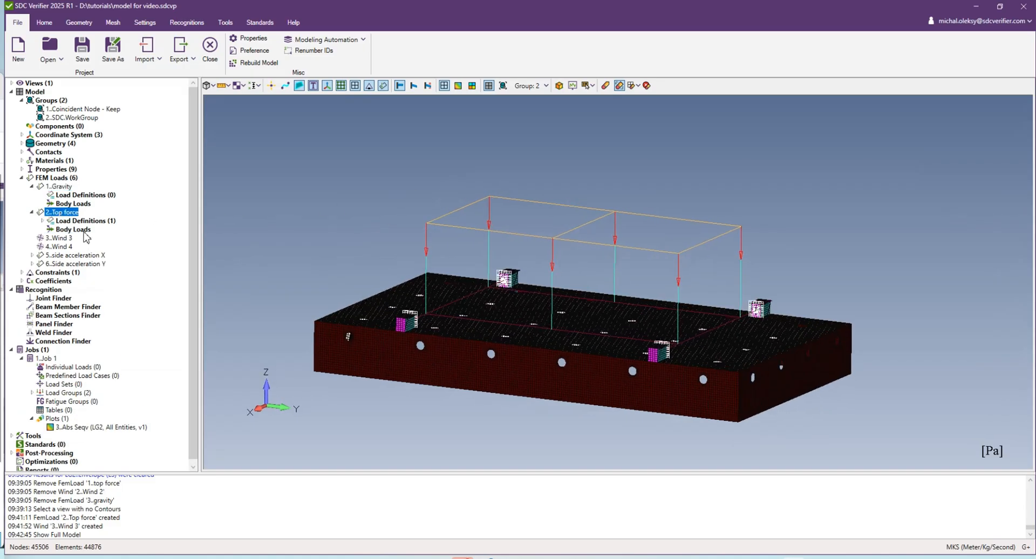
click(62, 238)
click(63, 247)
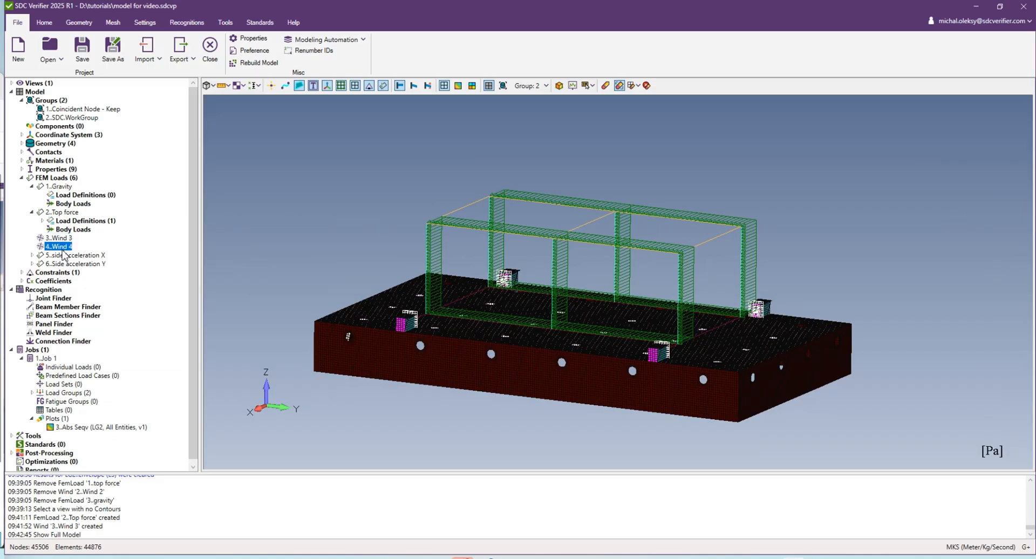
double_click(69, 256)
click(75, 264)
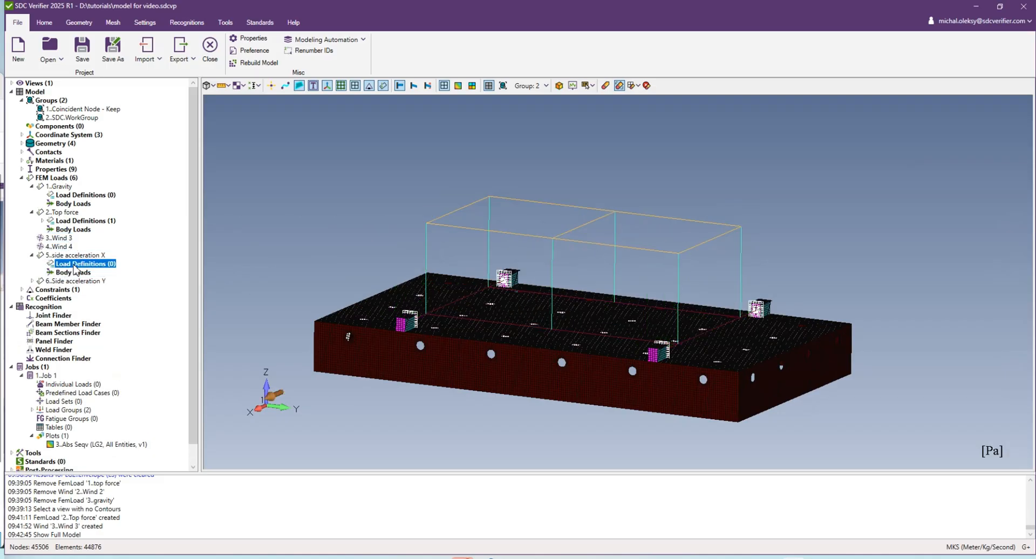
double_click(75, 281)
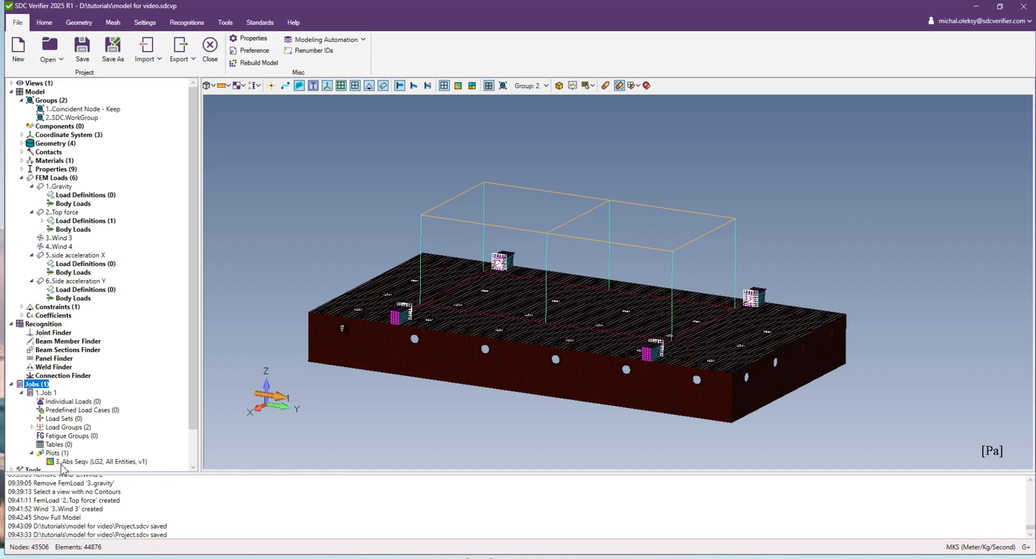
Step: Create individual loads in Job 1 from all six FEM loads, from Gravity to Side acceleration Y, using constraint 1
scroll(129, 402, down, 1)
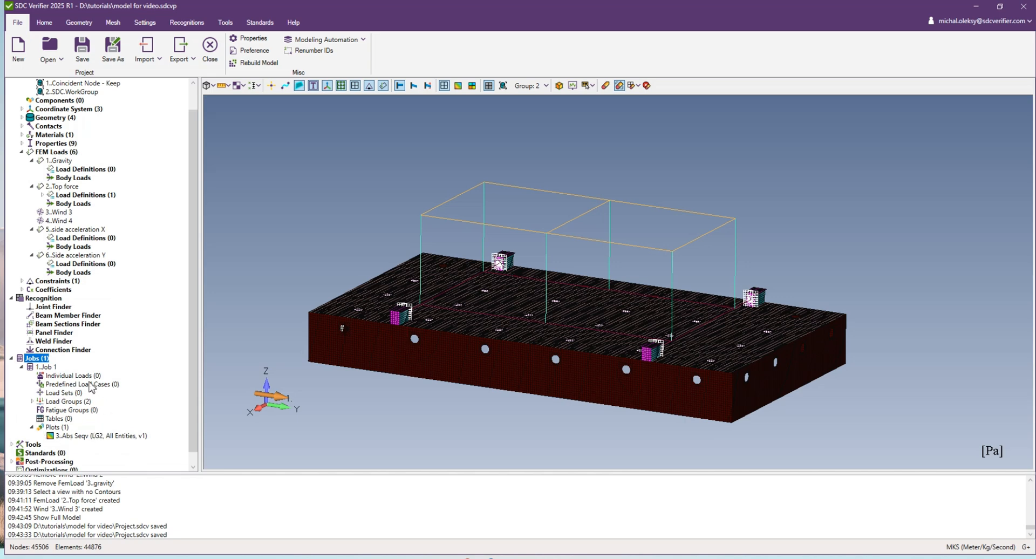
click(63, 376)
right_click(63, 379)
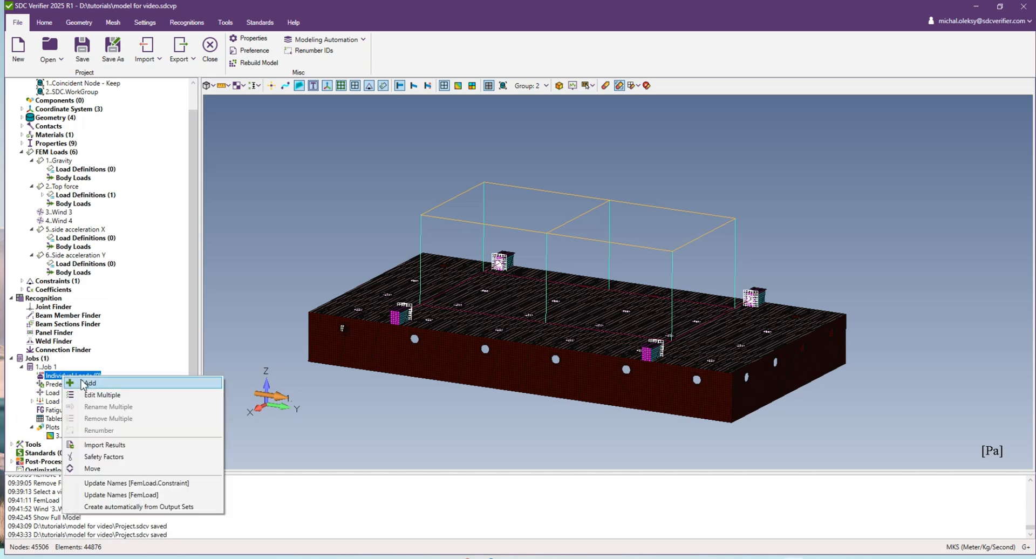
click(90, 384)
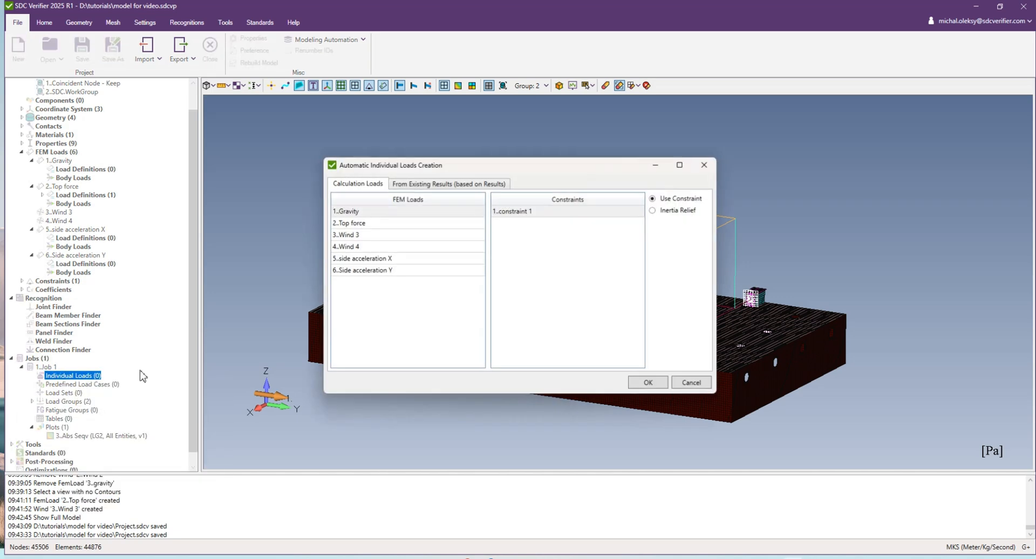
click(375, 213)
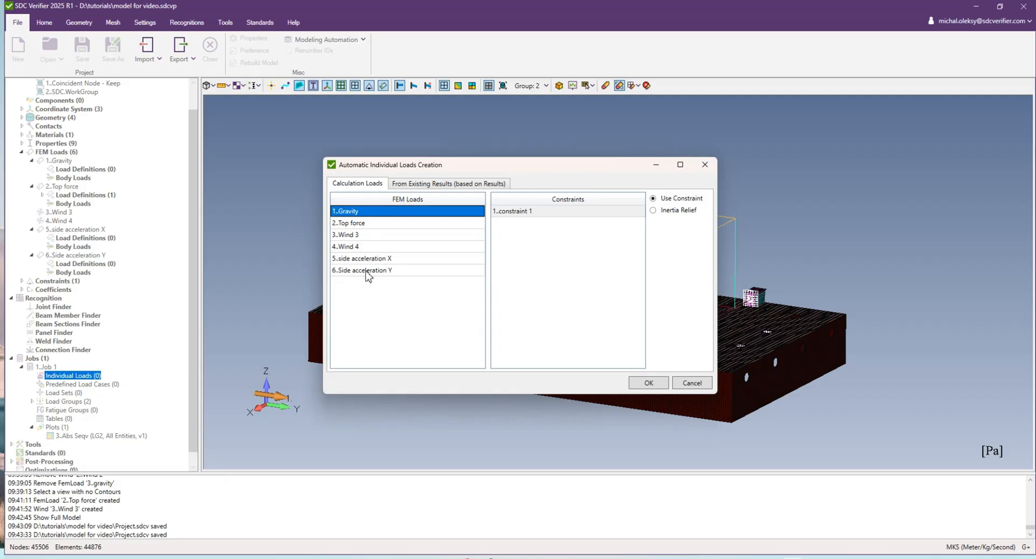
shift+click(367, 269)
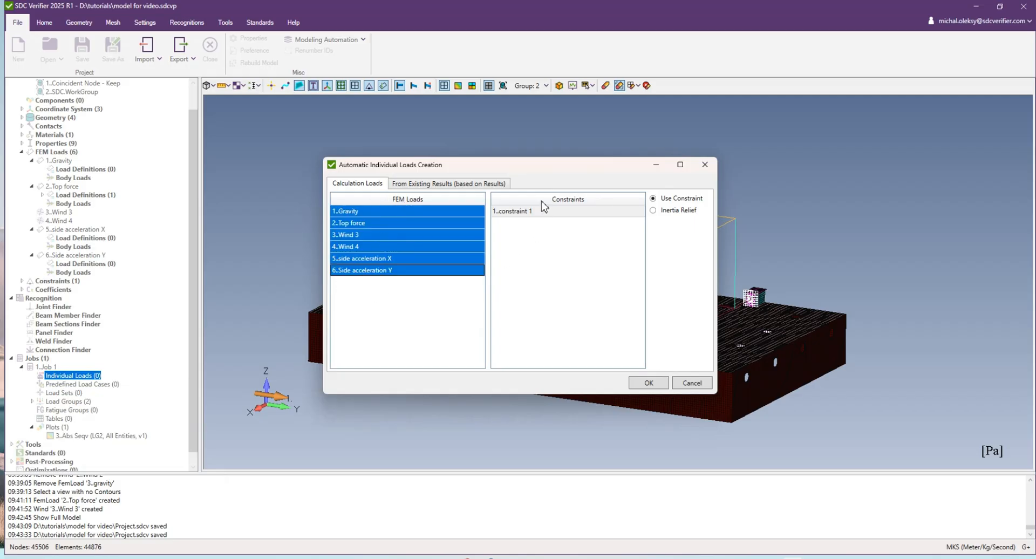
click(517, 211)
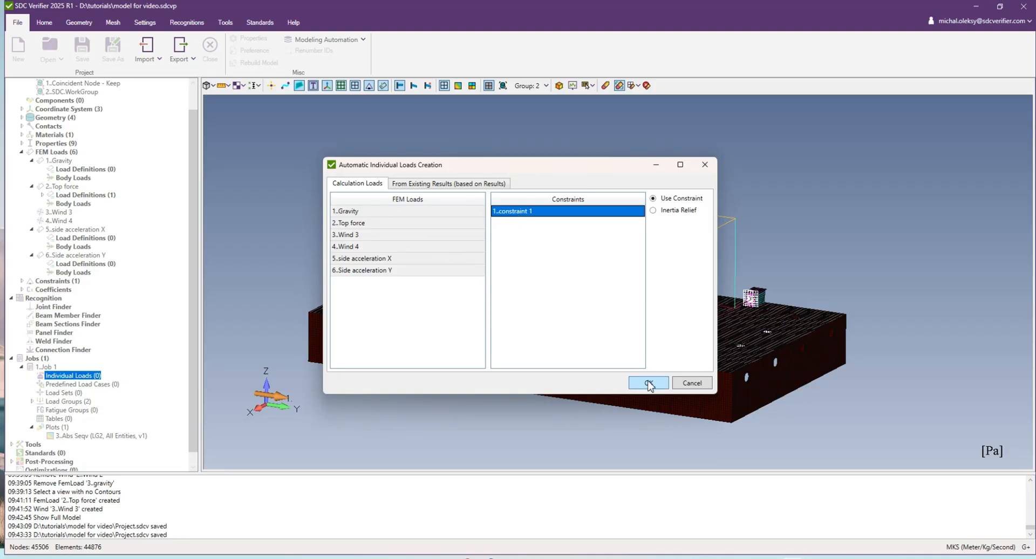
click(648, 382)
scroll(93, 381, down, 1)
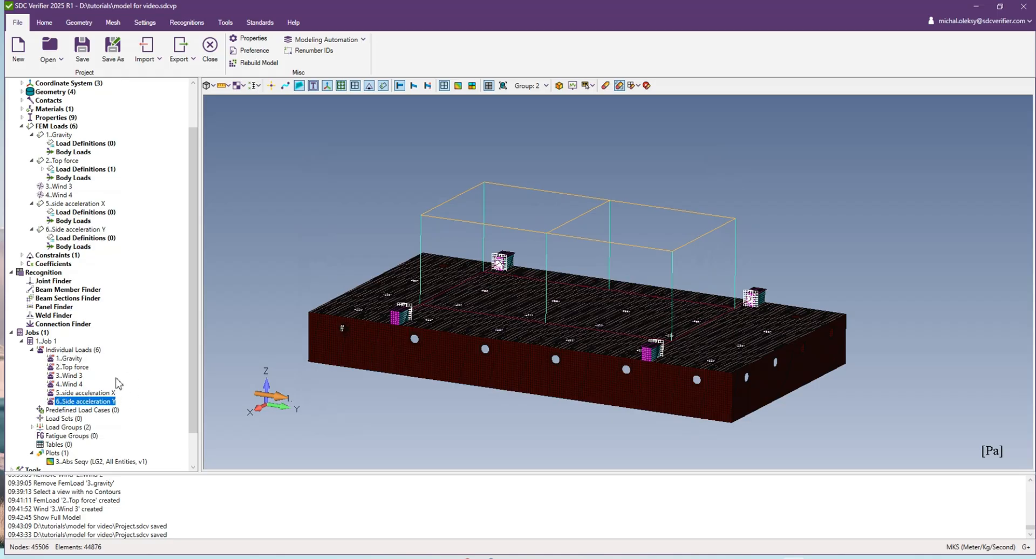
click(65, 421)
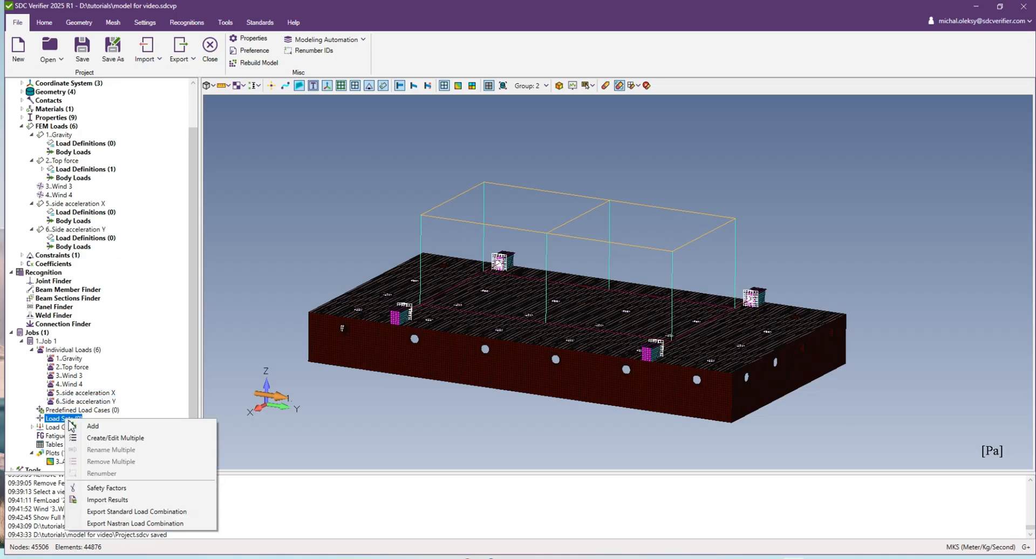
right_click(65, 420)
click(108, 440)
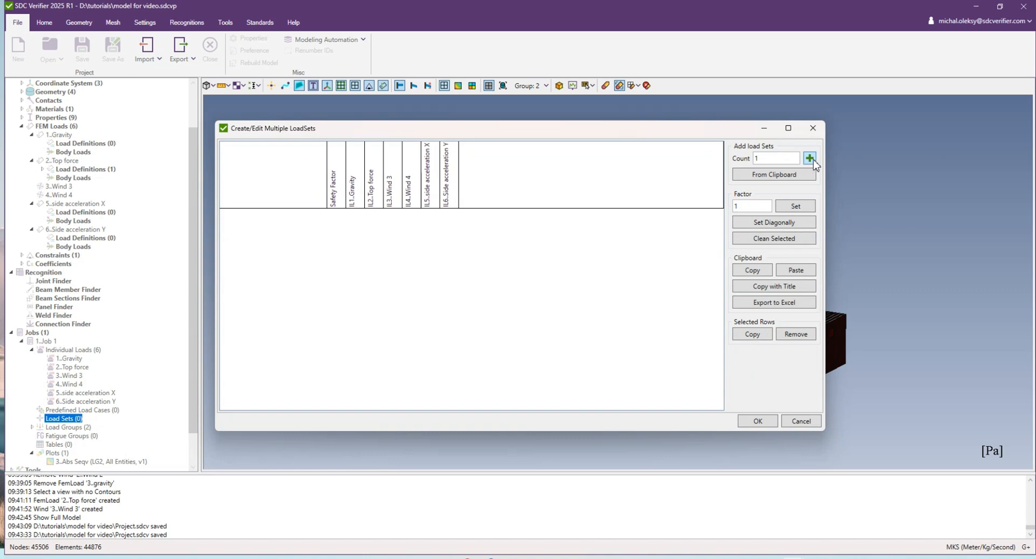
click(811, 160)
click(812, 160)
click(812, 159)
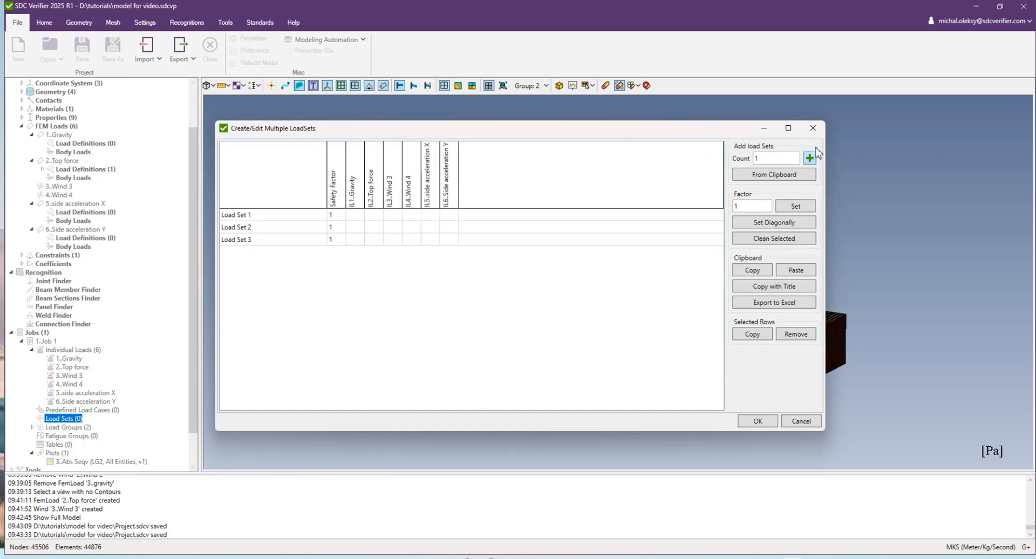
click(813, 128)
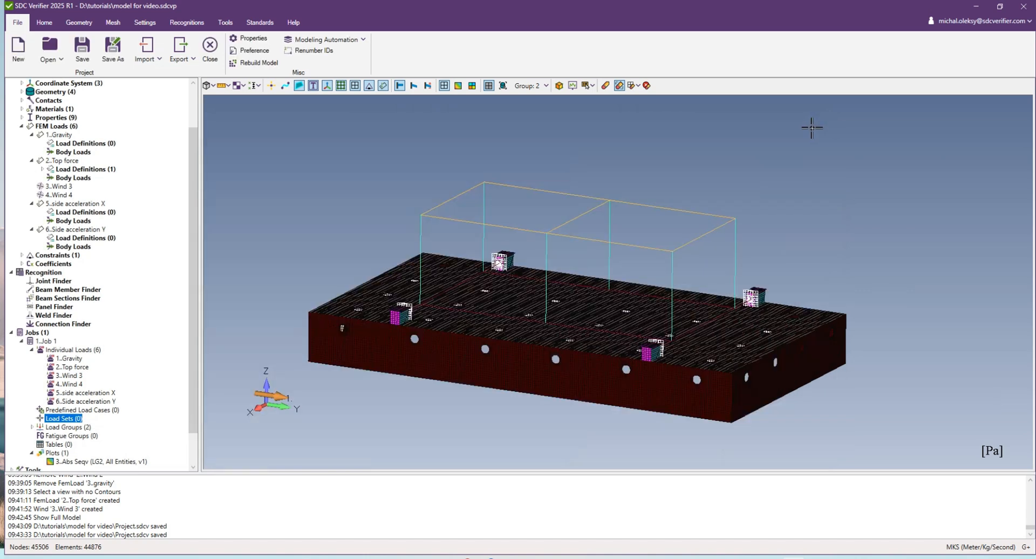
Step: Start a new predefined load case for Job 1 using the Eurocode0 standard
right_click(102, 411)
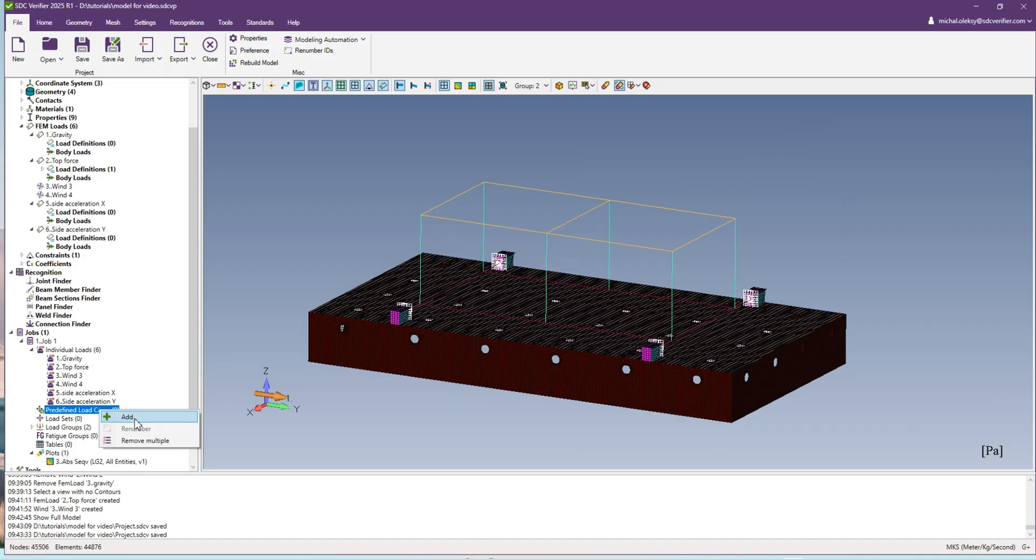
click(136, 420)
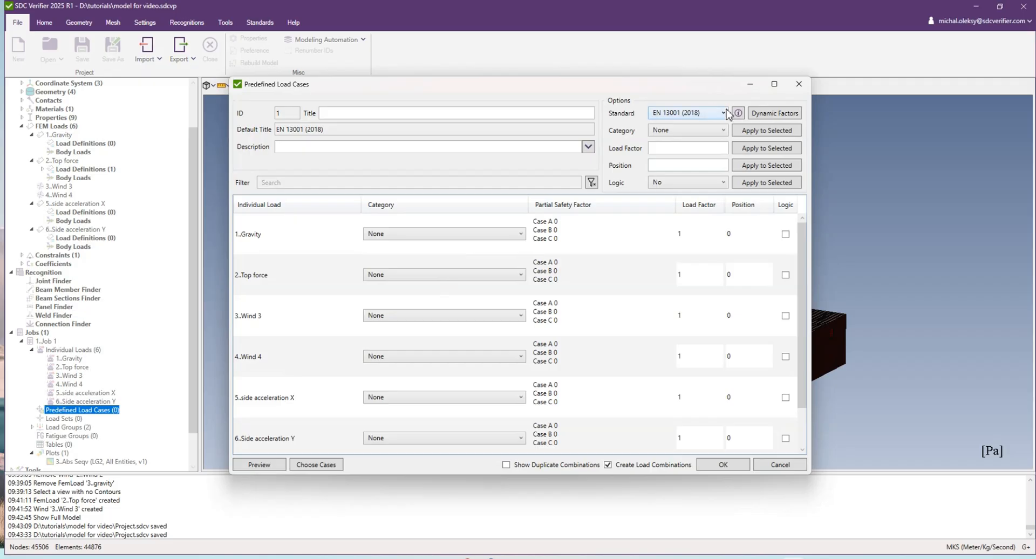
click(727, 114)
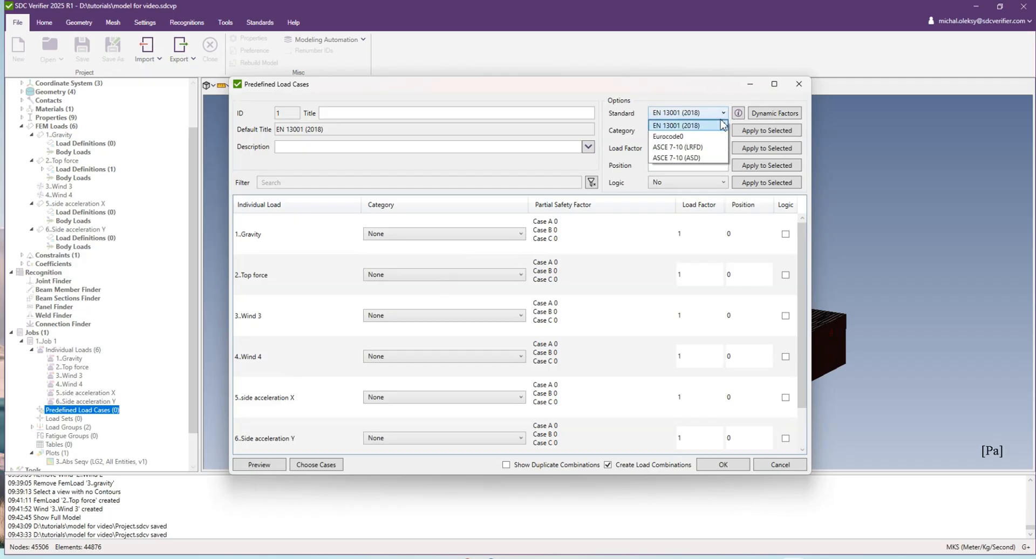
click(674, 137)
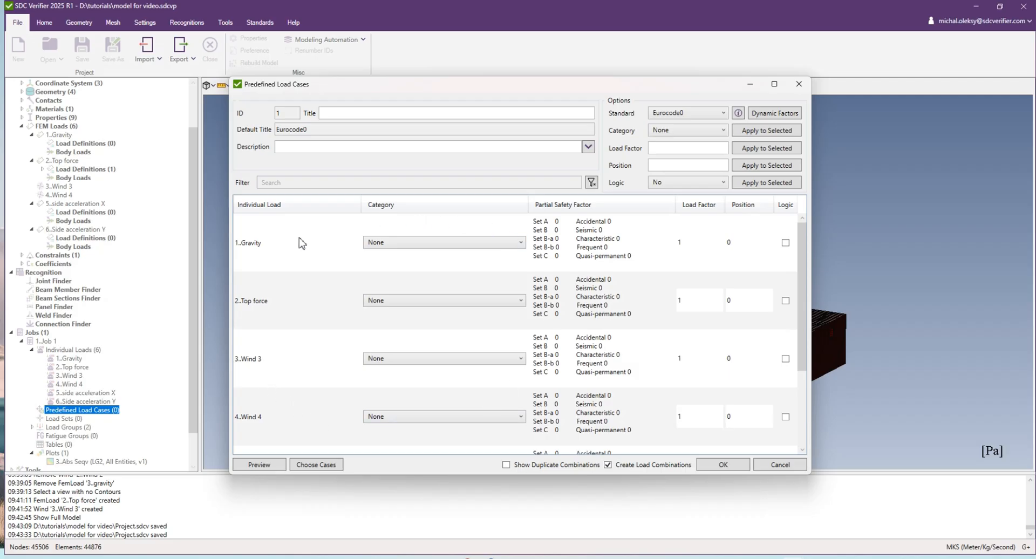
Step: Assign Permanent actions (unfavourable) to the Gravity load and Leading variable action to the Top force load
click(513, 251)
click(511, 243)
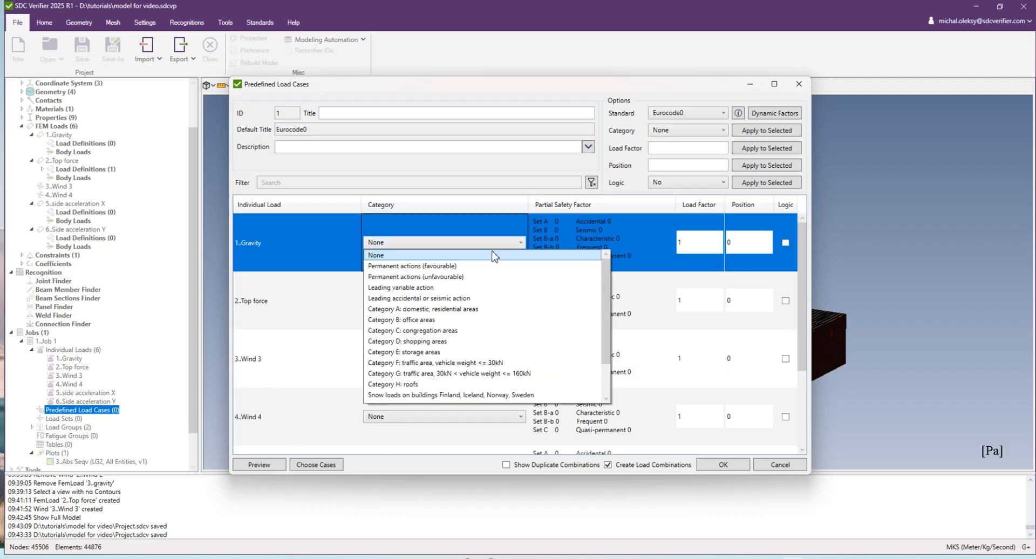
click(470, 276)
click(462, 301)
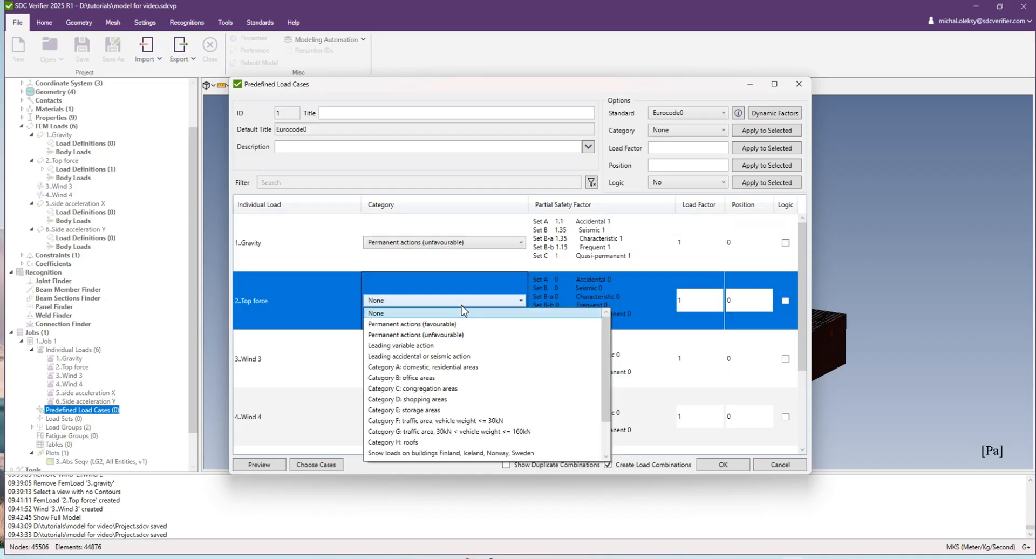
click(441, 345)
Step: Assign the Wind loads on buildings category to both Wind 3 and Wind 4
scroll(446, 324, down, 2)
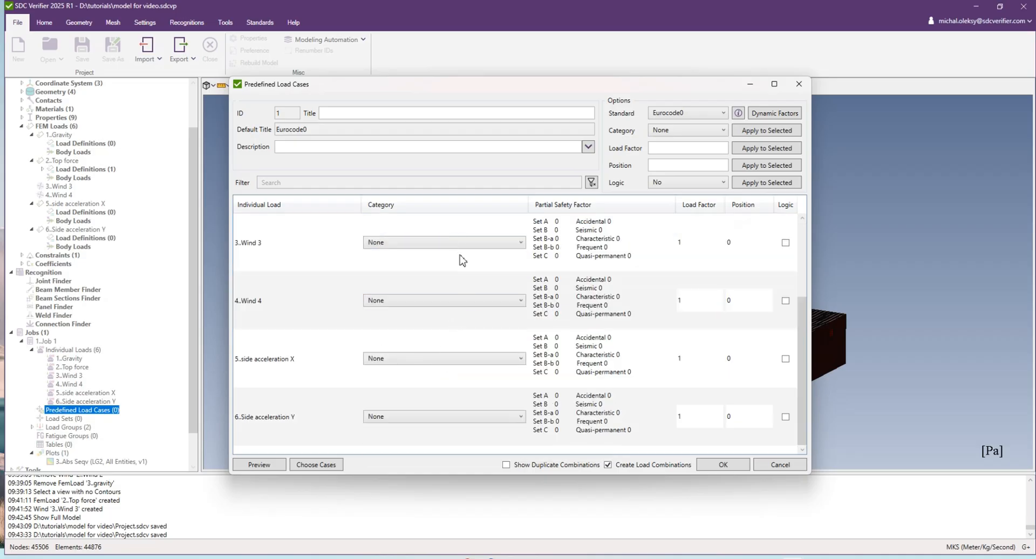
click(448, 242)
click(448, 389)
click(448, 303)
click(404, 452)
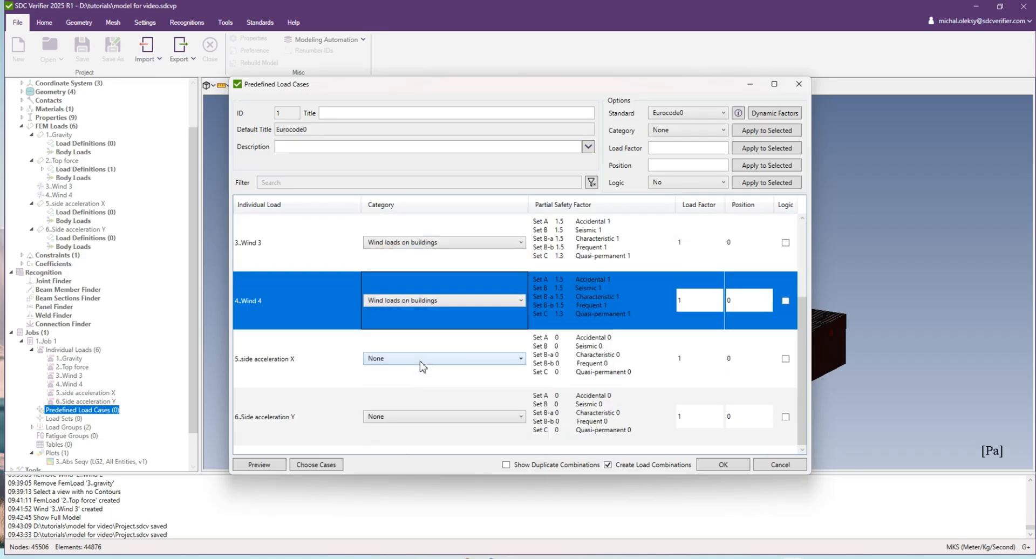
Step: Assign Leading accidental or seismic action to side accelerations X and Y, and create the Eurocode0 load combinations without duplicates
click(423, 359)
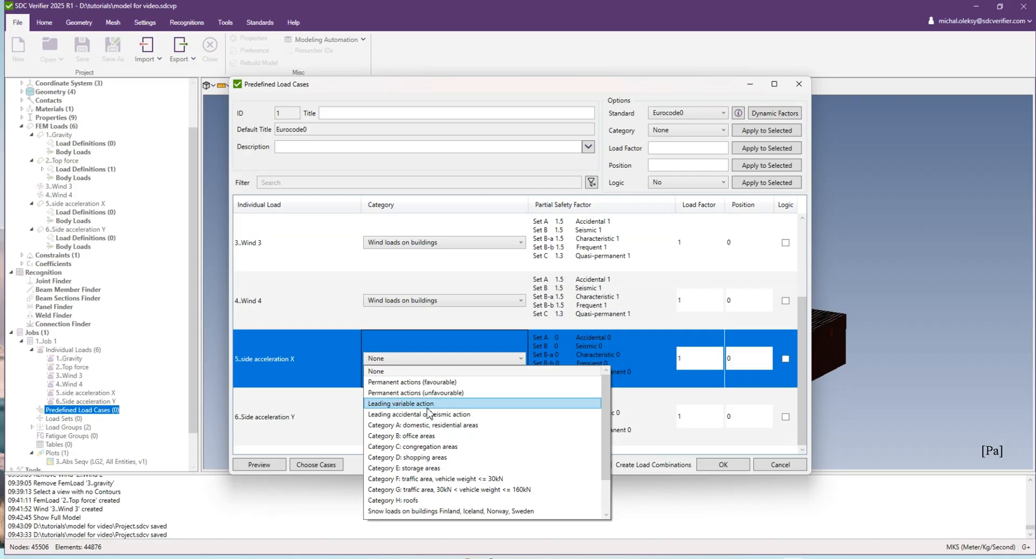
click(456, 414)
click(444, 416)
click(450, 473)
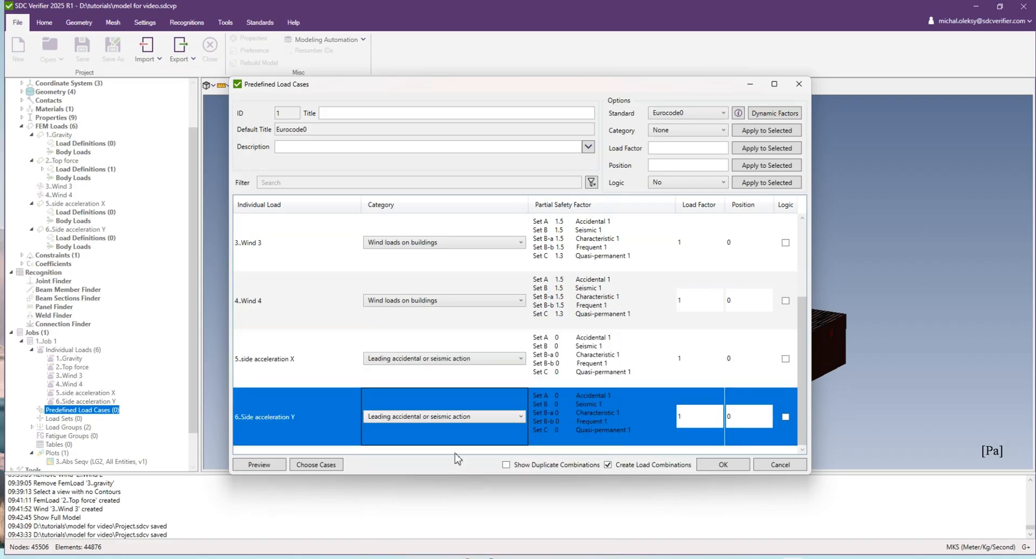
click(723, 464)
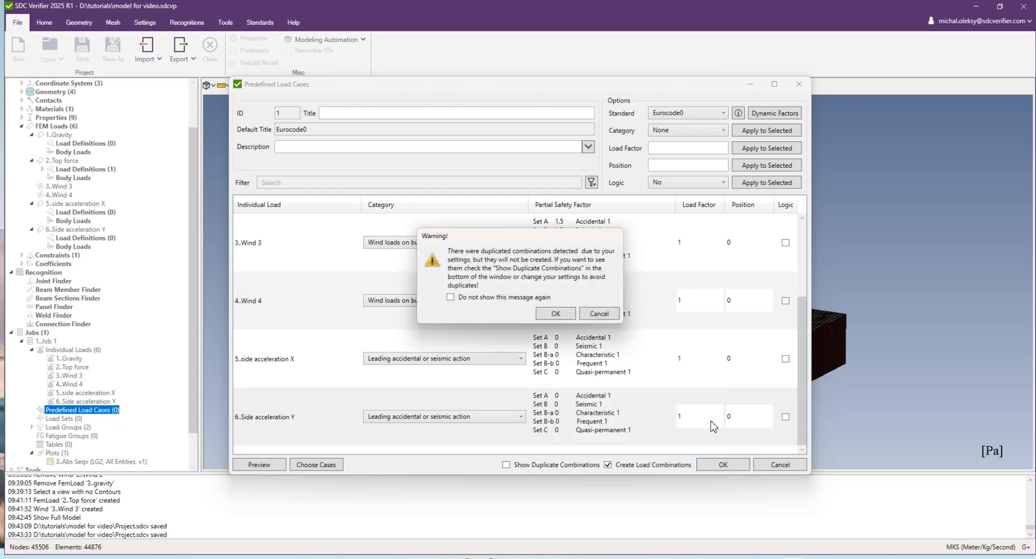
click(556, 312)
Step: Review the individual load factors of all generated load sets in the multiple load sets table
scroll(75, 336, down, 4)
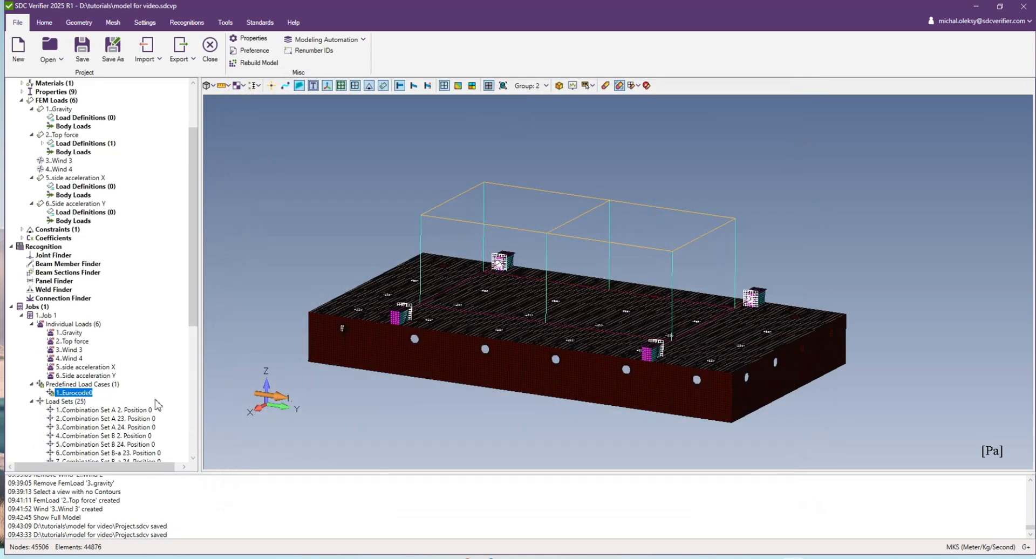
right_click(73, 324)
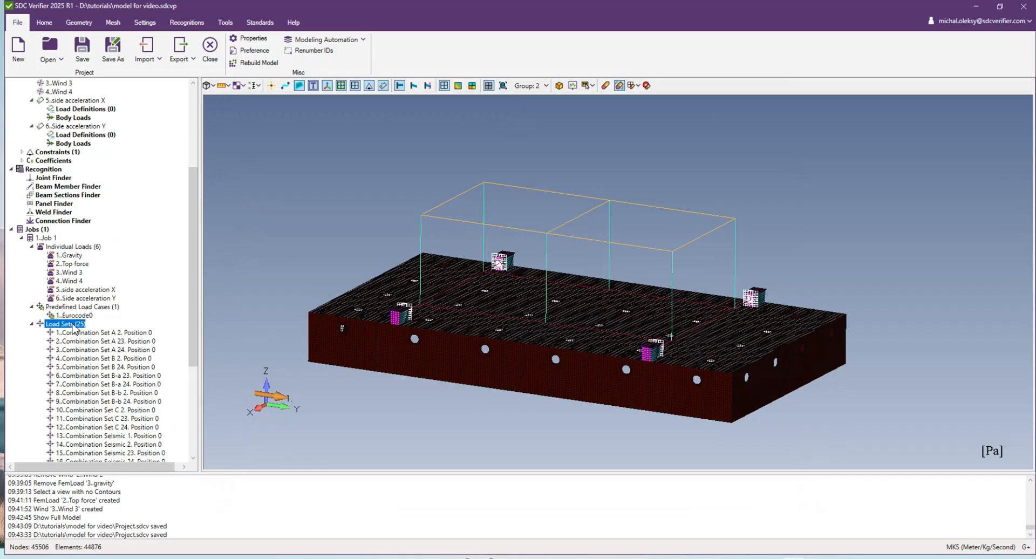
click(109, 345)
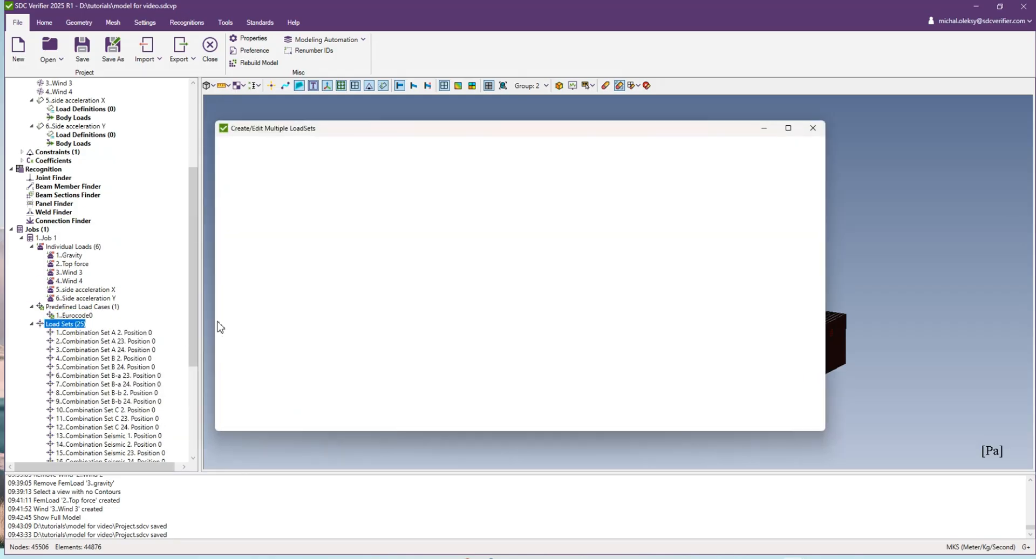
scroll(337, 376, down, 2)
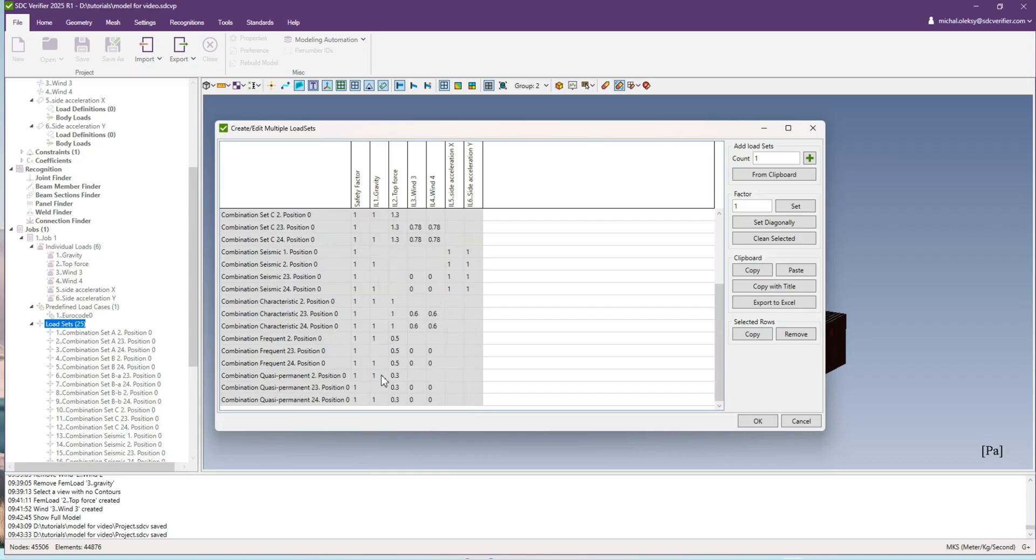
scroll(430, 386, up, 3)
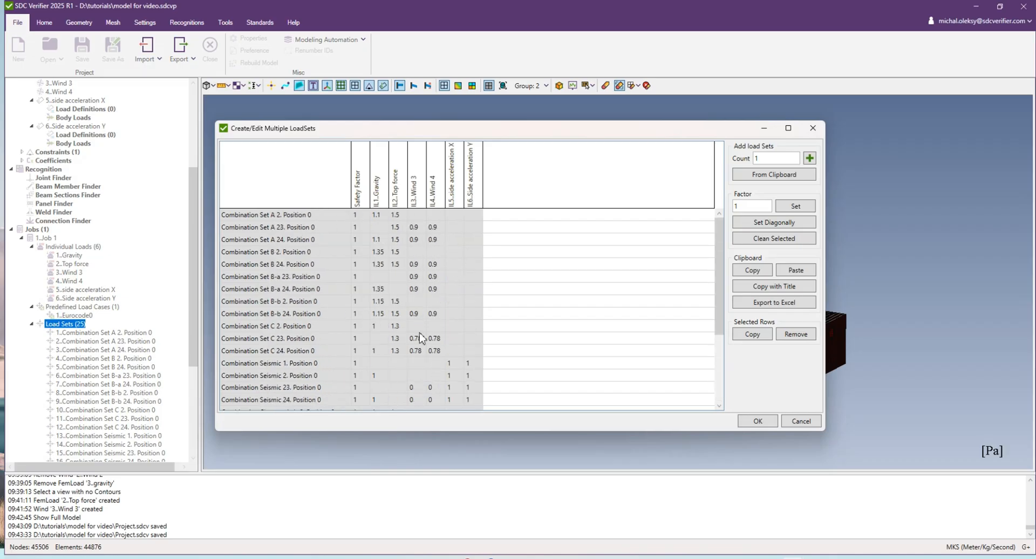
click(758, 421)
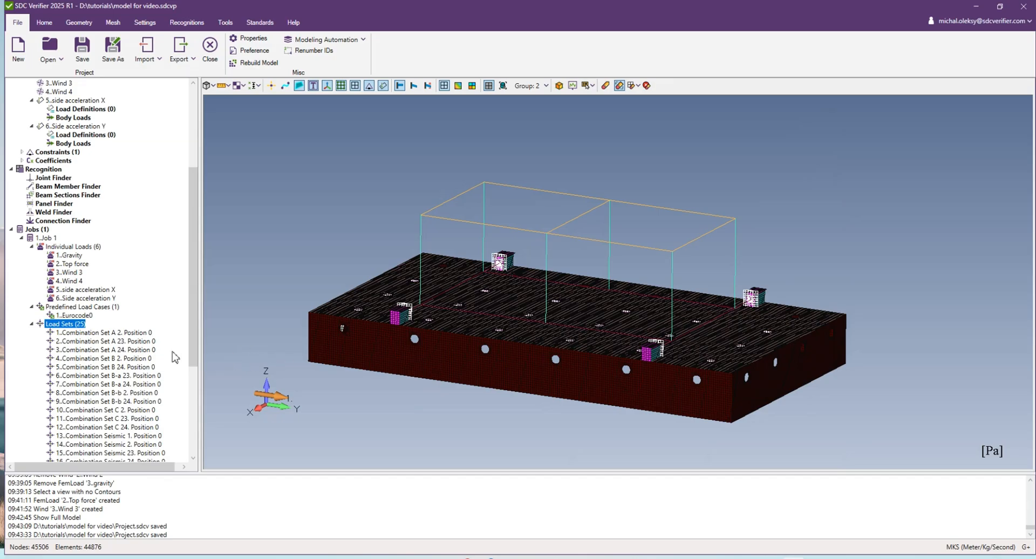
Step: Add a load group titled "combination A" containing the three Combination Set A load sets
scroll(137, 352, down, 4)
scroll(135, 351, down, 2)
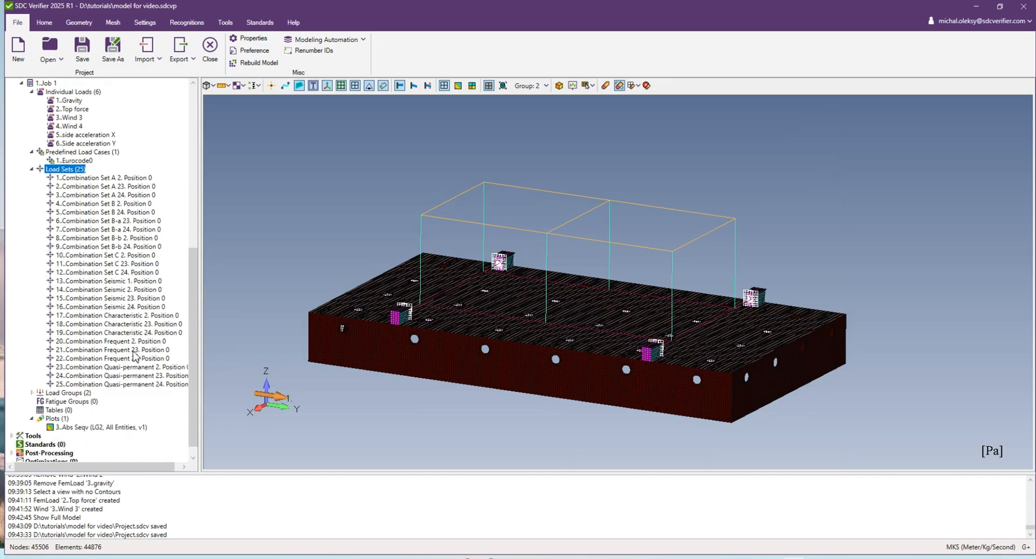
click(67, 393)
click(31, 393)
right_click(65, 394)
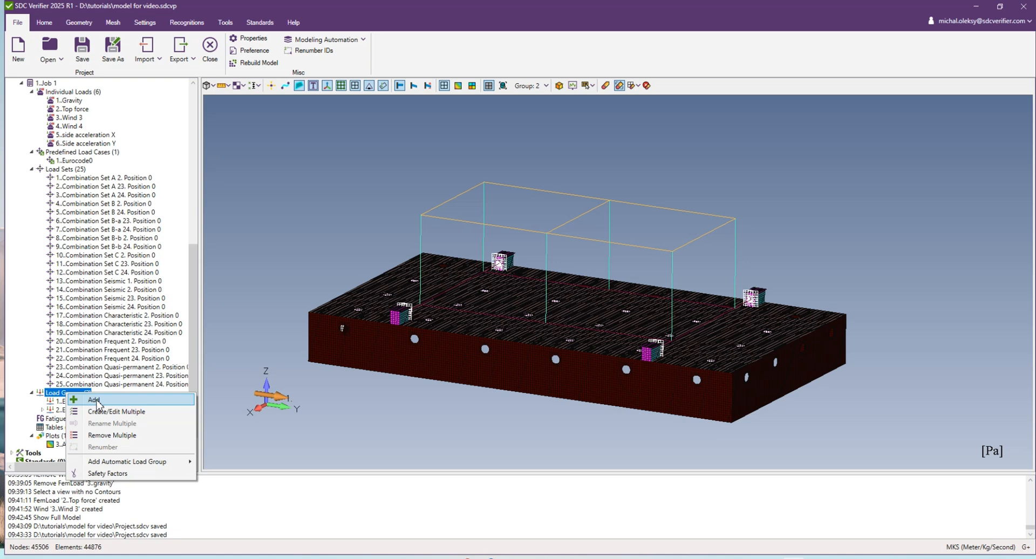
click(95, 400)
drag(497, 277, 497, 285)
click(441, 268)
shift+click(416, 292)
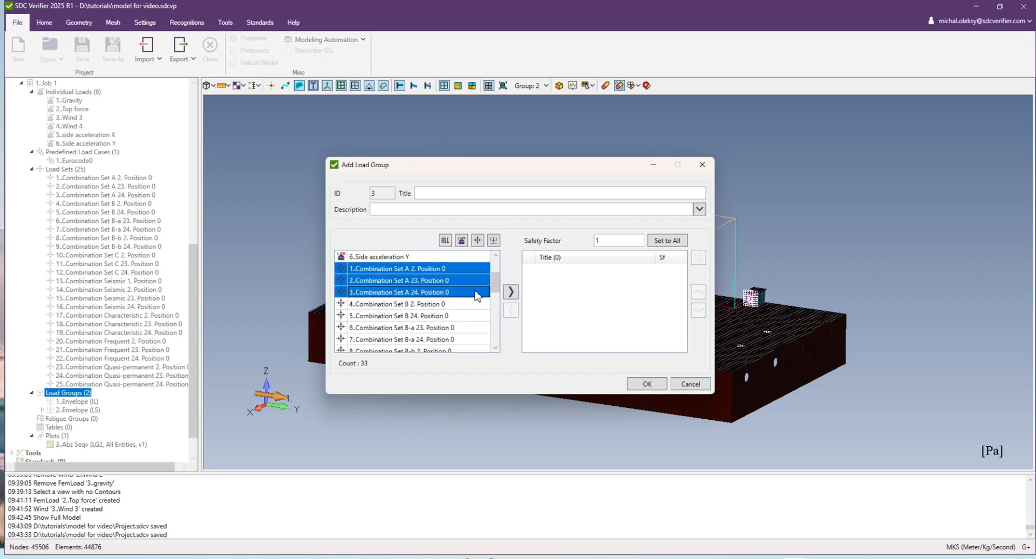
click(511, 293)
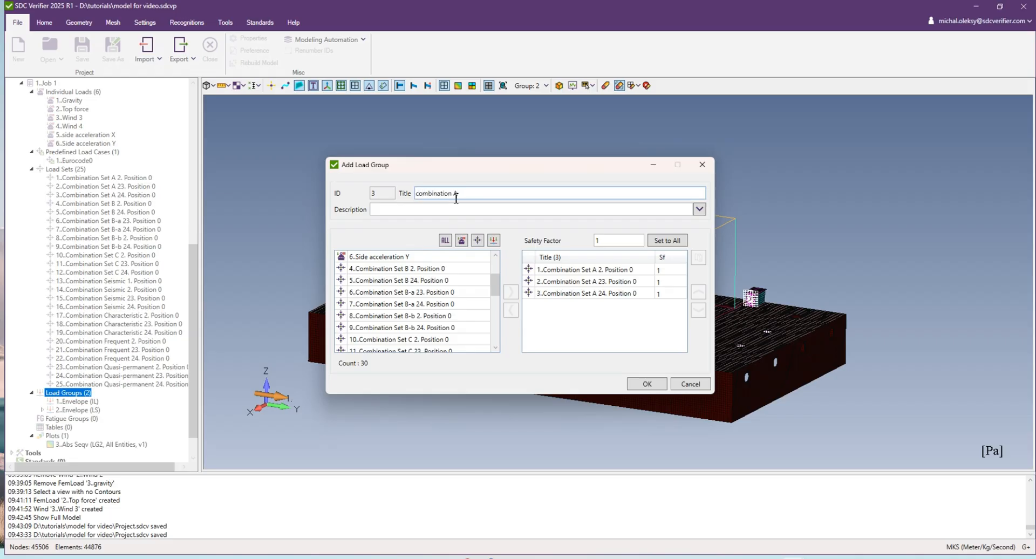
click(456, 199)
text(combination A)
click(647, 384)
Step: Add a load group titled "Combination B" containing load sets 4 to 9, covering Sets B, B-a and B-b
right_click(70, 392)
click(107, 397)
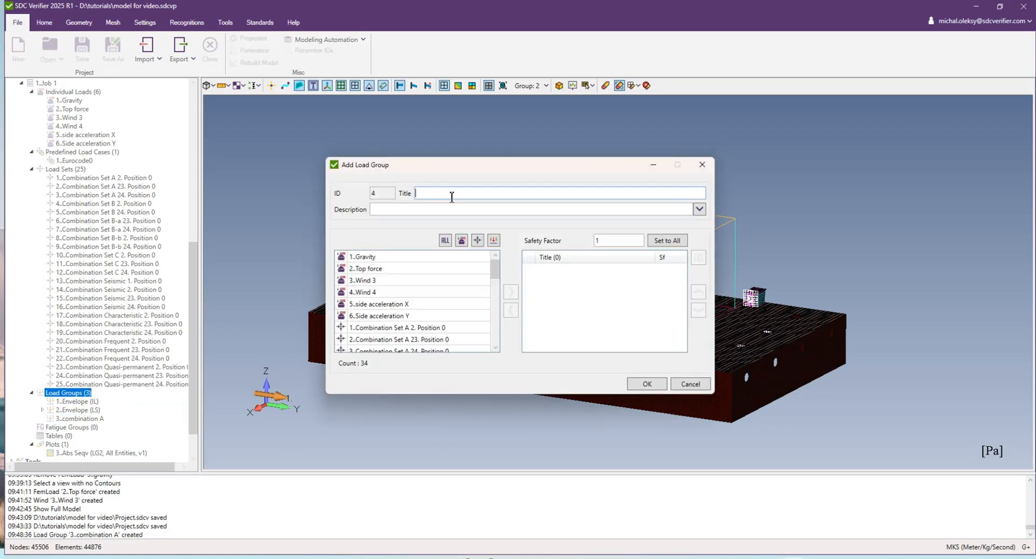
scroll(432, 308, down, 3)
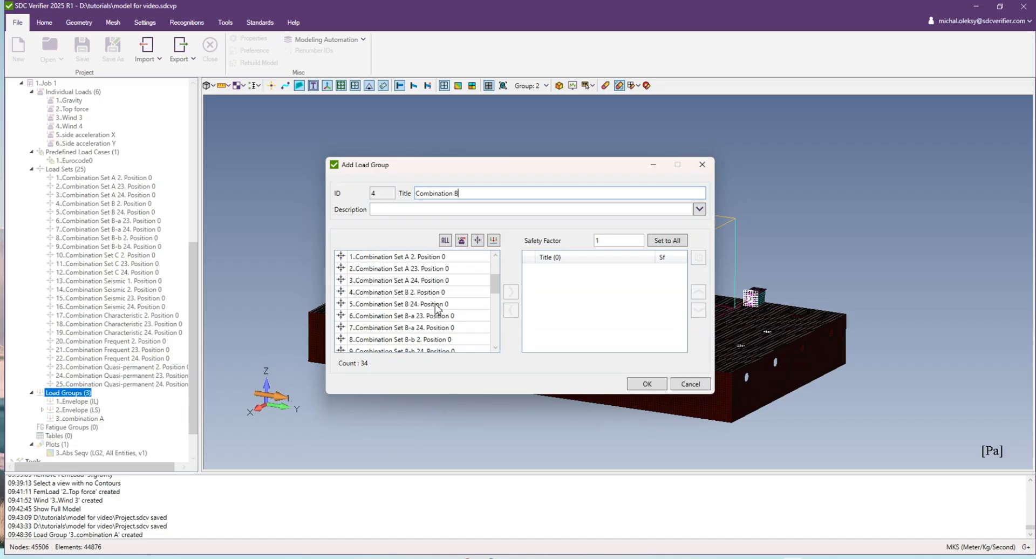
click(437, 292)
click(426, 257)
shift+click(427, 316)
click(511, 292)
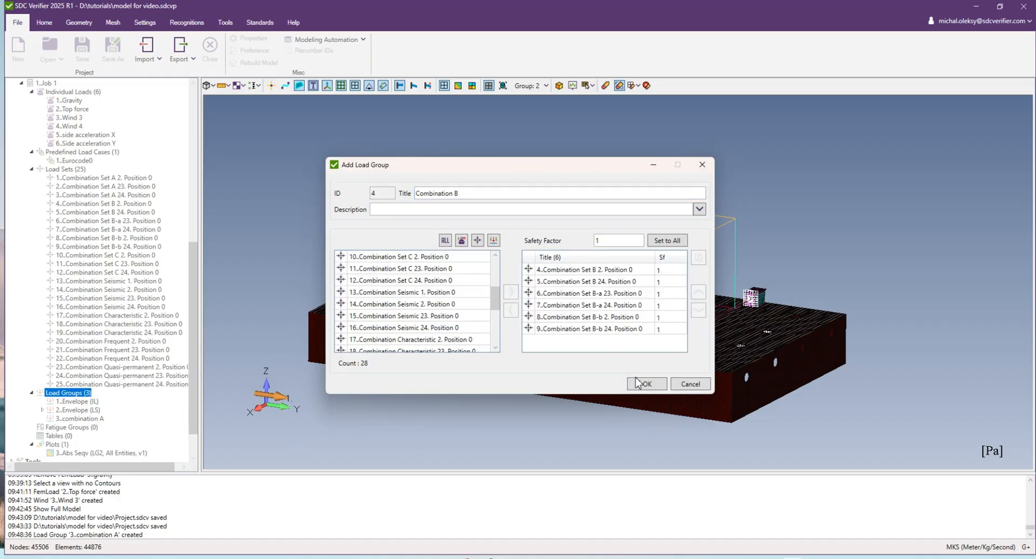
click(647, 384)
Step: Add a load group titled "Combination C" containing the three Combination Set C load sets
right_click(77, 393)
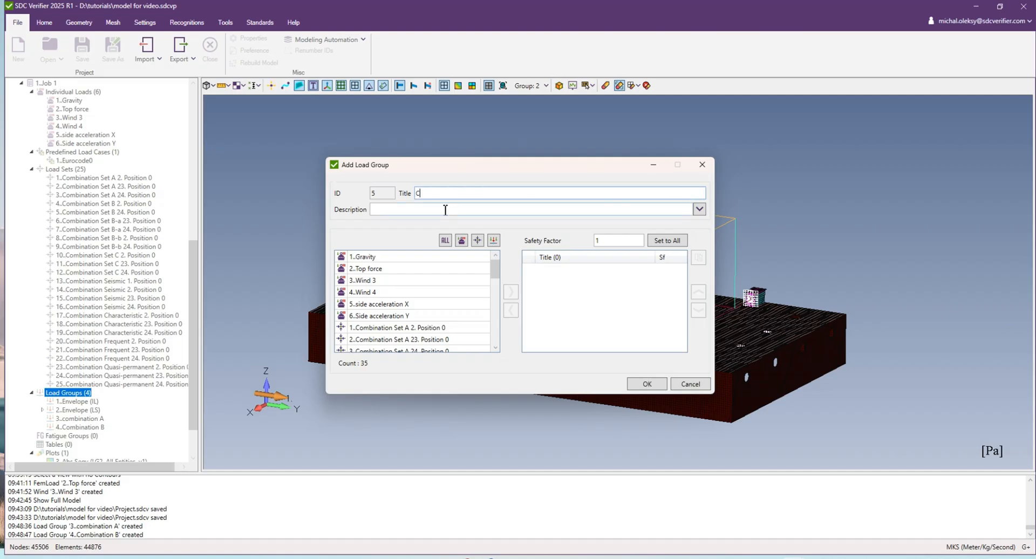
scroll(410, 303, down, 4)
drag(410, 292, 437, 317)
scroll(437, 319, down, 1)
click(479, 197)
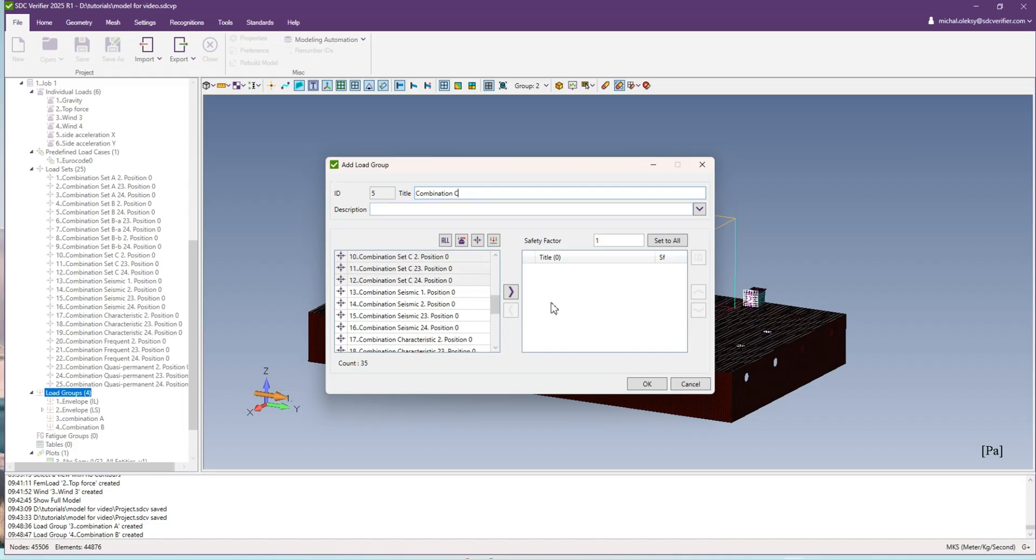
click(510, 292)
click(647, 383)
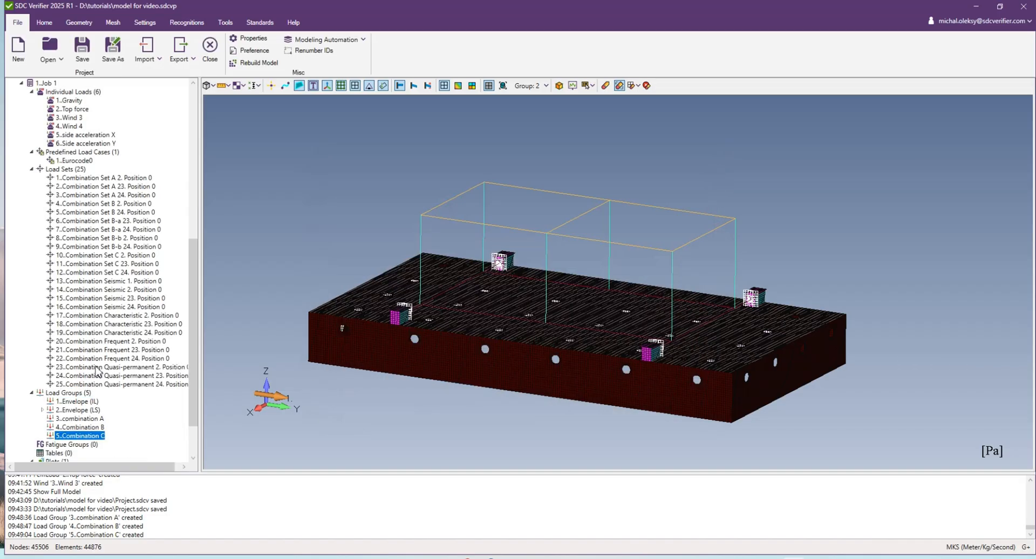
Step: Run the analysis of Job 1 and hide the analysis monitor once the solver finishes
scroll(110, 247, up, 1)
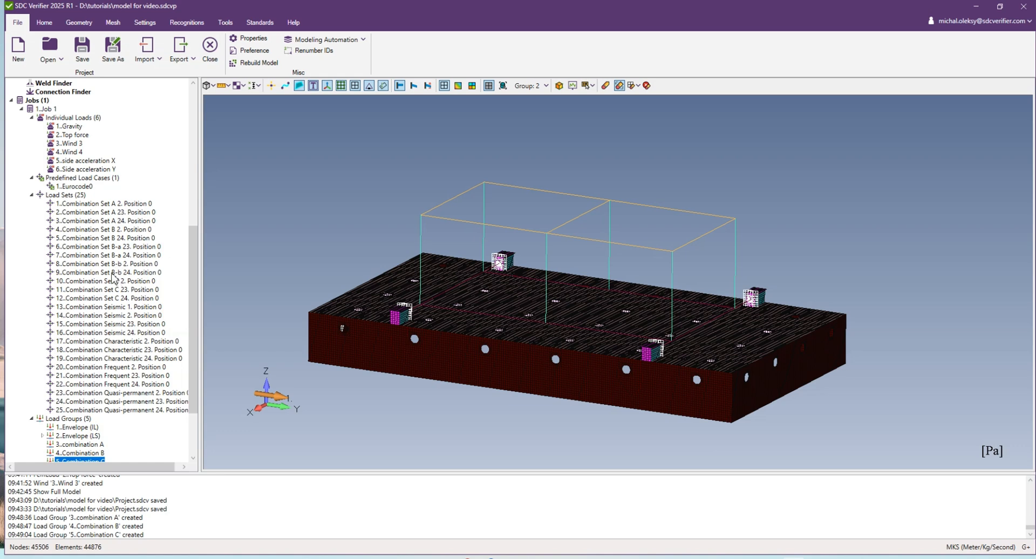
right_click(50, 110)
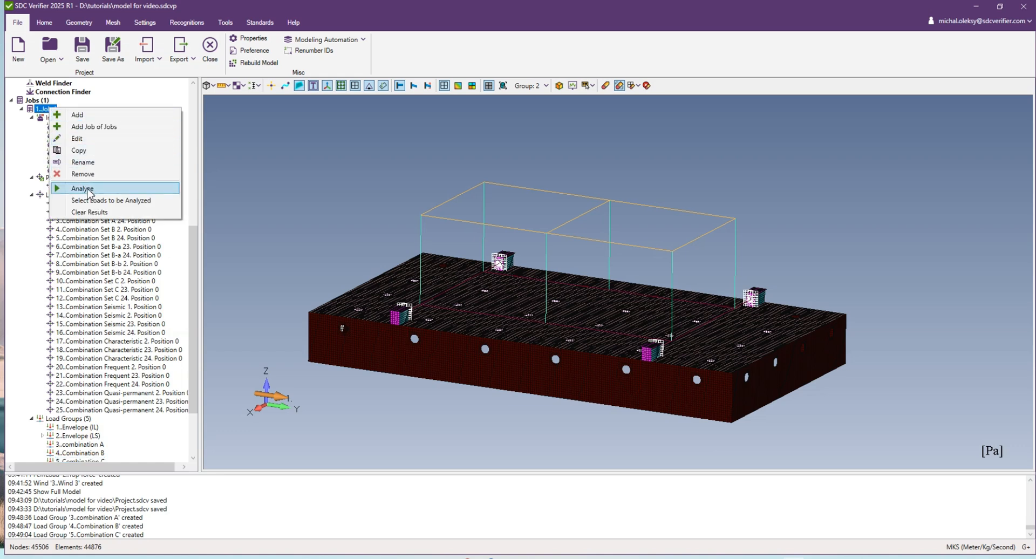
click(82, 188)
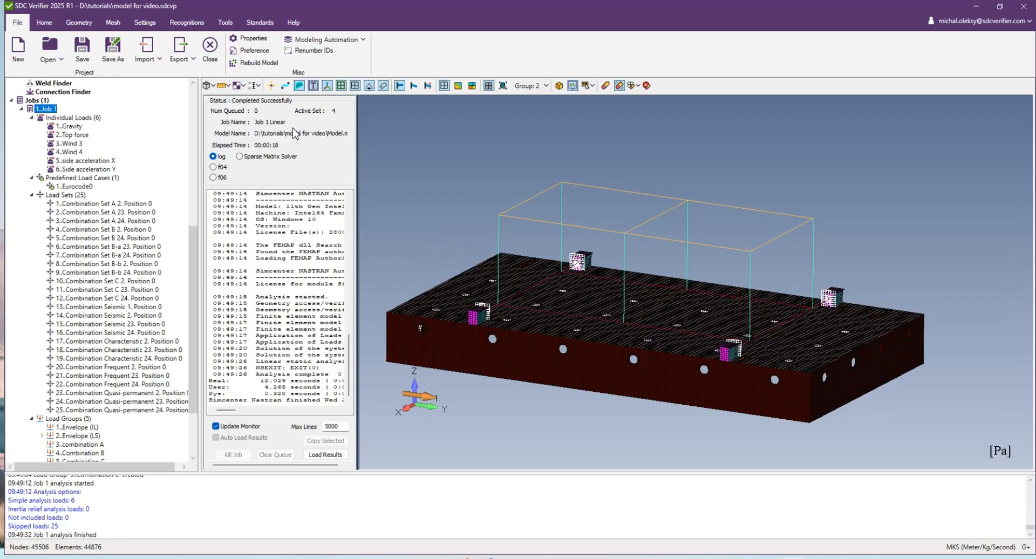
click(573, 86)
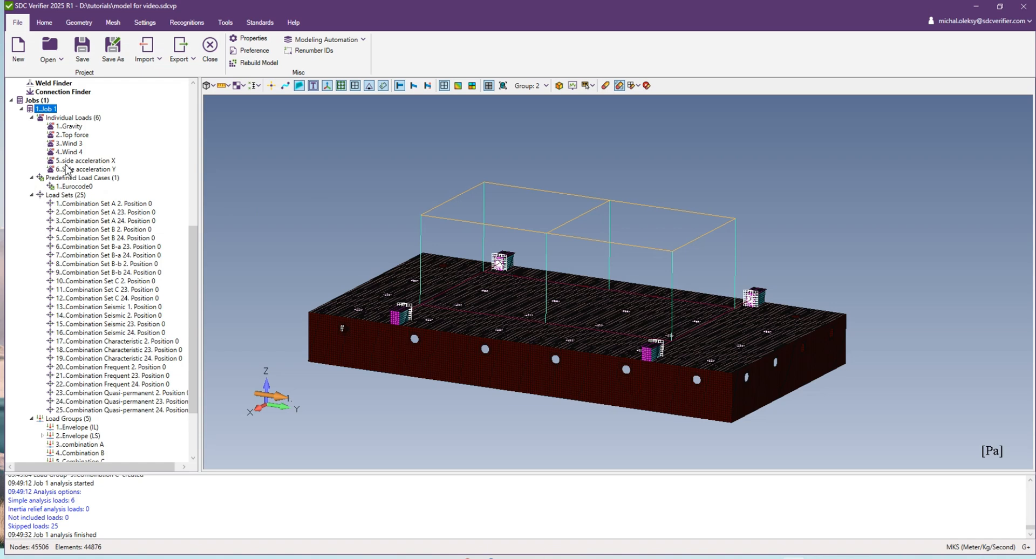
Step: Set up a contour plot of absolute equivalent stress on all entities for load group Envelope (LS) and preview it
scroll(65, 360, down, 2)
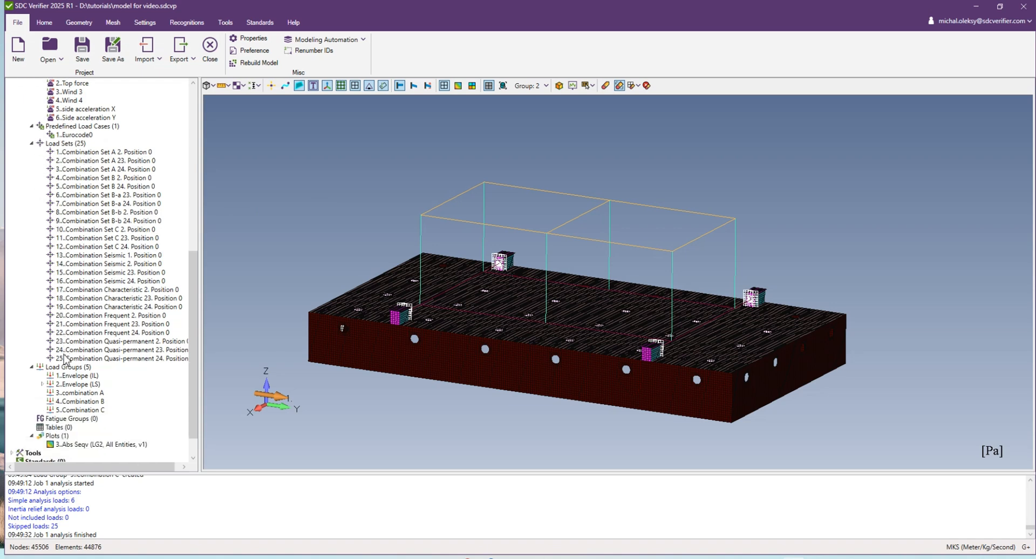
scroll(77, 385, up, 1)
right_click(78, 384)
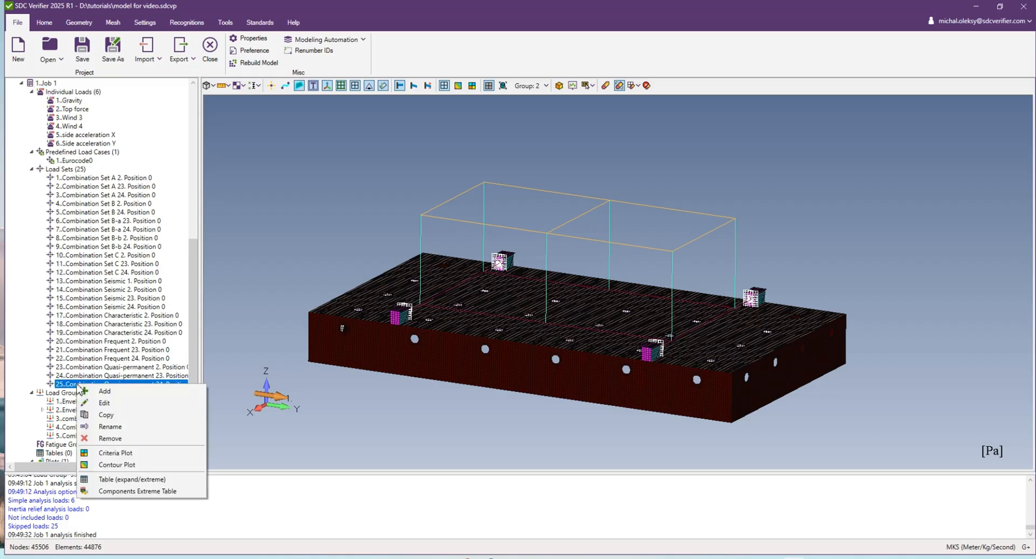
click(79, 412)
scroll(91, 426, down, 1)
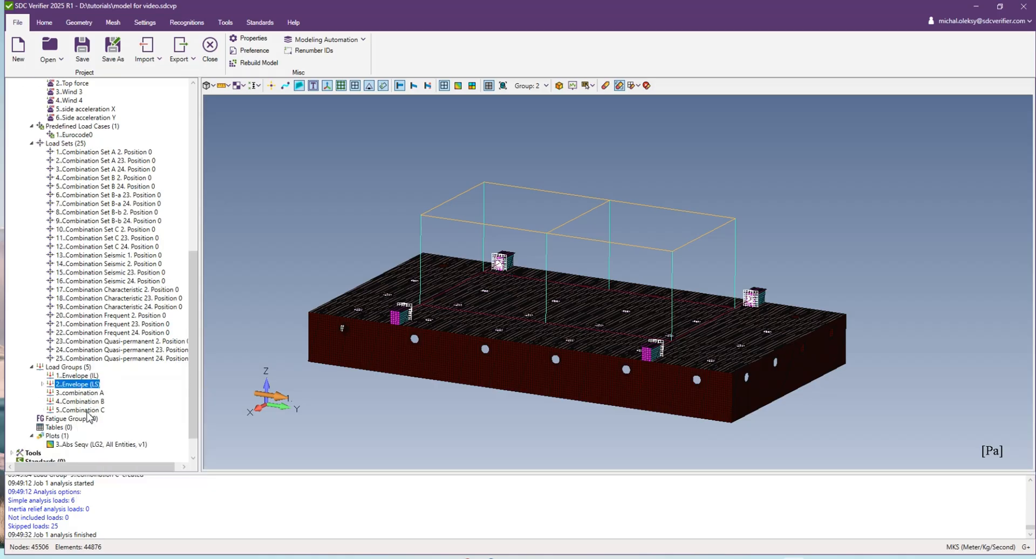
right_click(82, 387)
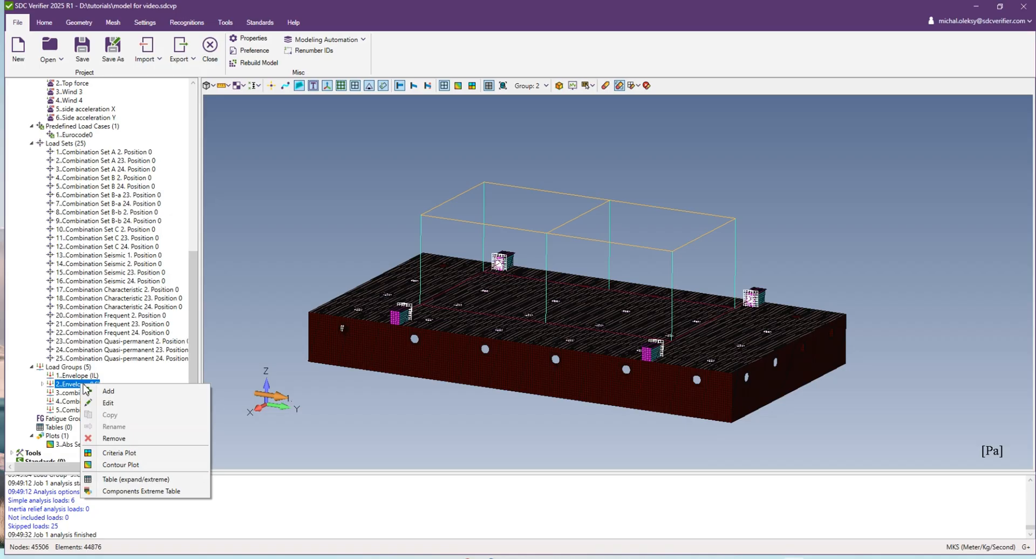
click(132, 467)
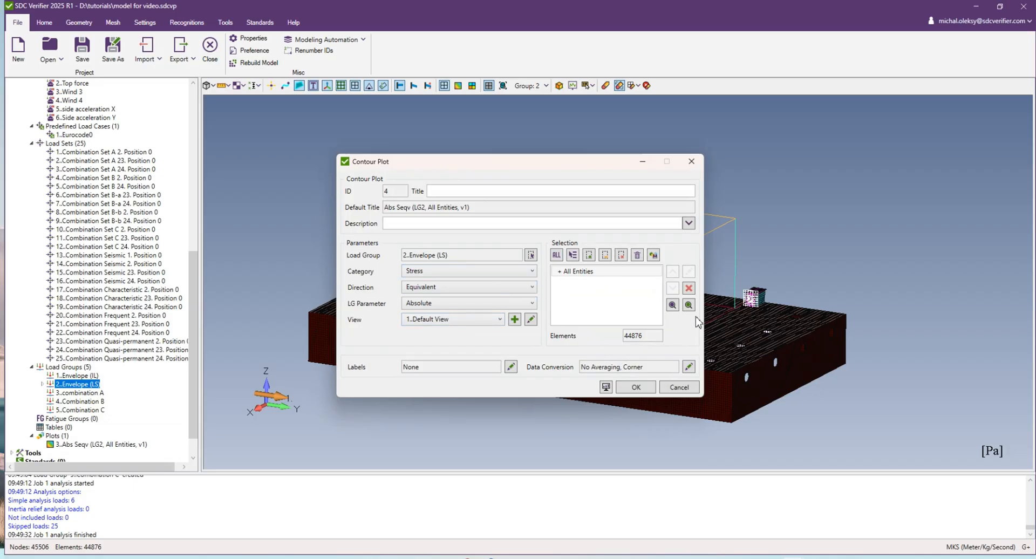
click(607, 387)
click(634, 401)
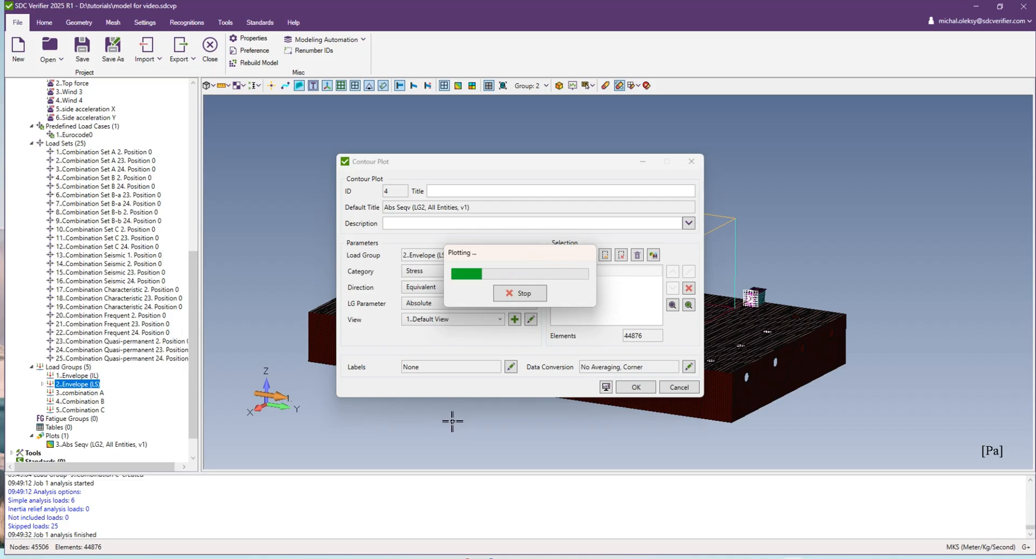
Step: Save the previewed envelope stress plot and turn on the thickness/cross-section display of the elements
scroll(462, 421, up, 5)
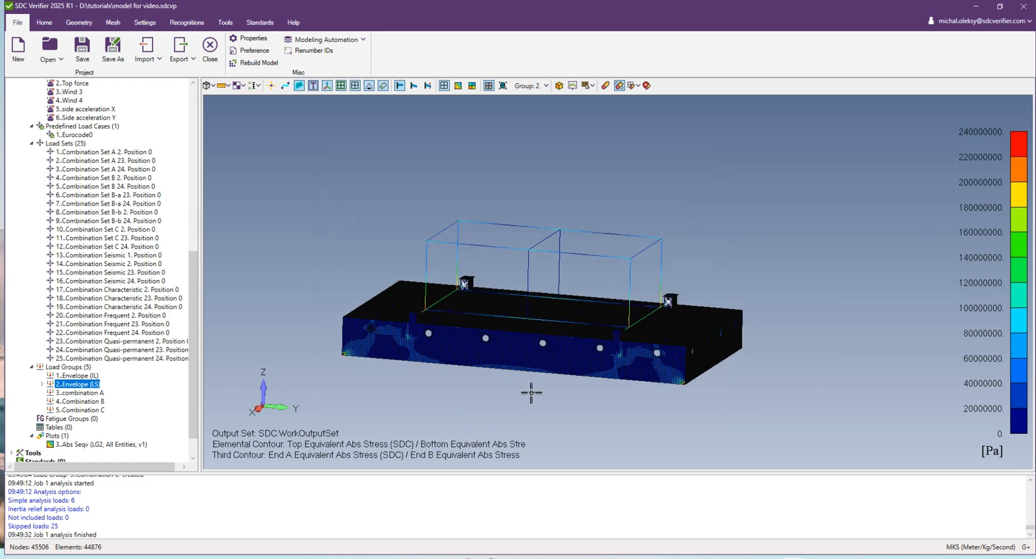
middle_drag(552, 324, 560, 351)
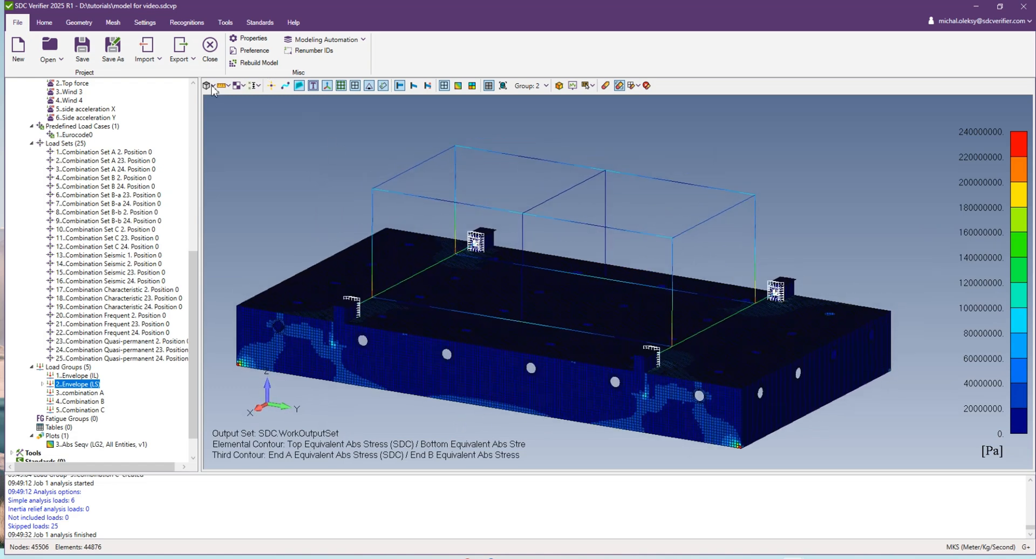
mouse_move(758, 554)
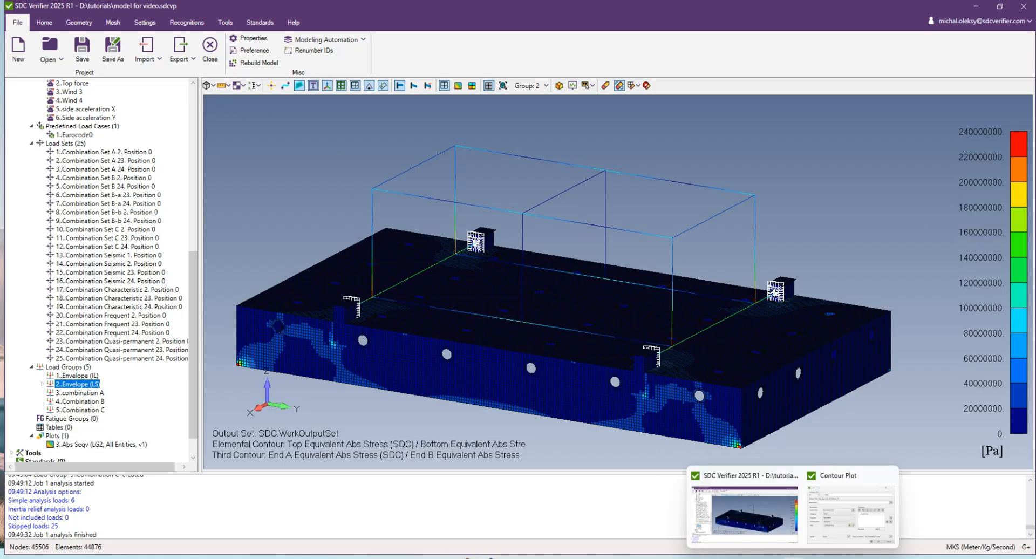
click(847, 522)
click(664, 386)
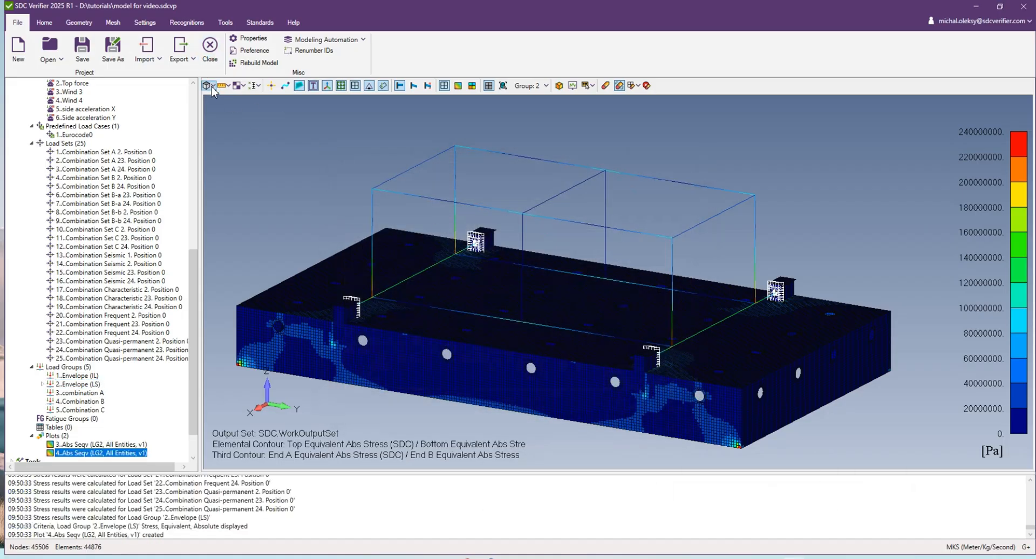
click(209, 85)
click(280, 260)
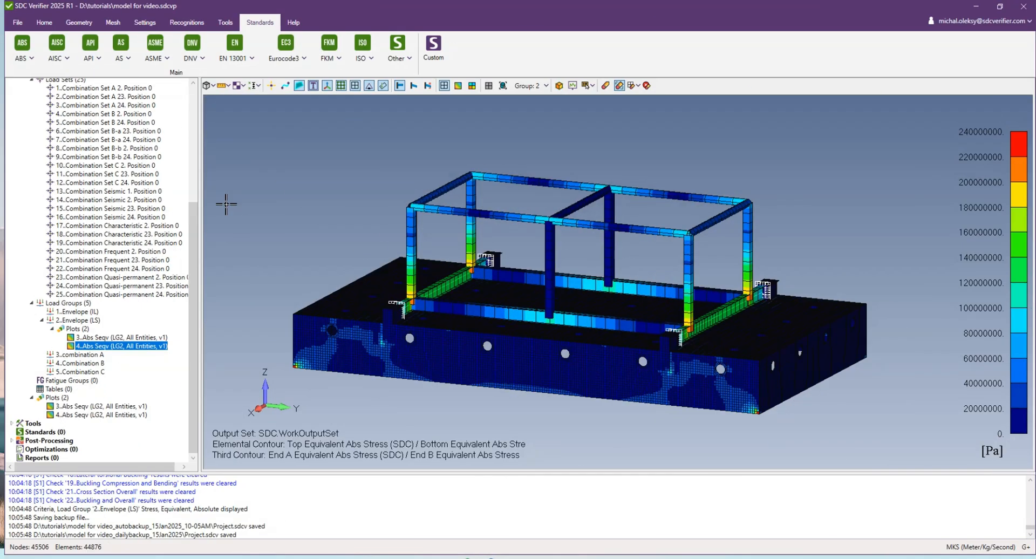
Step: Add the Eurocode3 Members (EN 1993-1-1, 2005) standard, filling its inputs from the standard custom settings
click(295, 63)
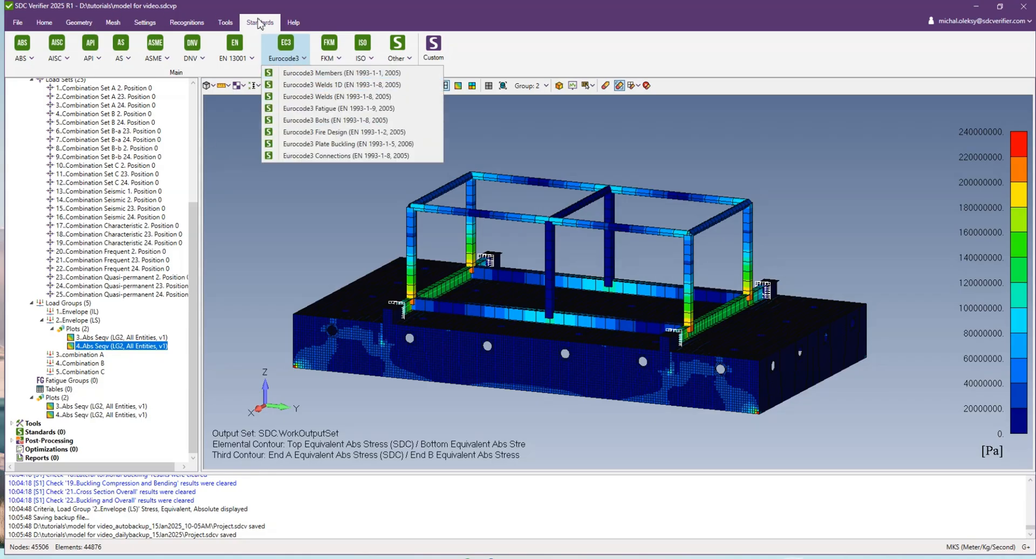
click(333, 76)
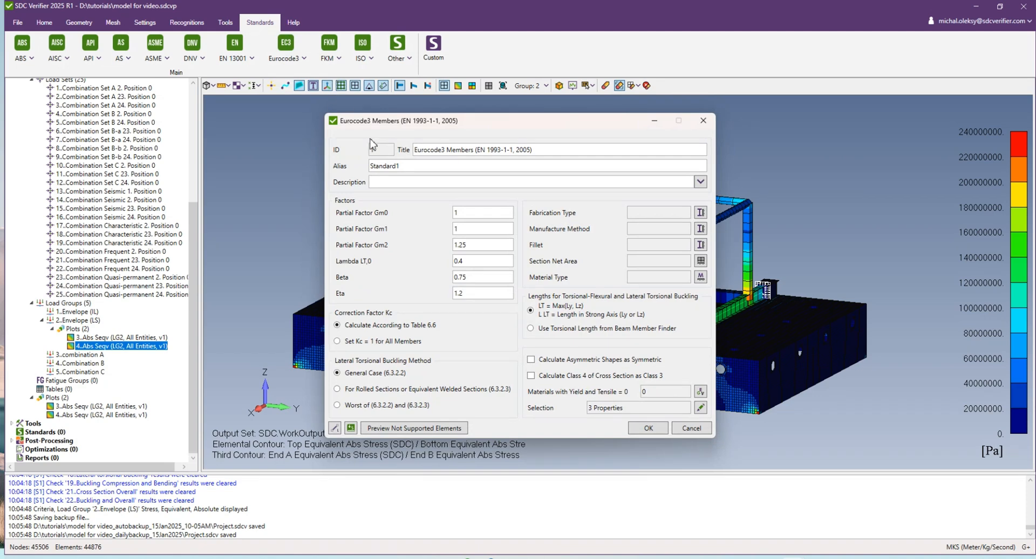
click(350, 428)
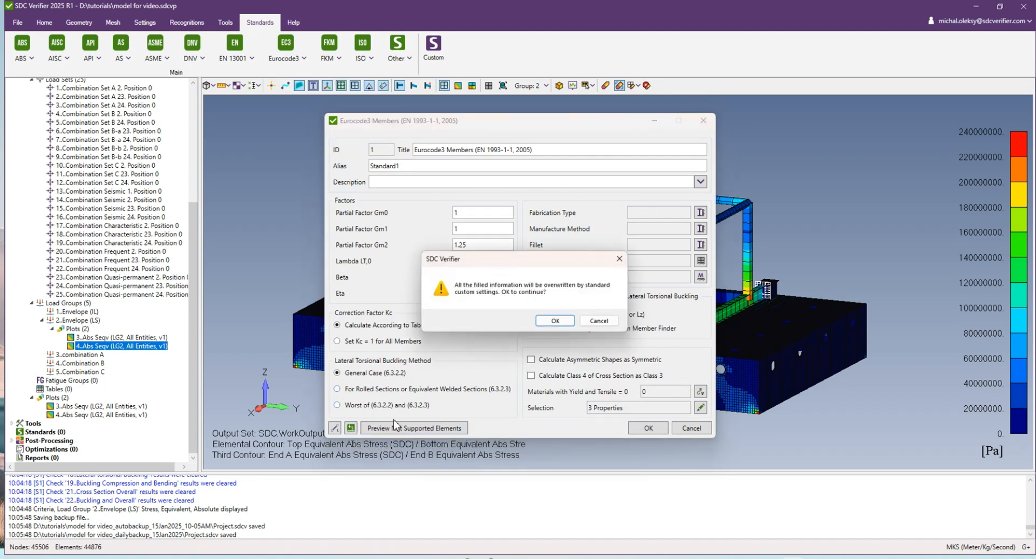
click(554, 326)
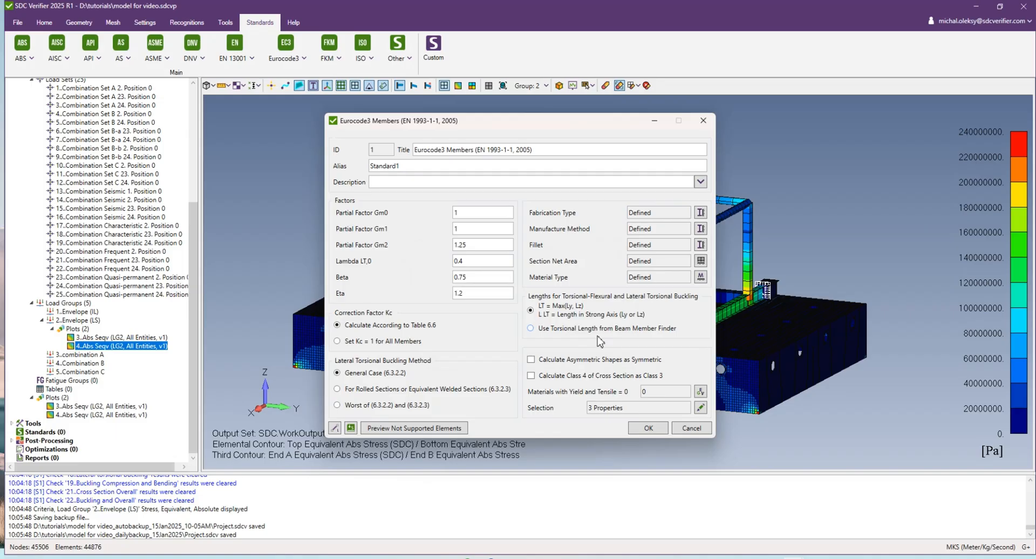
click(648, 428)
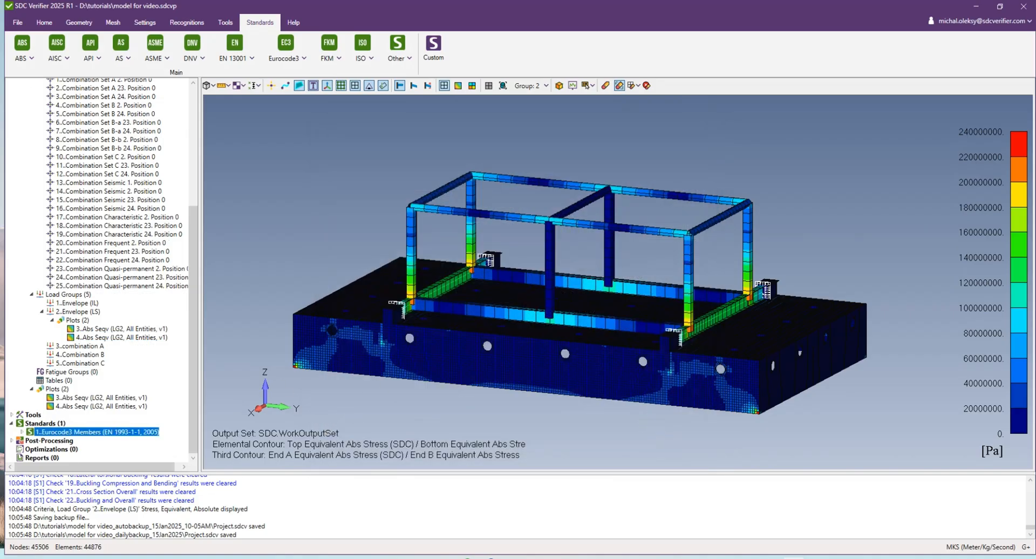
Step: Fill an extreme results table of the Buckling and Overall check for load group Envelope (LS)
click(22, 432)
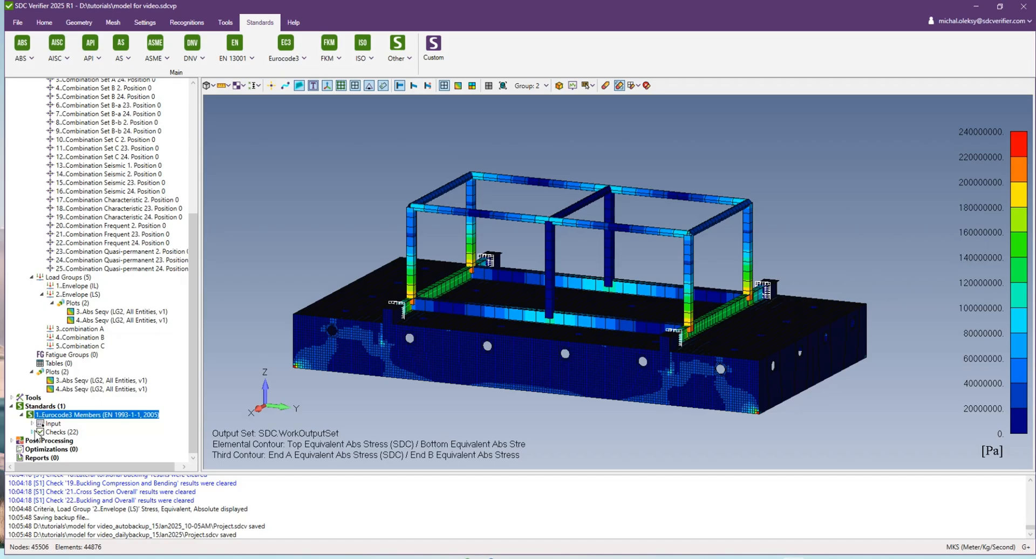
click(33, 432)
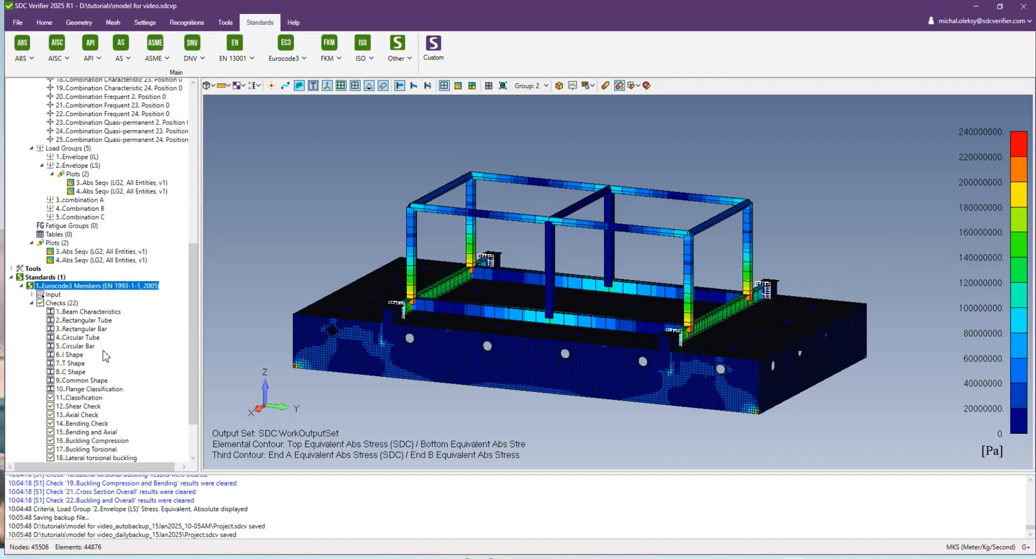
scroll(52, 386, down, 3)
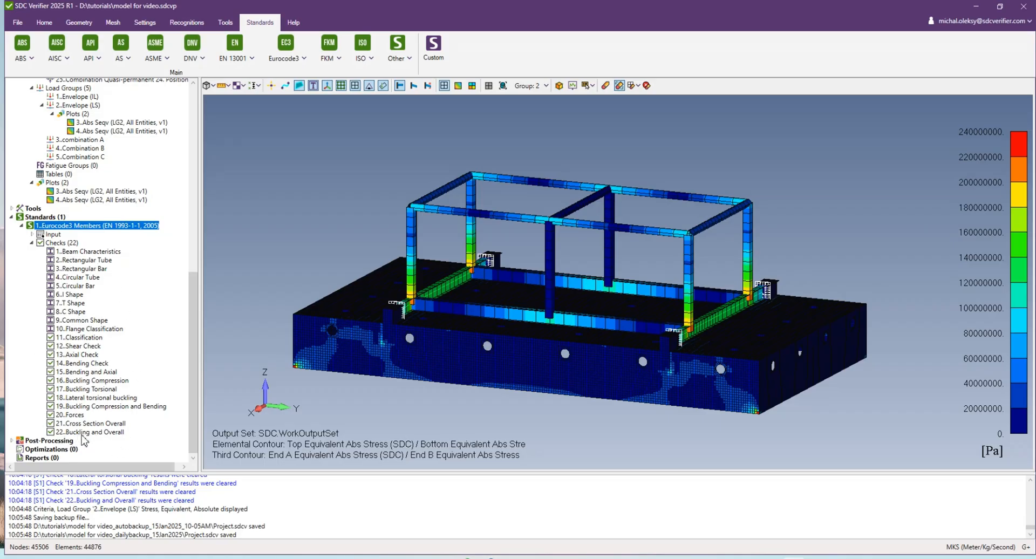
right_click(81, 434)
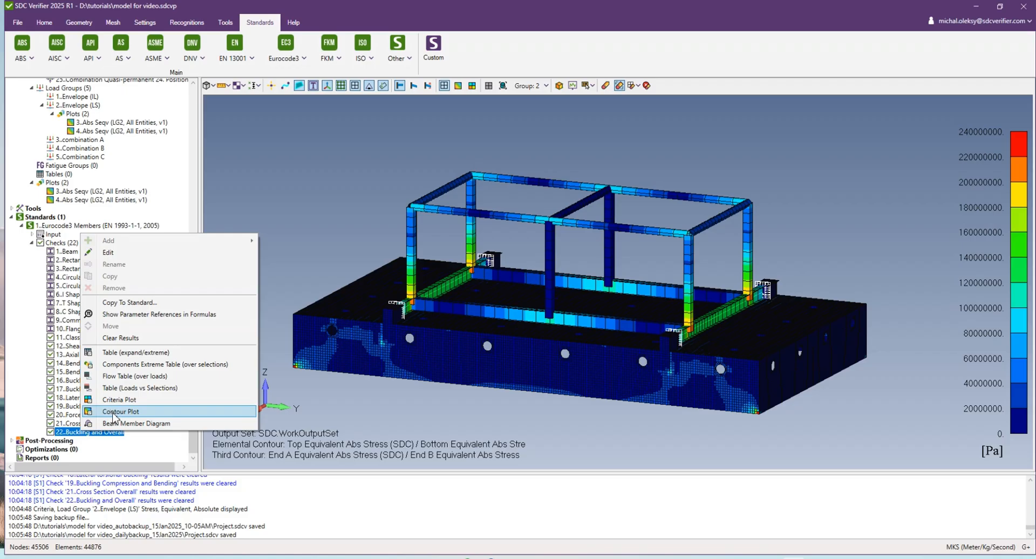
click(123, 354)
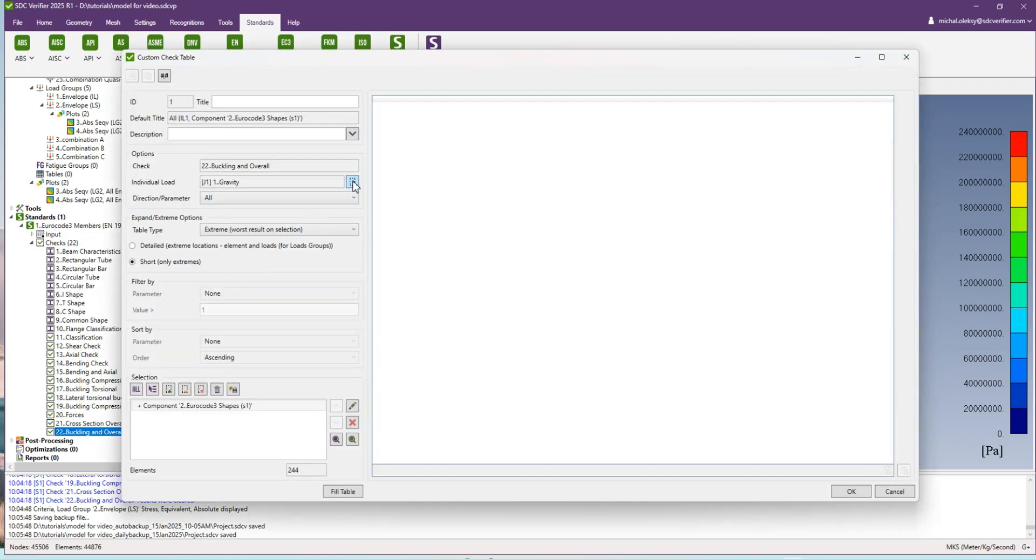
click(353, 182)
click(358, 209)
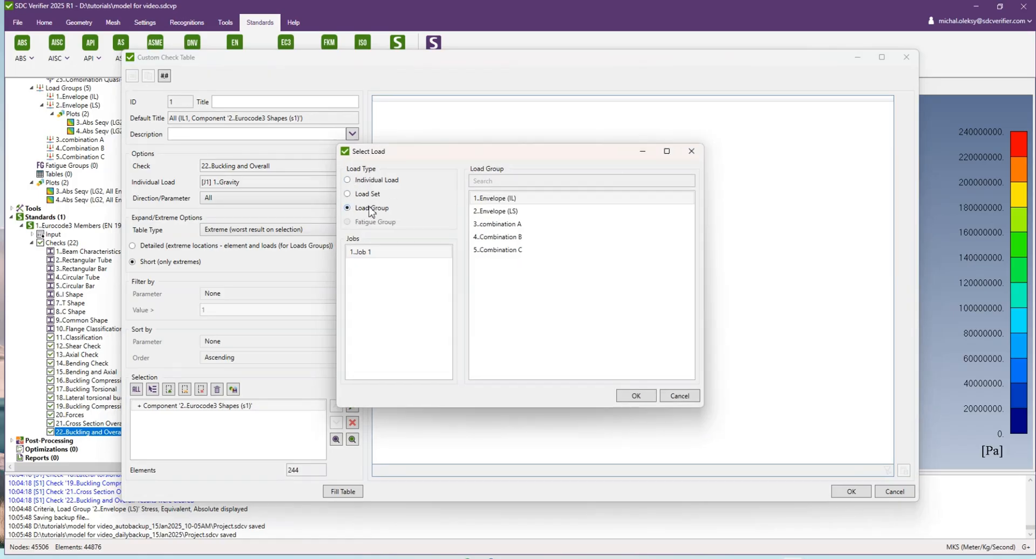
click(501, 215)
click(636, 396)
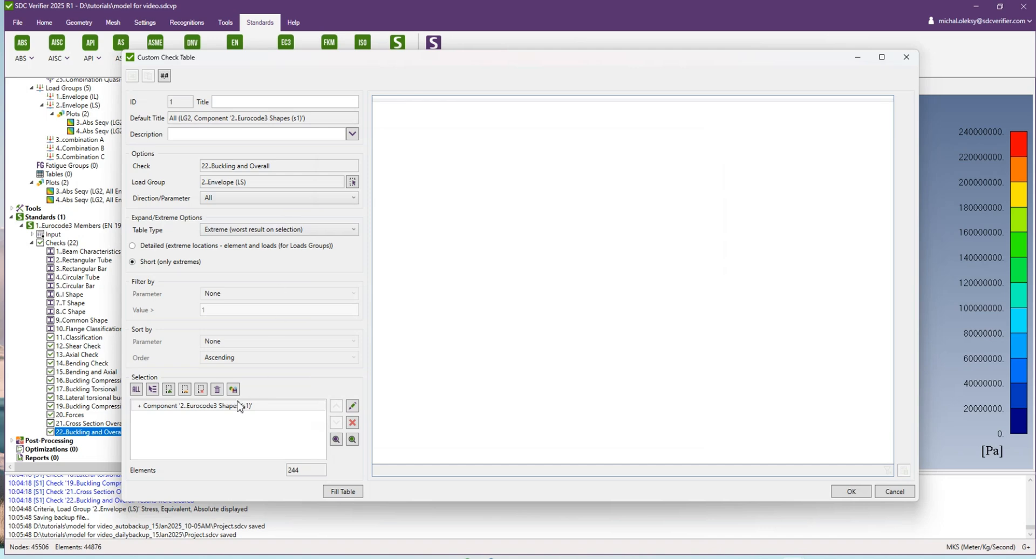
click(343, 492)
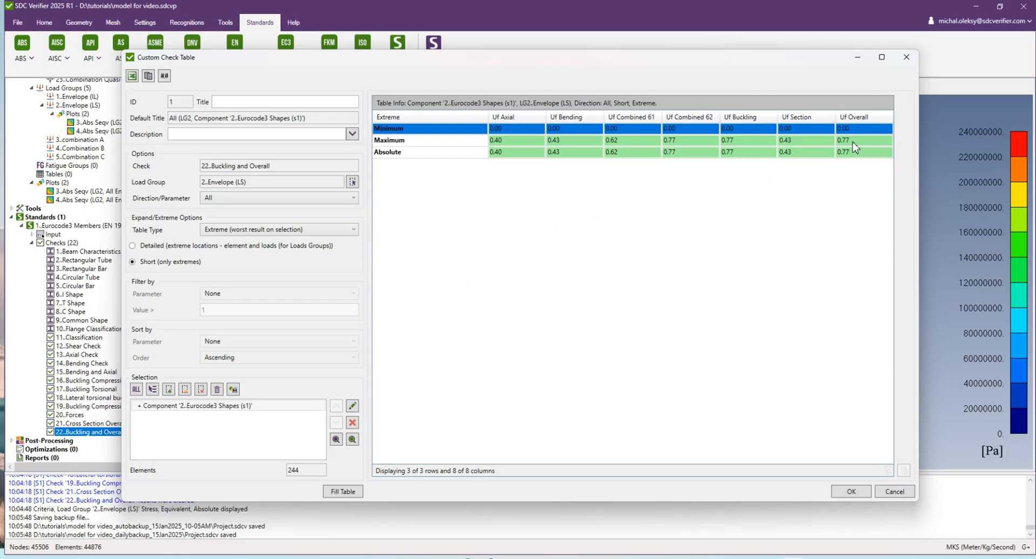
Step: Switch the check table to Expand (results on each node/element), refill it, review the element rows and save the table
click(351, 231)
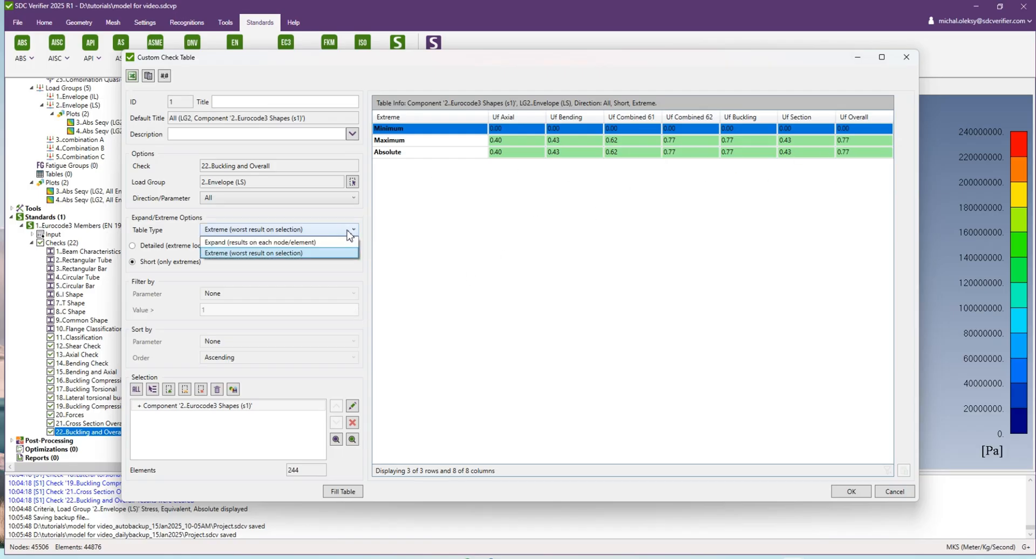
click(309, 244)
click(342, 492)
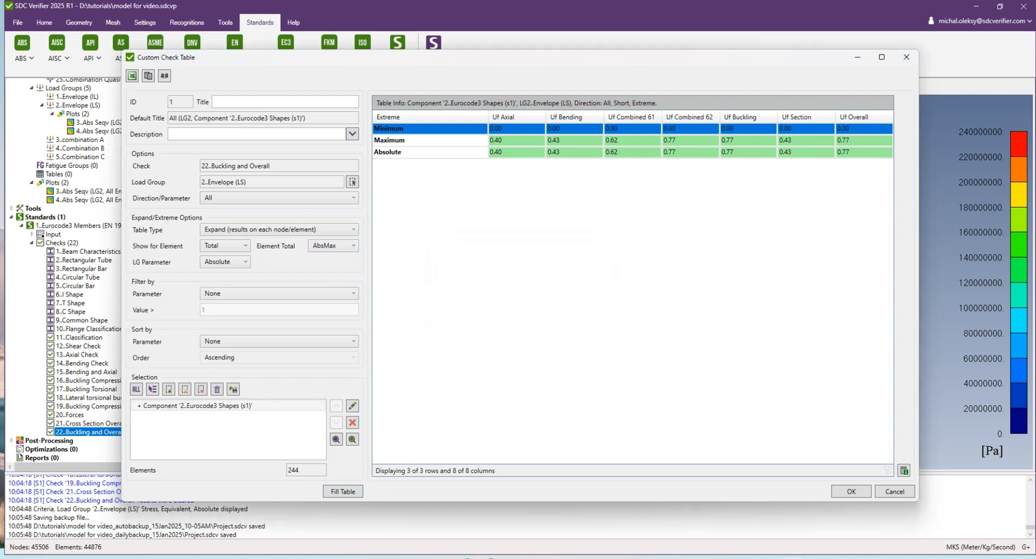
drag(886, 163, 872, 487)
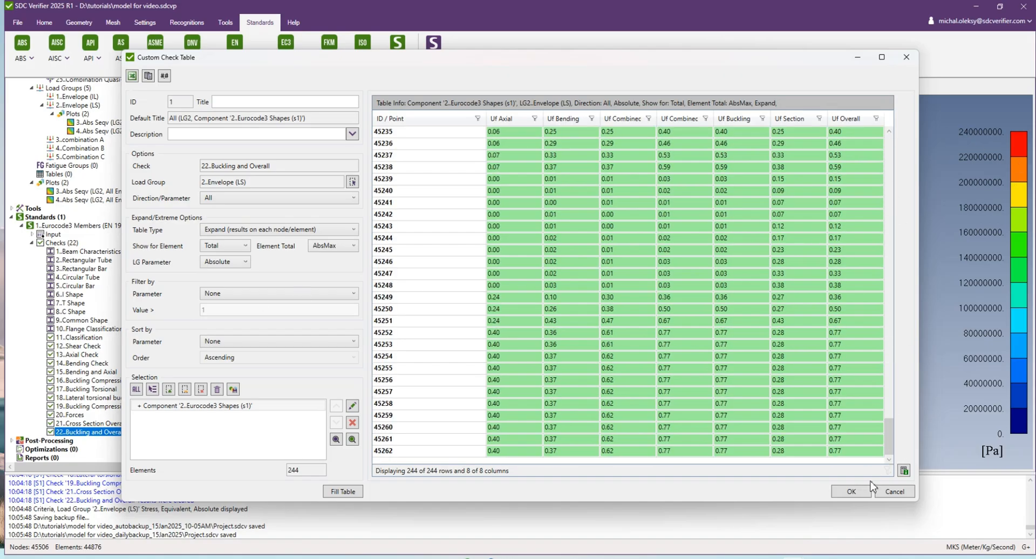
click(861, 494)
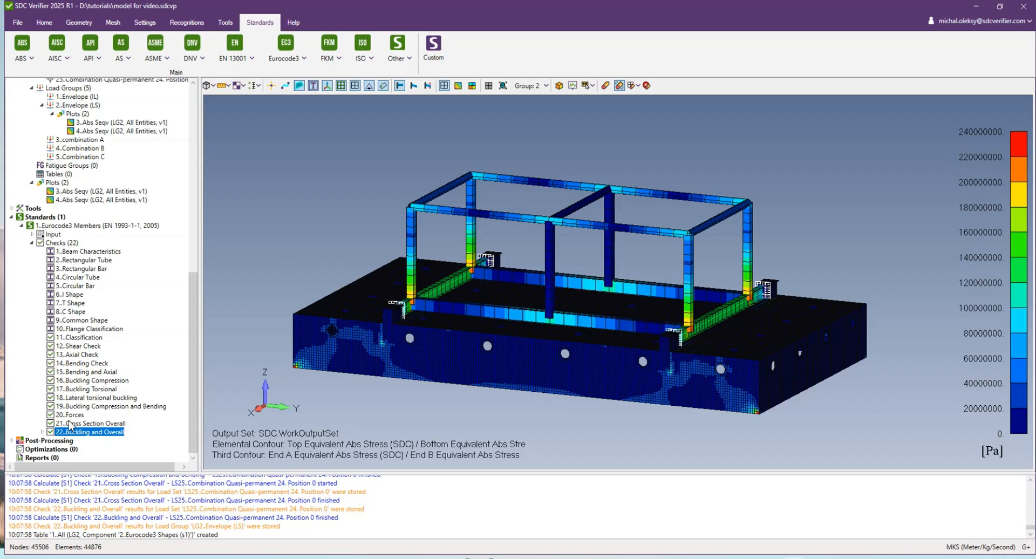
Step: Set up a Buckling and Overall contour plot of absolute Uf Overall for load group Envelope (LS) and preview it
click(43, 432)
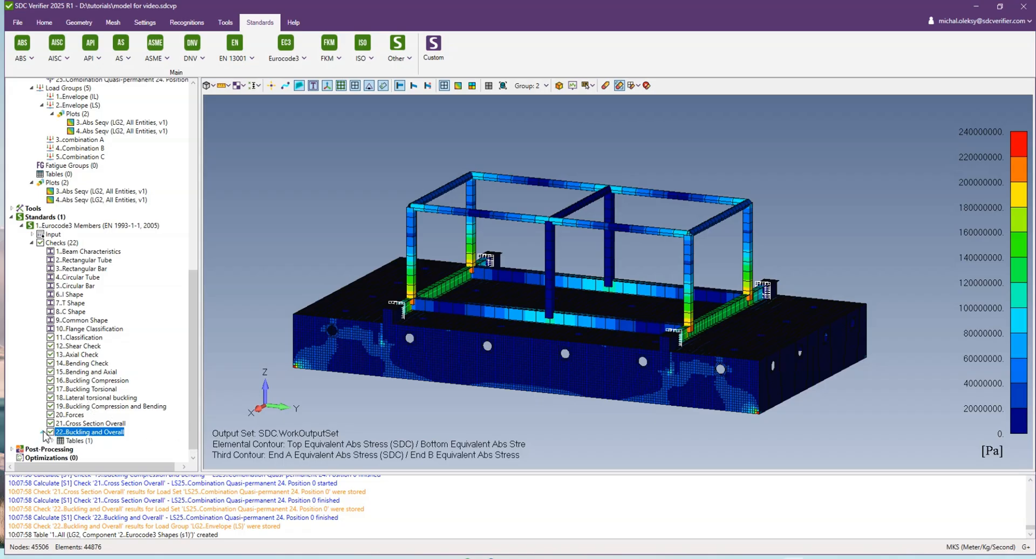
right_click(72, 433)
click(118, 413)
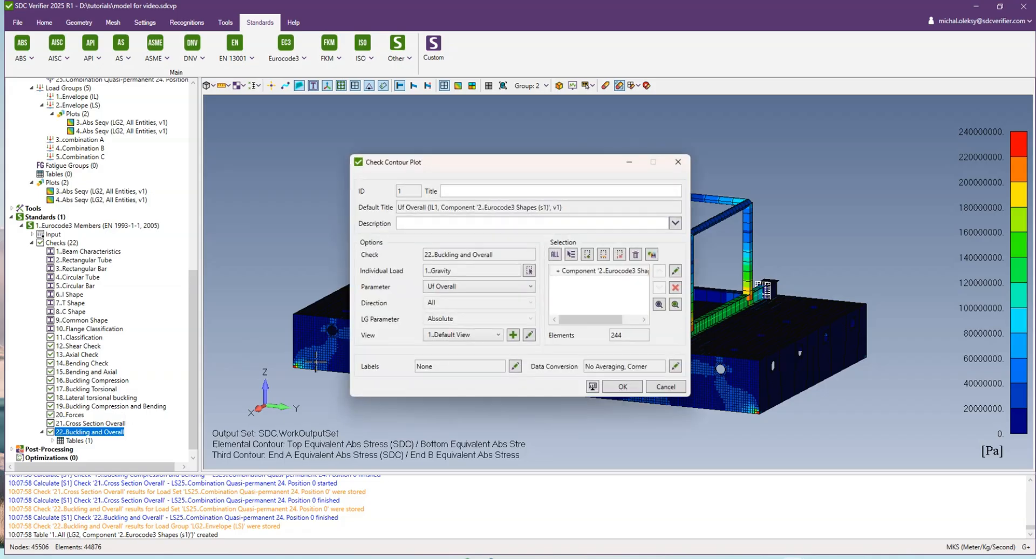
click(529, 270)
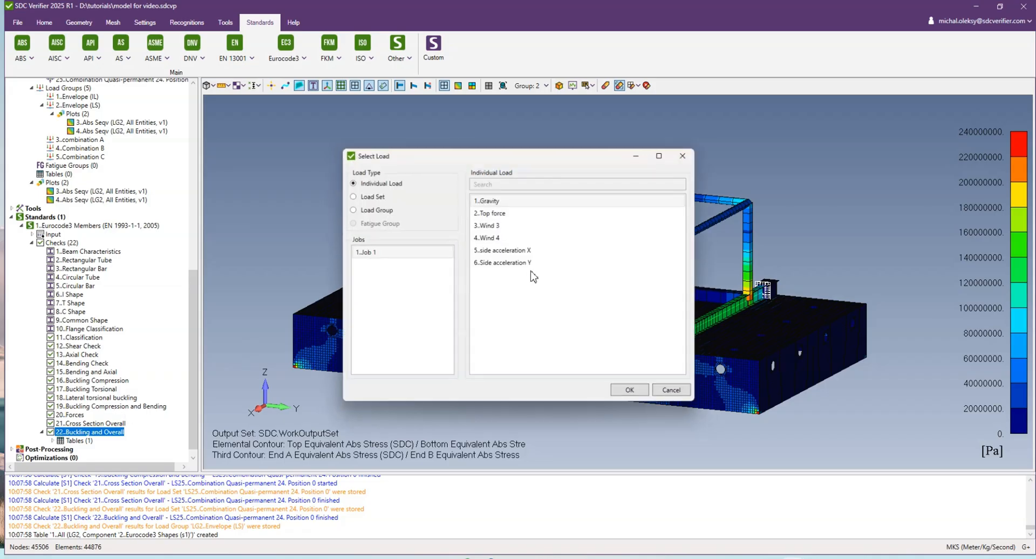
click(361, 210)
click(634, 396)
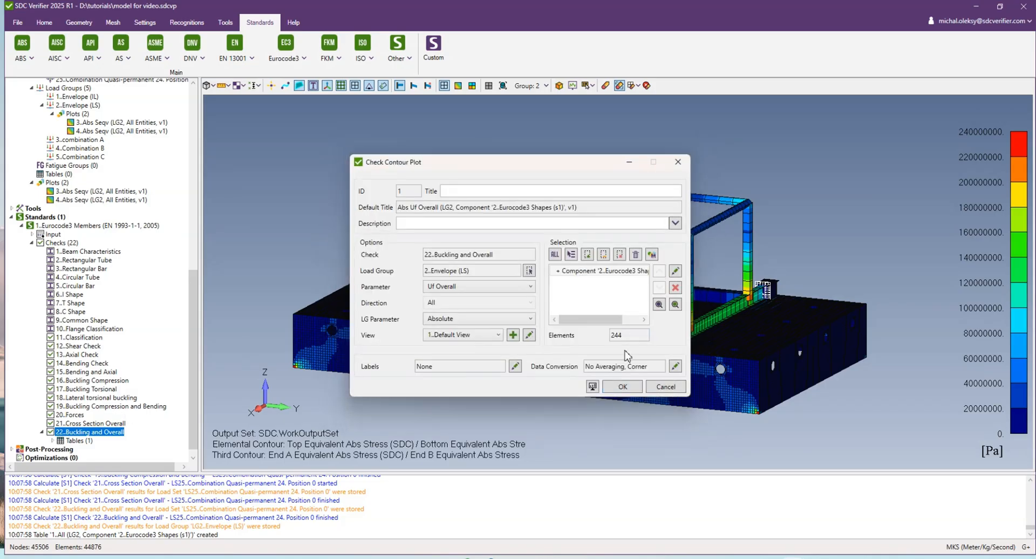
click(593, 387)
click(607, 397)
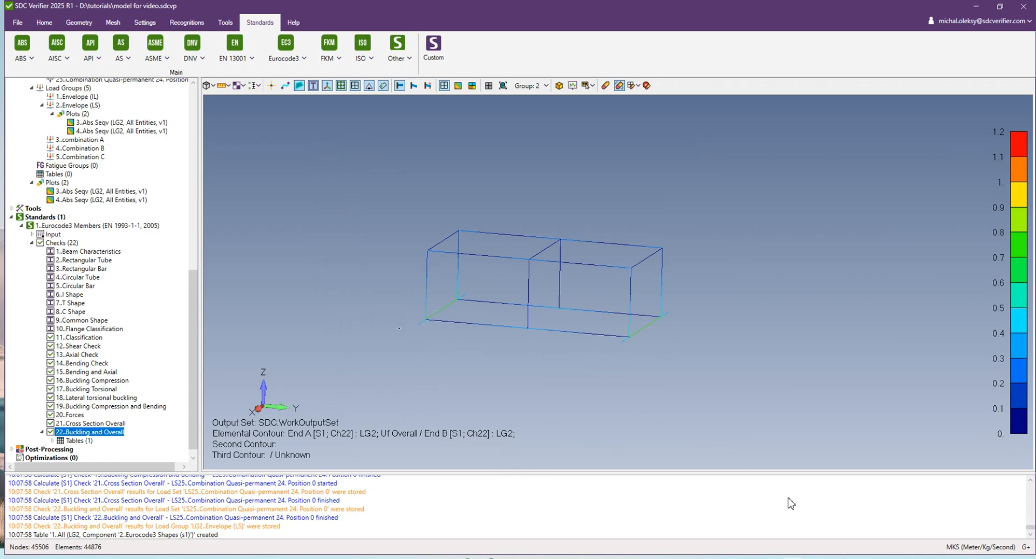
Step: Save the Uf Overall contour plot and display the frame members with their thickness and cross section to inspect utilization
mouse_move(794, 558)
click(855, 524)
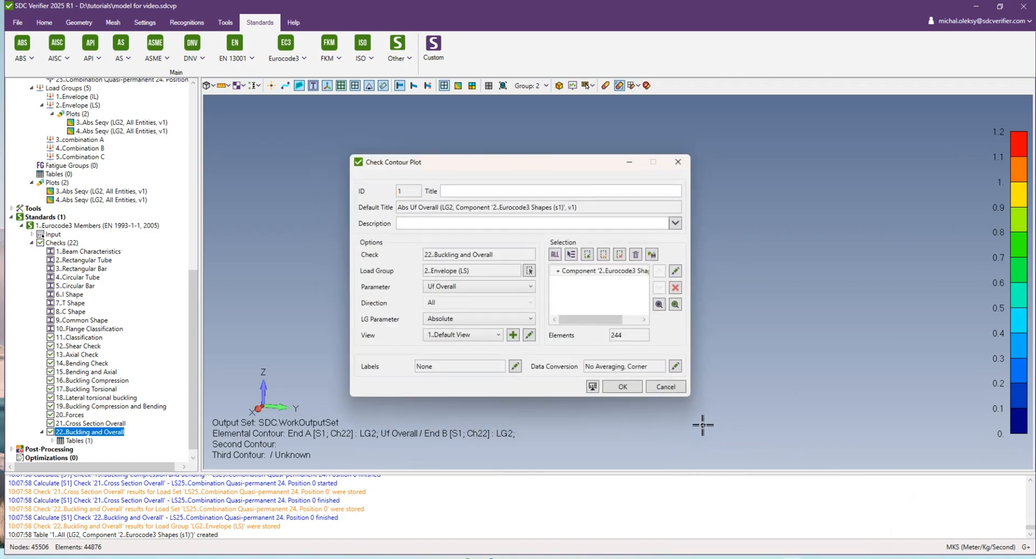
click(635, 386)
click(210, 85)
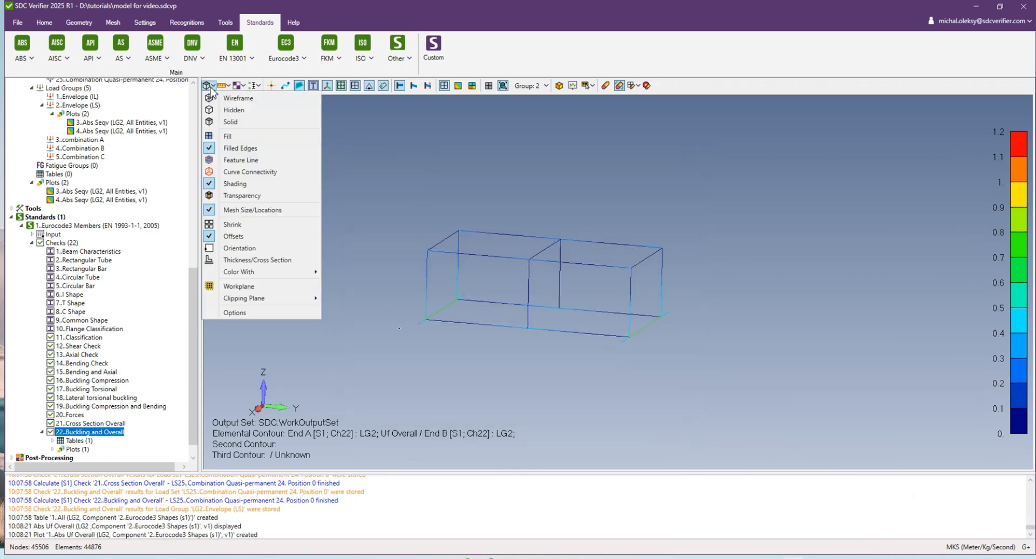
click(244, 260)
scroll(393, 304, up, 5)
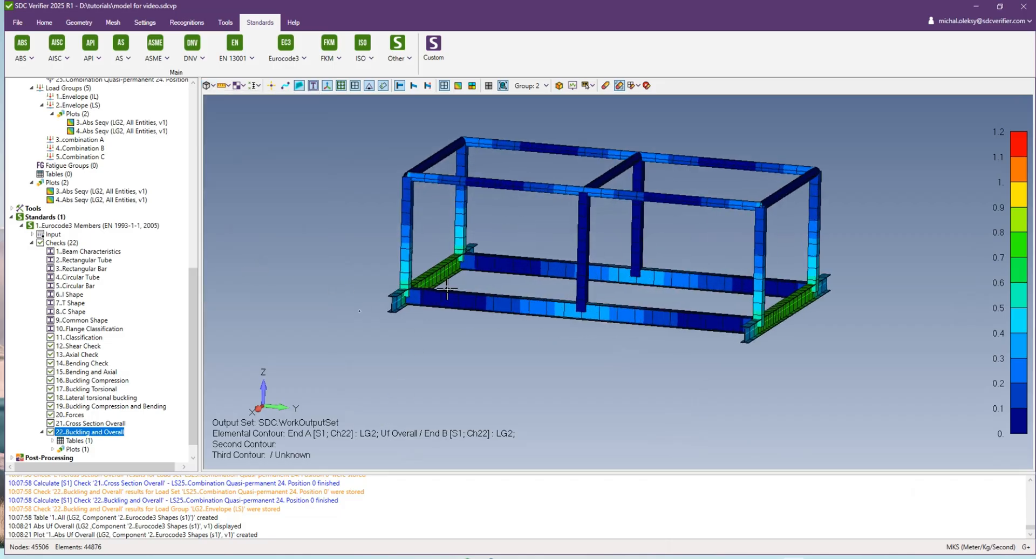
middle_drag(390, 297, 333, 313)
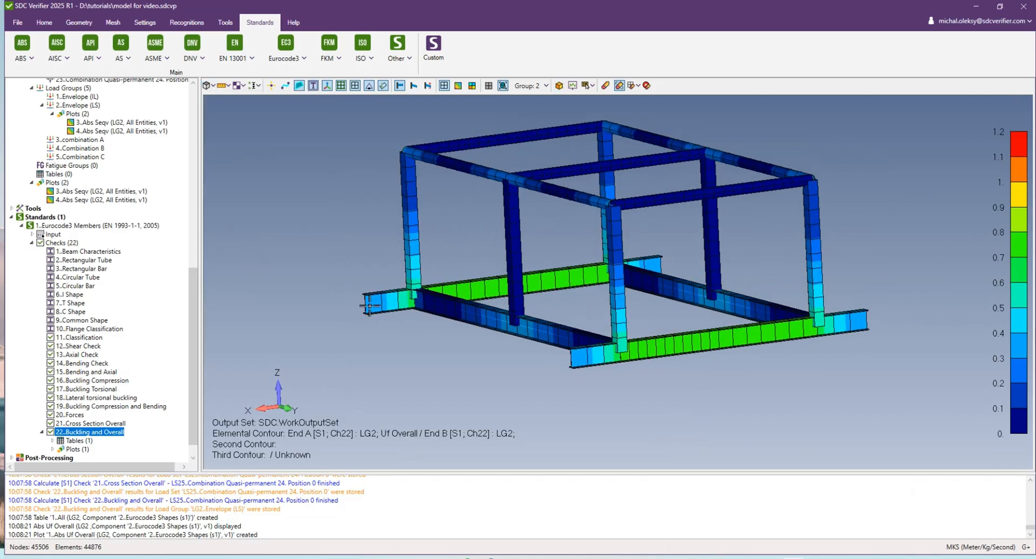
middle_drag(571, 294, 518, 264)
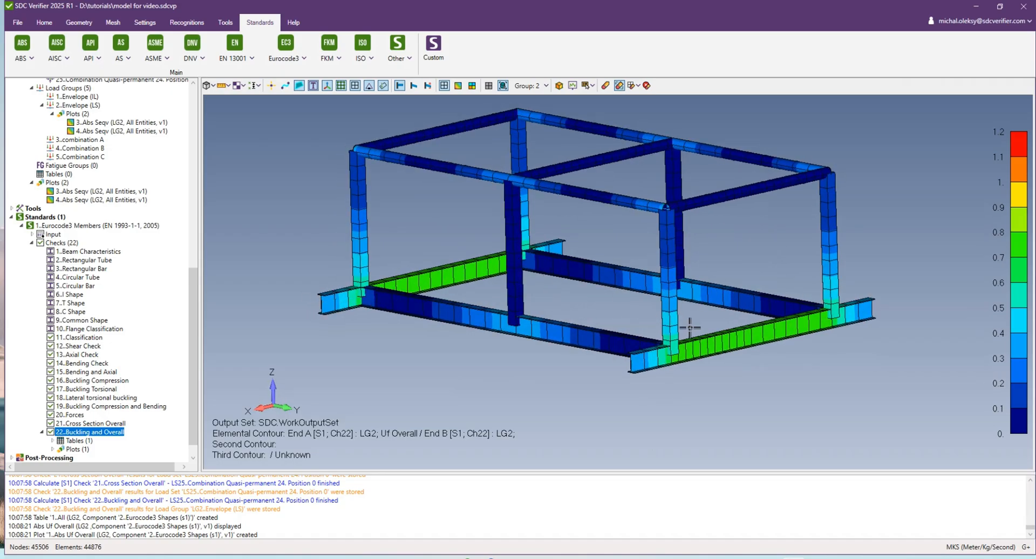
middle_drag(568, 352, 575, 323)
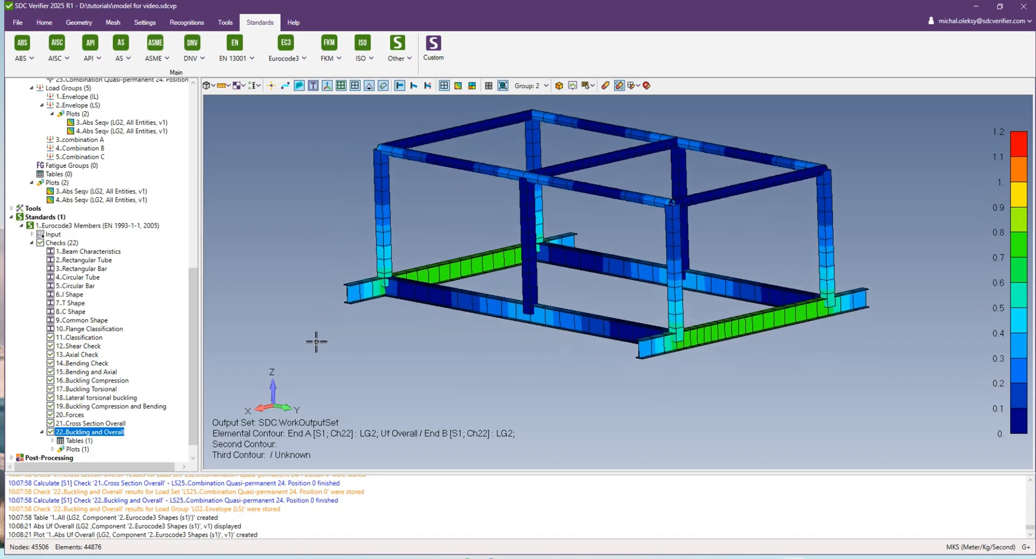
Step: Create a new optimization titled Optimization 1 and start a beam rule in it
drag(194, 326, 194, 337)
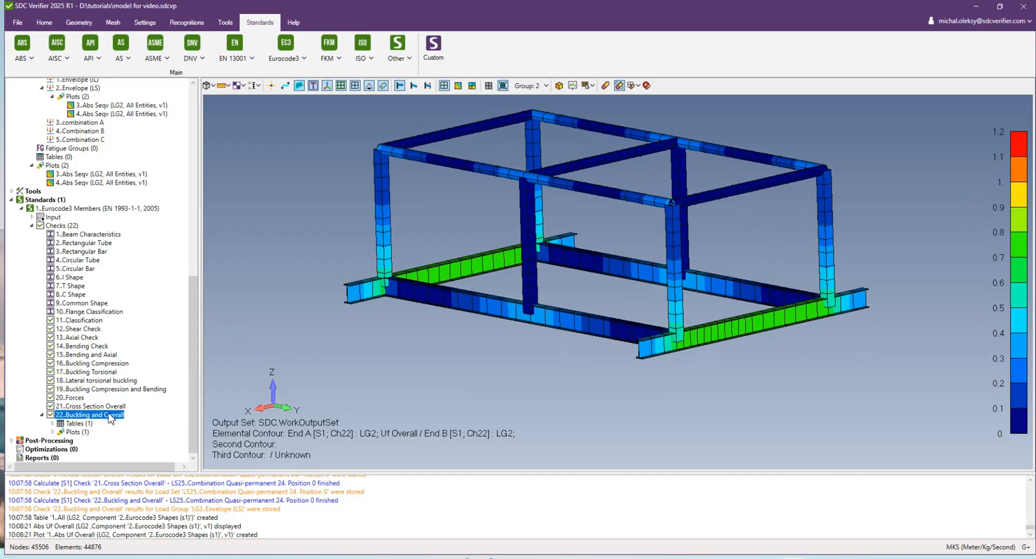
click(57, 450)
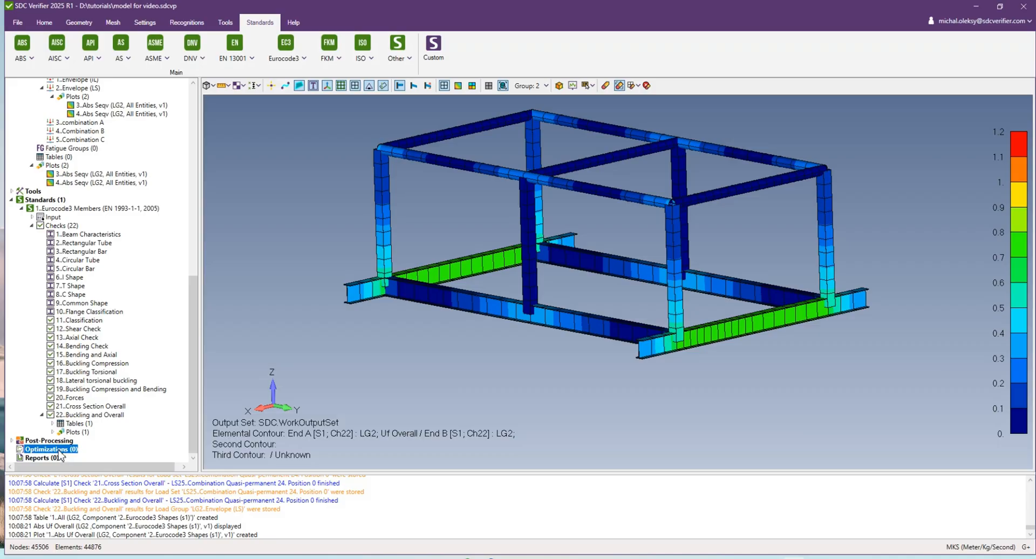
right_click(58, 451)
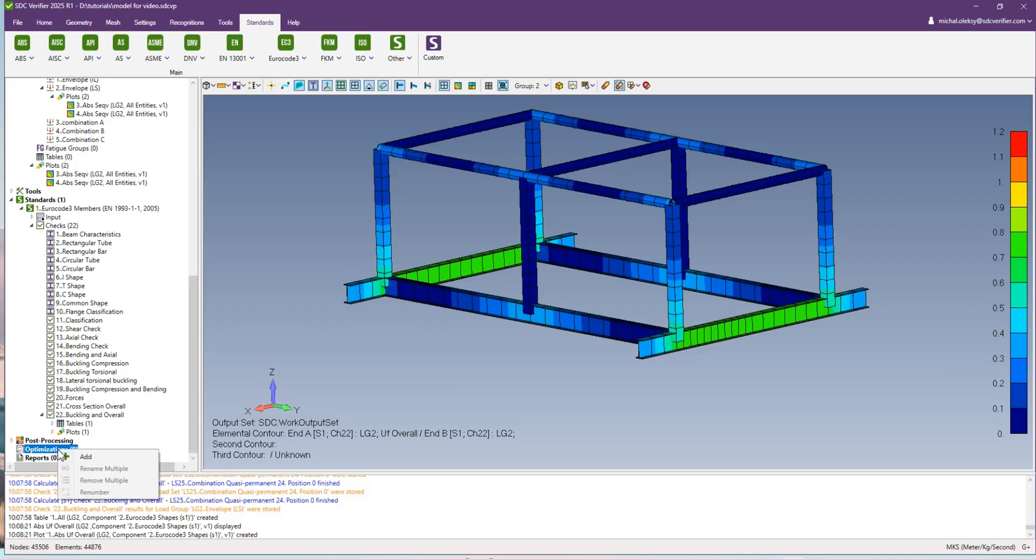
click(87, 459)
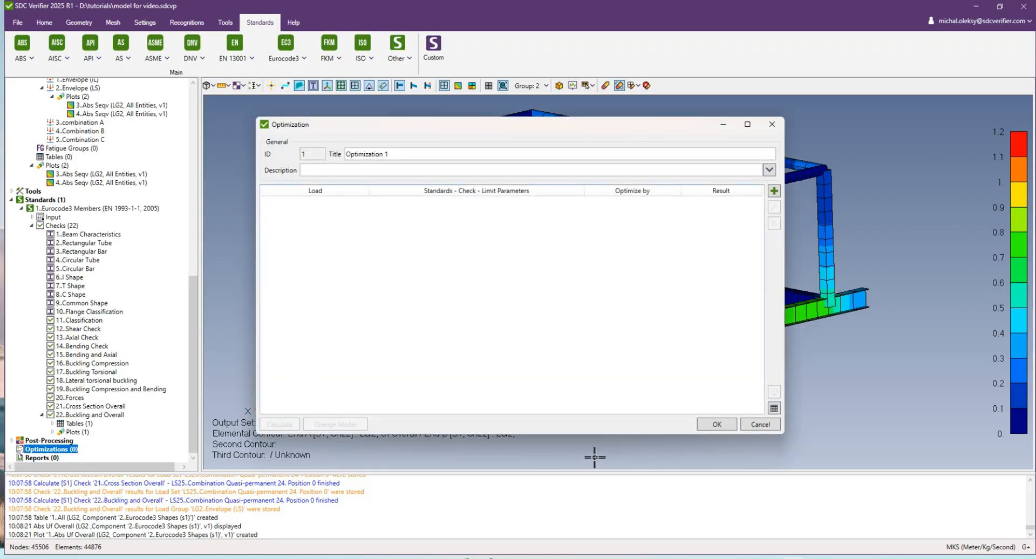
click(774, 193)
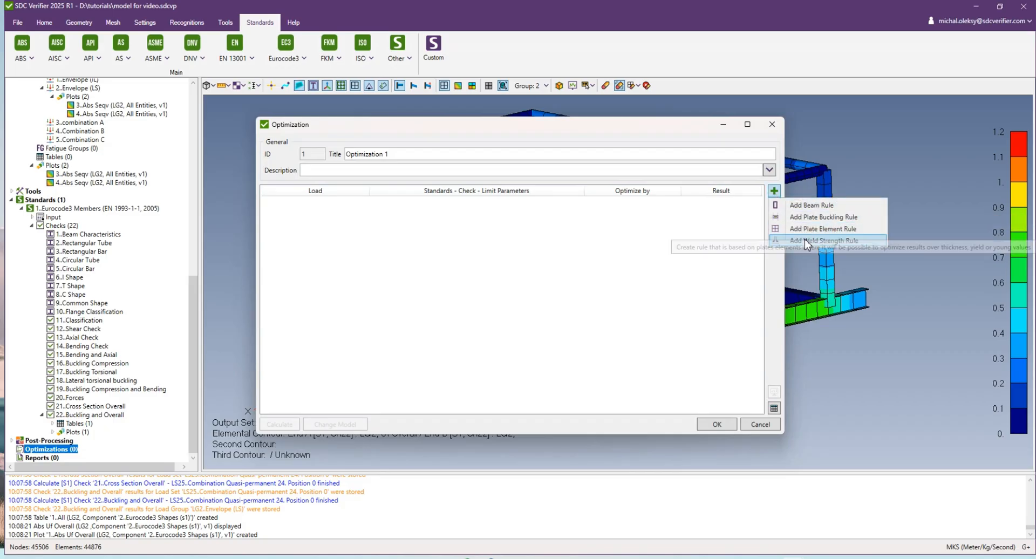
click(826, 208)
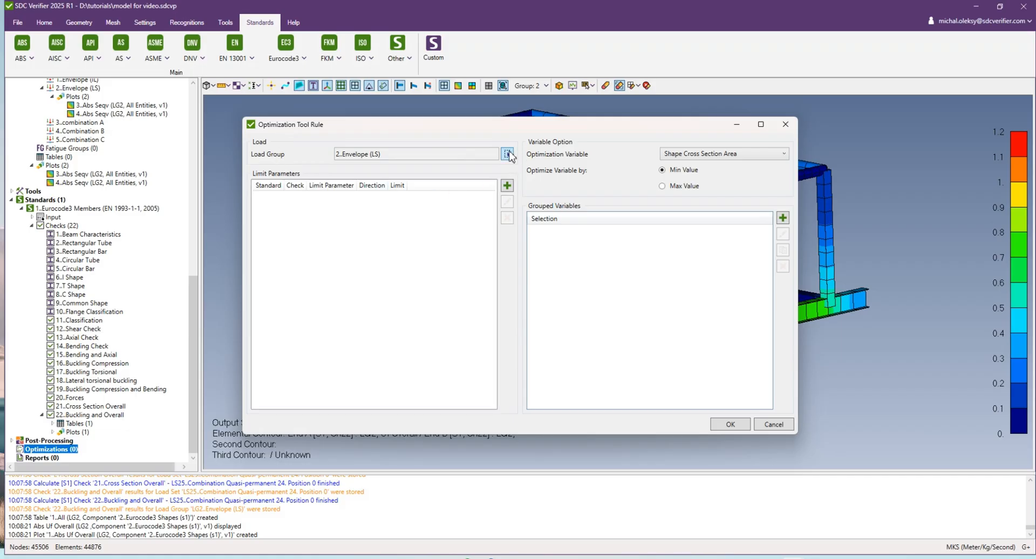
Step: Add Uf Overall of the Eurocode3 Buckling and Overall check as the rule's limit parameter, limited between 0.8 and 0.99
click(507, 185)
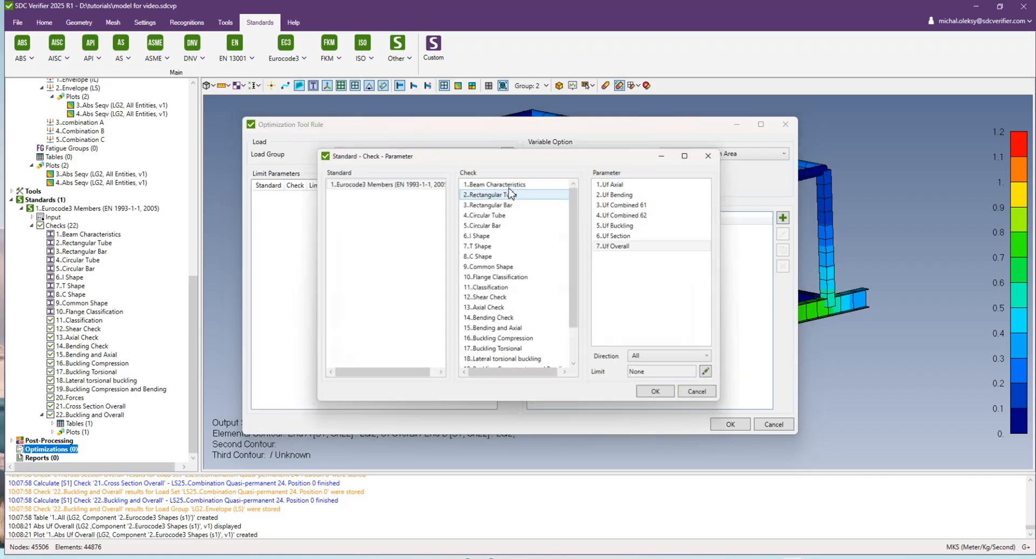
scroll(512, 351, down, 2)
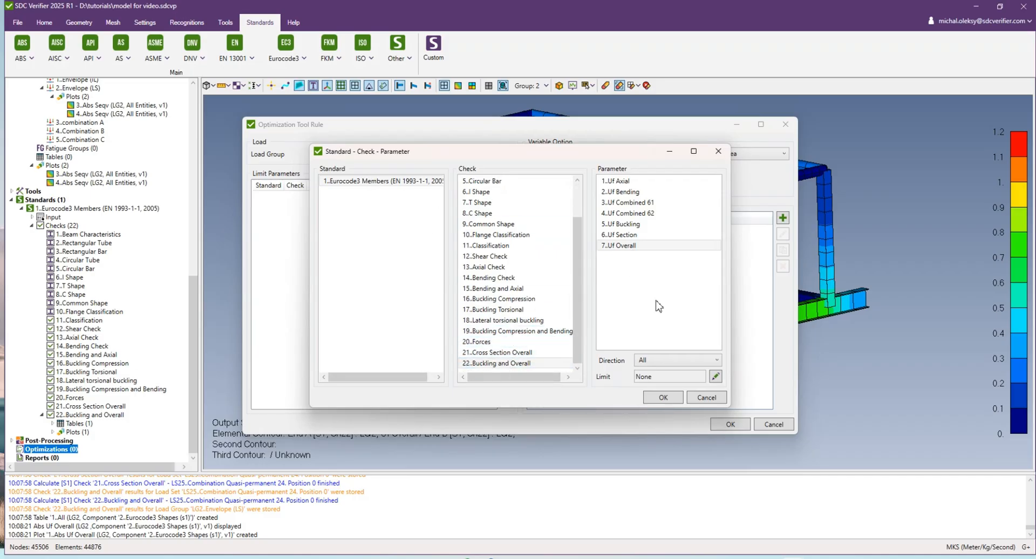
click(717, 377)
click(539, 251)
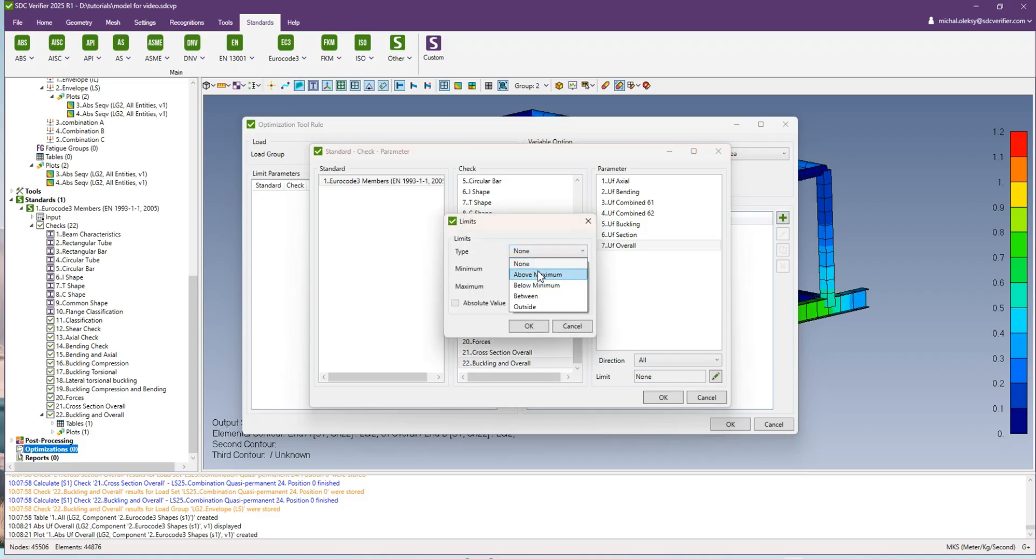
click(537, 296)
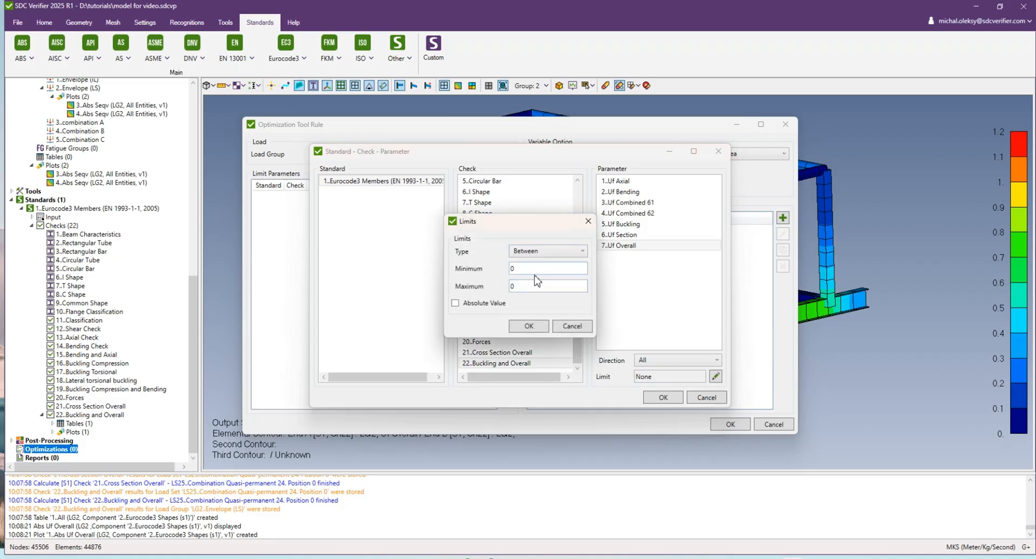
key(BackSpace)
double_click(524, 287)
click(524, 270)
click(529, 327)
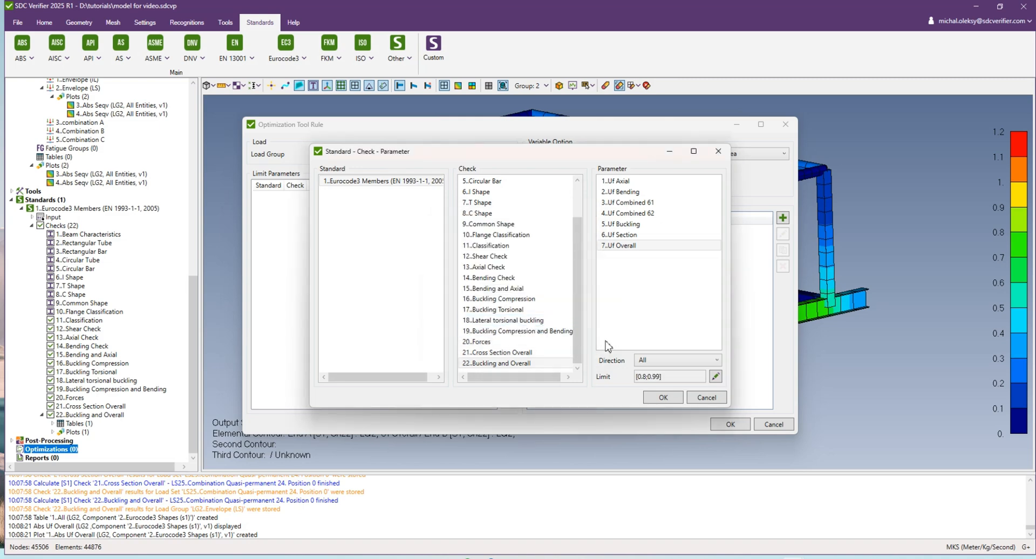
click(665, 399)
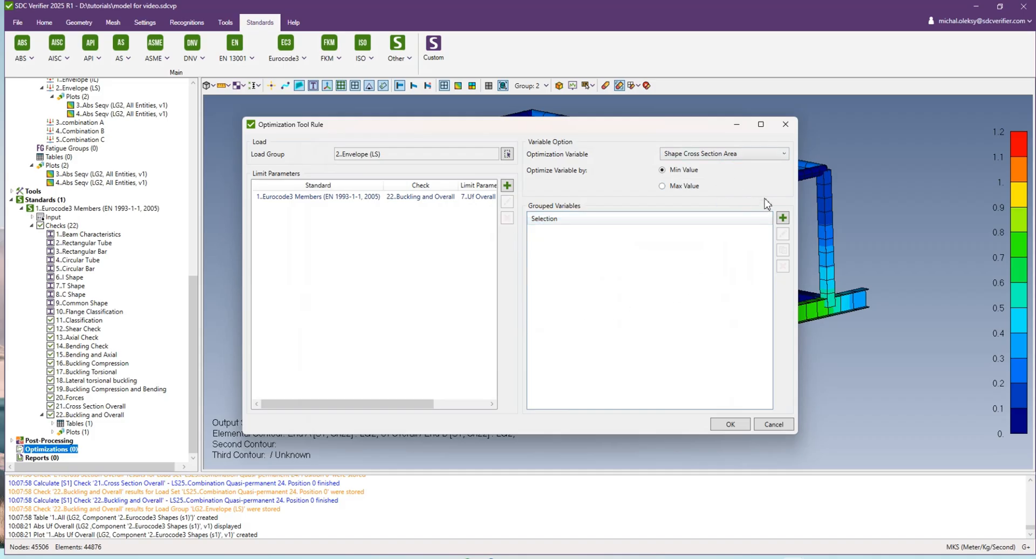
Step: Keep Shape Cross Section Area as the optimization variable and add the beams with property IPE270 as a grouped-variable selection
click(744, 153)
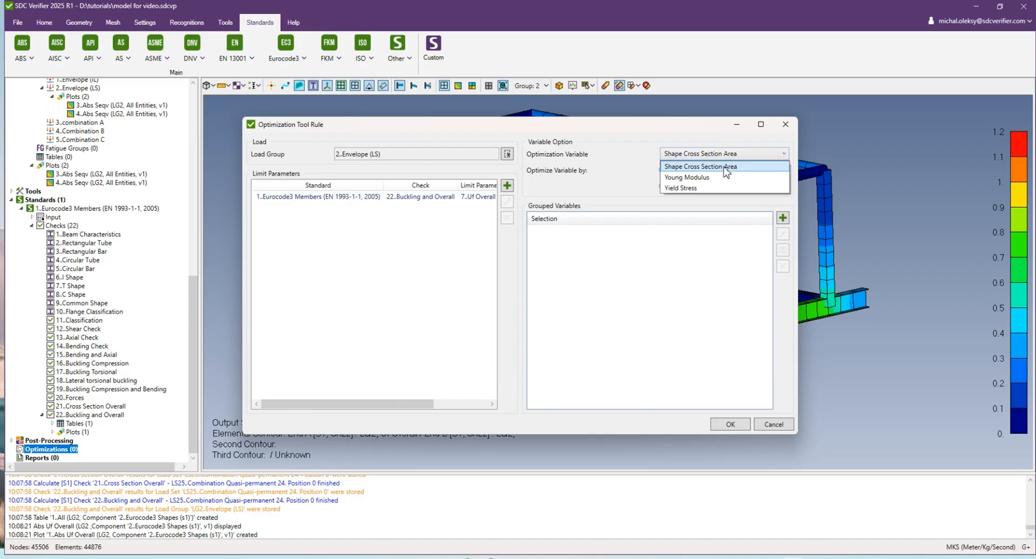
click(755, 158)
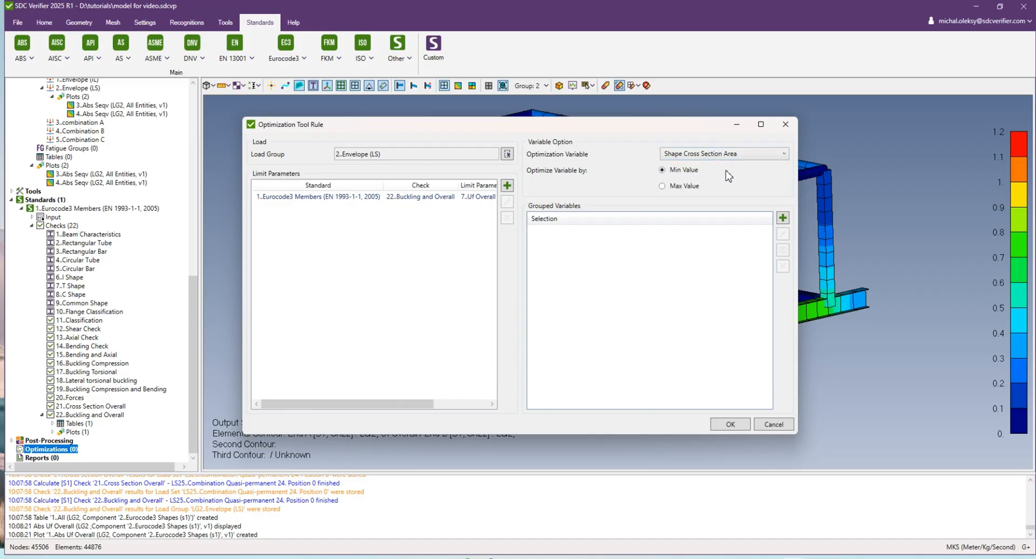
click(667, 187)
click(783, 217)
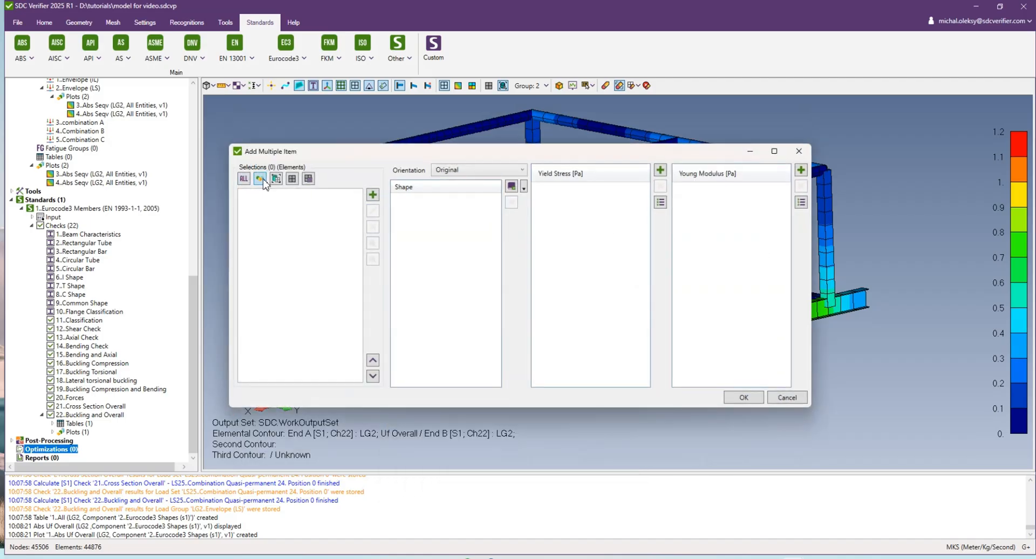
click(372, 194)
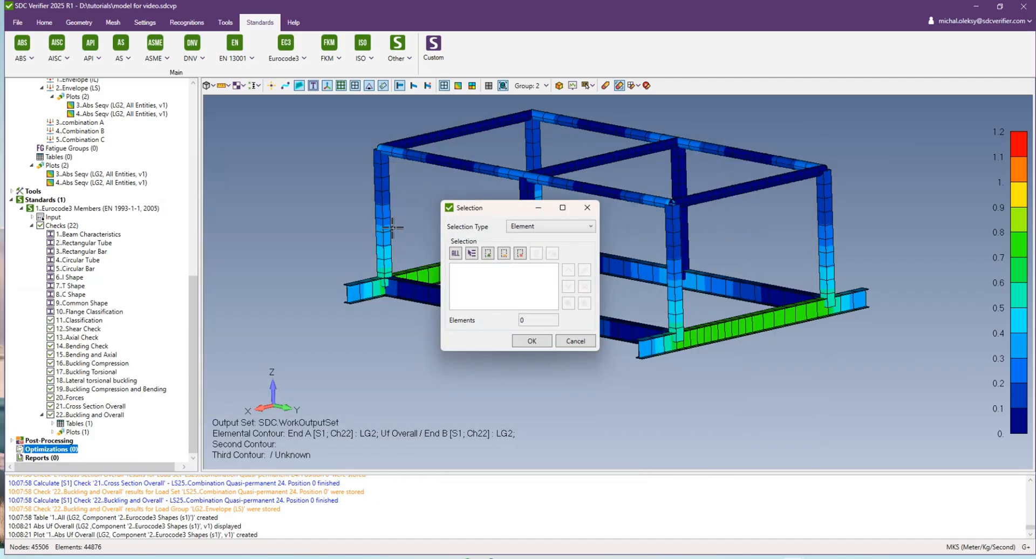
click(472, 254)
click(517, 295)
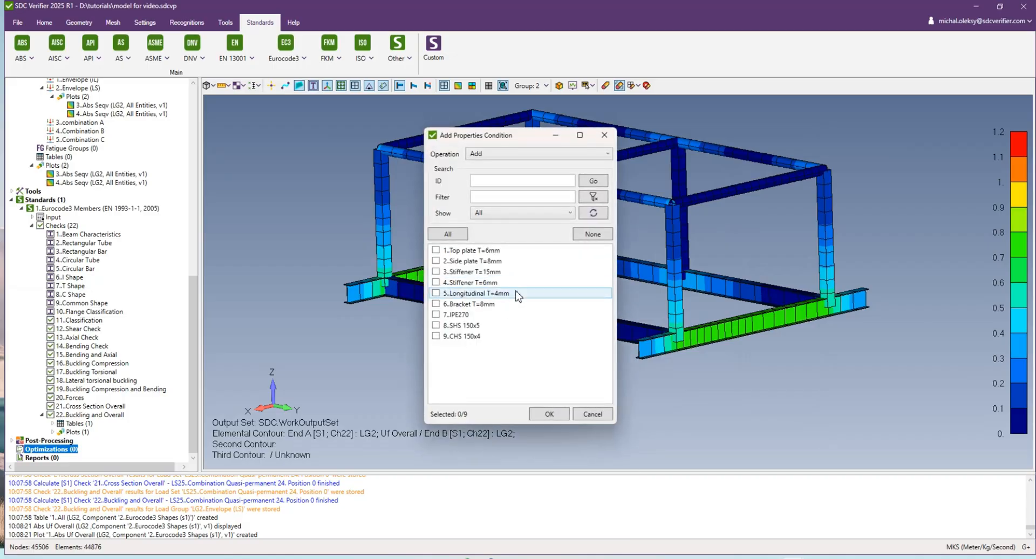
click(436, 315)
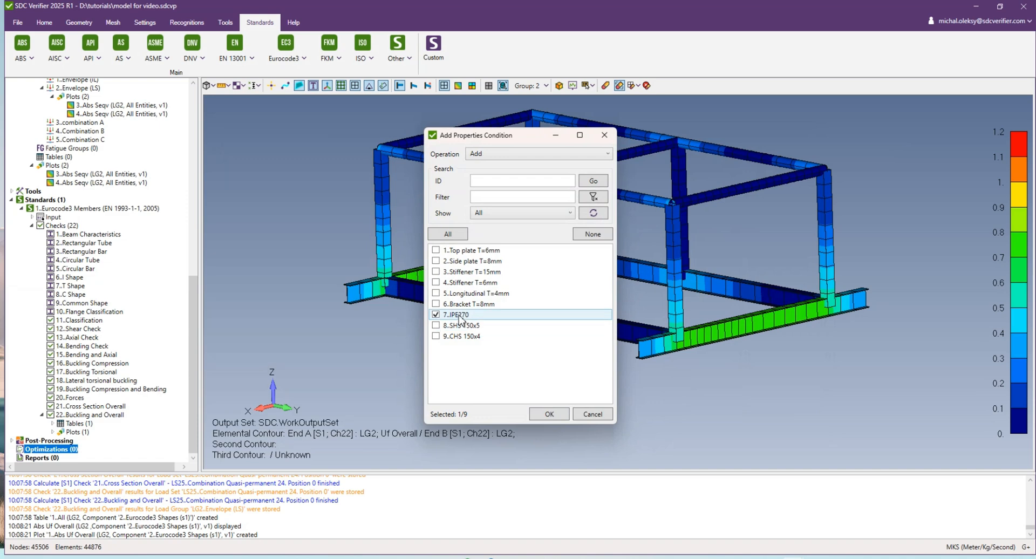
click(549, 414)
click(532, 342)
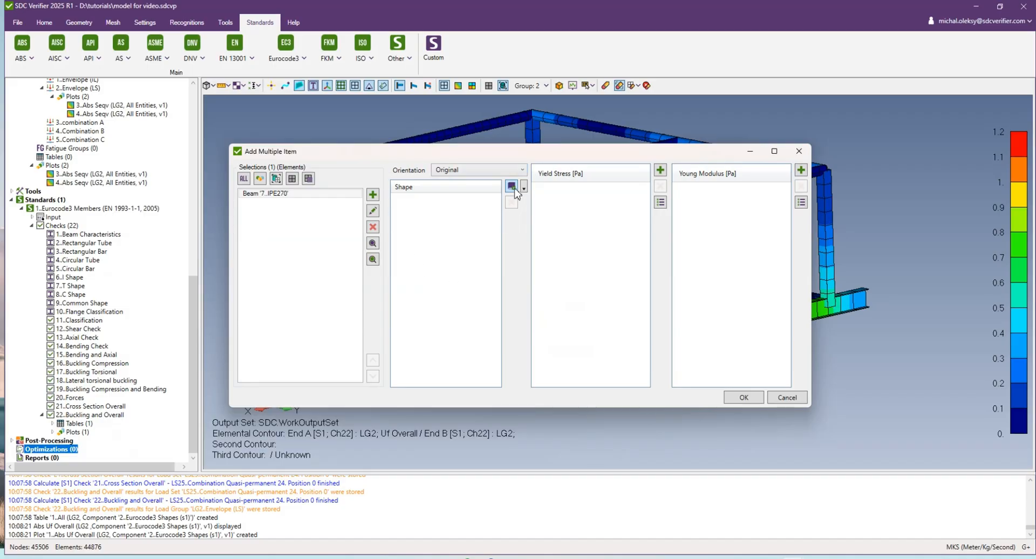
Step: Add the library shapes IPE 160, IPE 180, IPE 200, IPE 220 and IPE 240 as candidates for the IPE270 beams, keeping the Original orientation
click(521, 170)
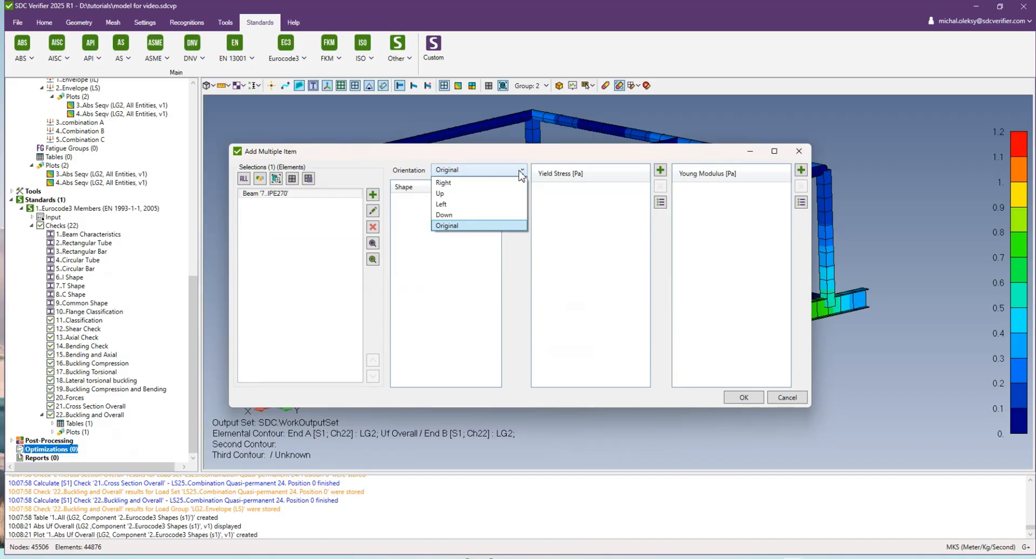
click(519, 172)
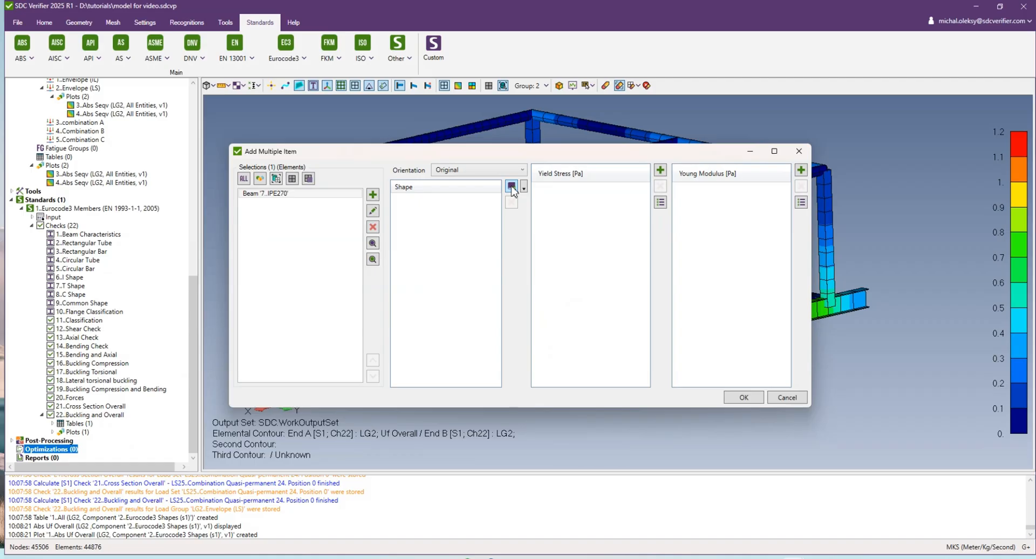
click(512, 189)
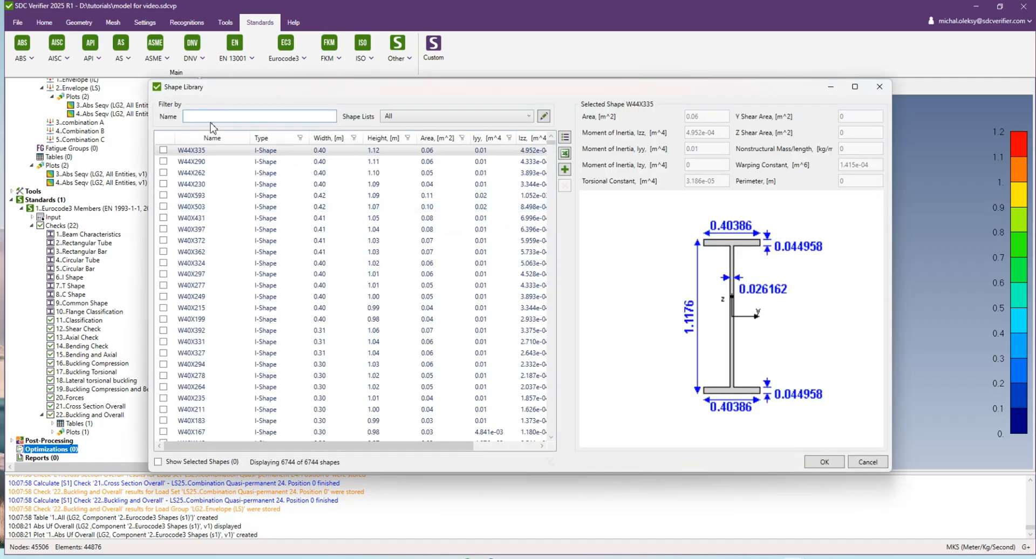
text(IPE)
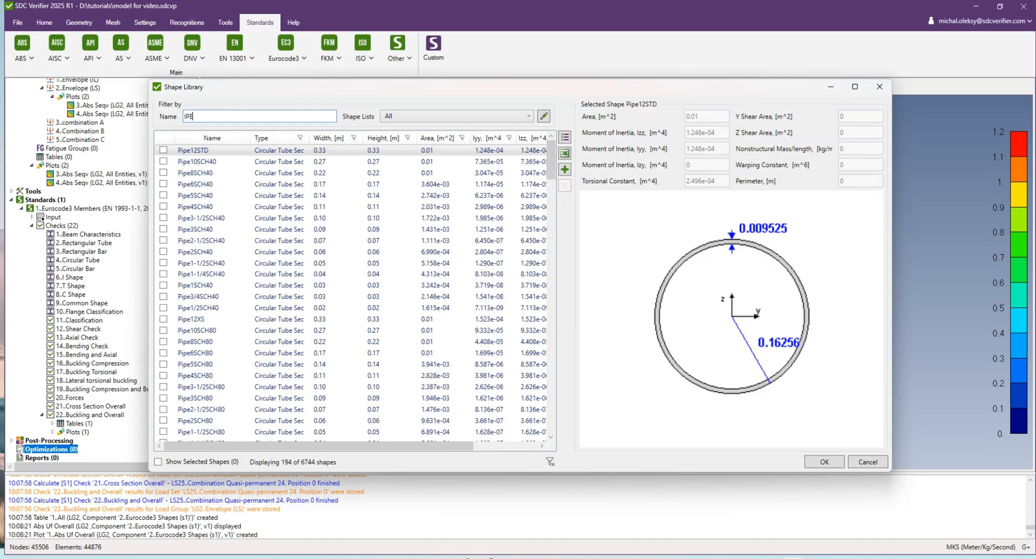
scroll(223, 301, down, 7)
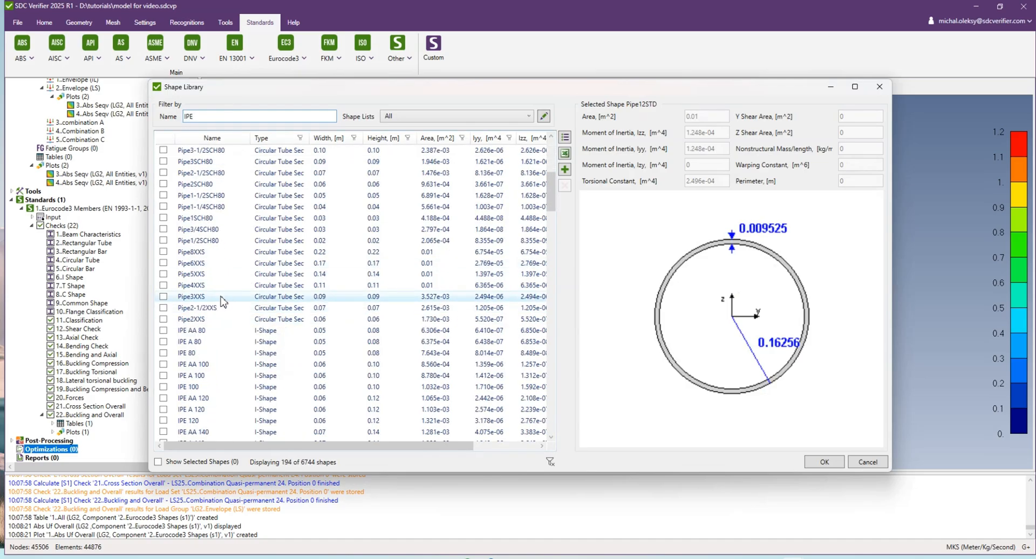
scroll(223, 301, down, 3)
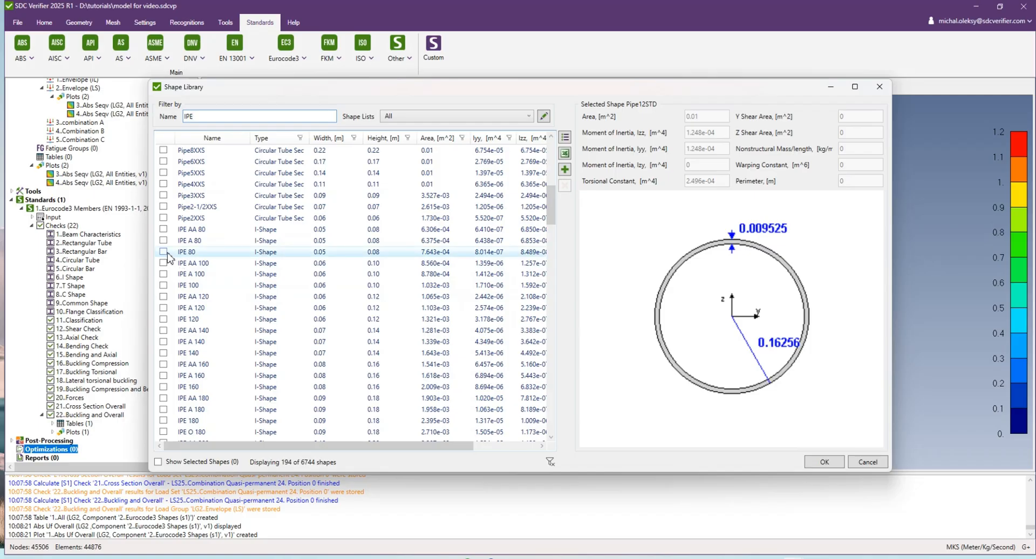
scroll(166, 259, down, 5)
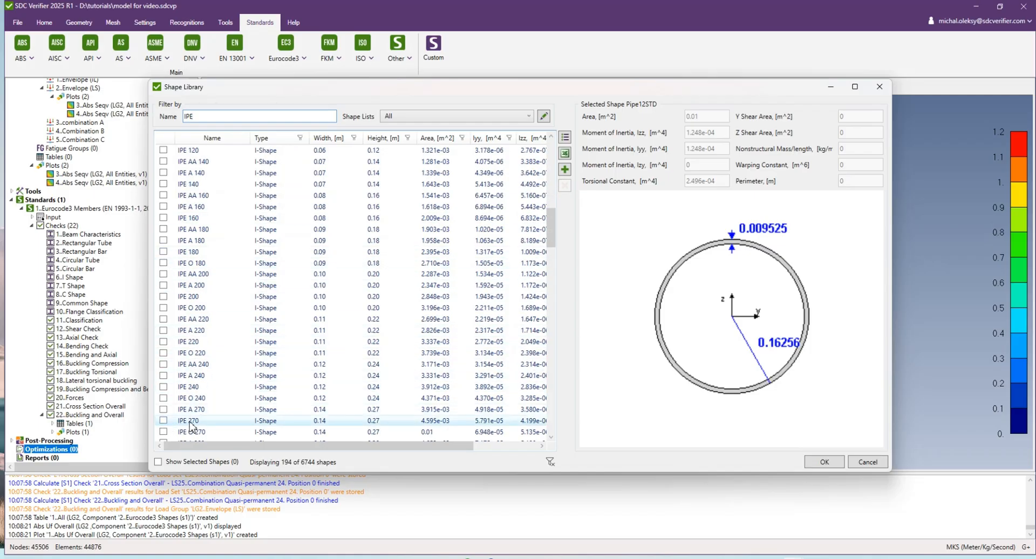
click(163, 387)
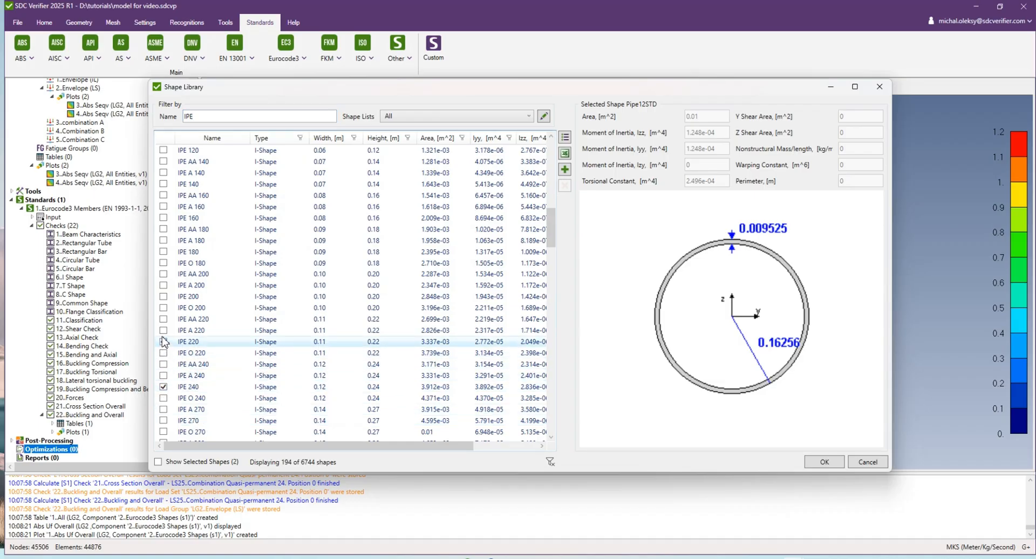
click(163, 296)
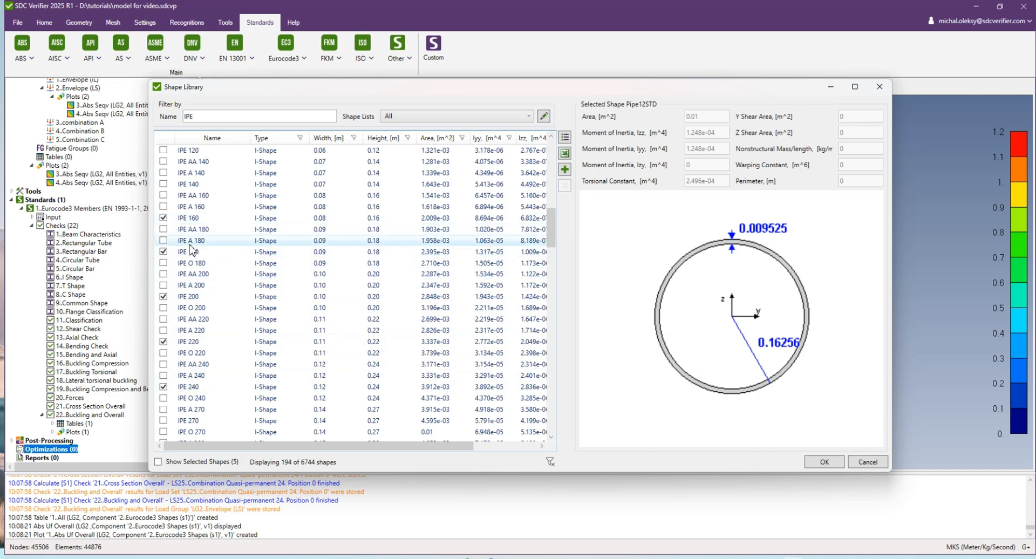
click(820, 464)
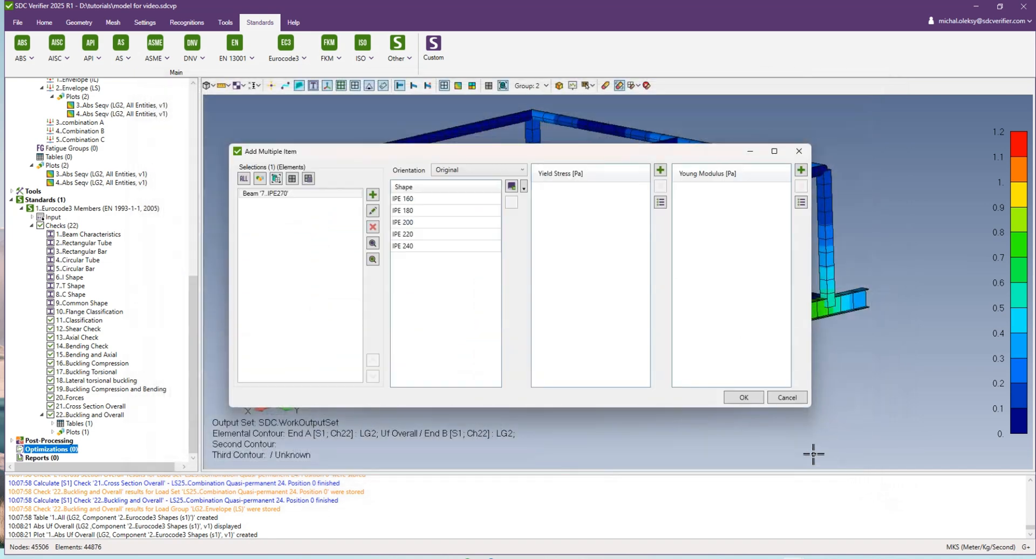
Step: Give the IPE candidates a yield stress of 235000000 Pa and a Young modulus of 210000e+6 Pa, completing the optimization rule
click(660, 170)
click(599, 189)
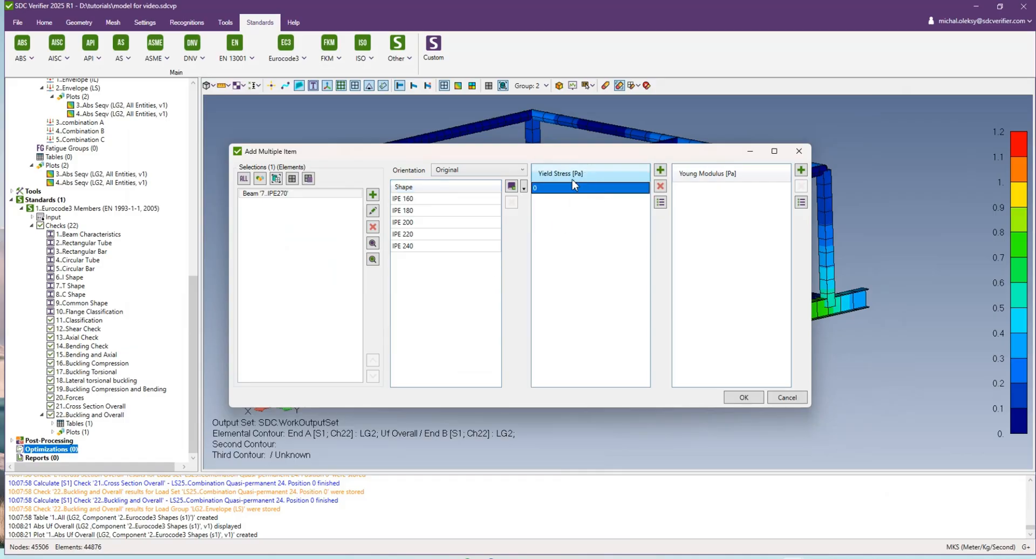
click(627, 187)
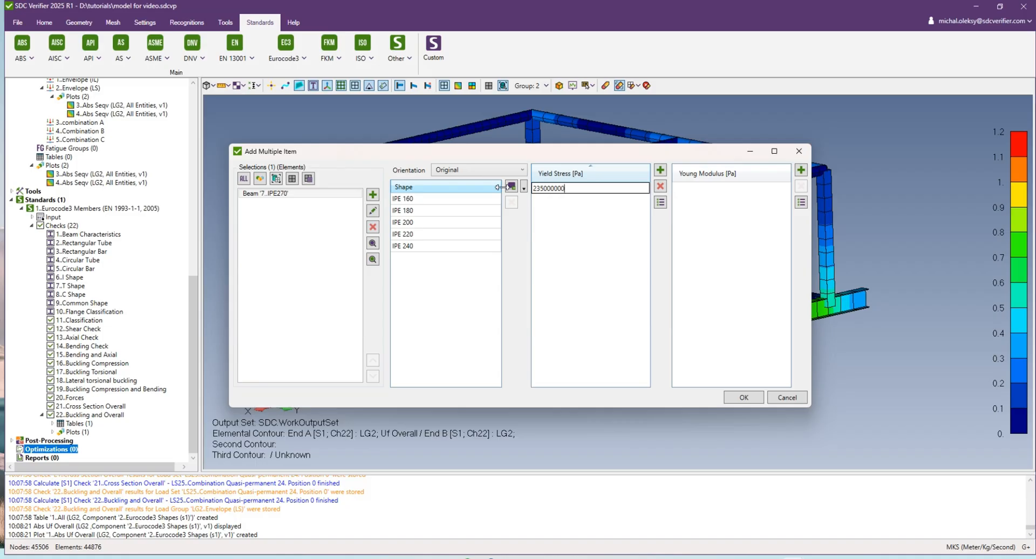
click(801, 170)
click(683, 189)
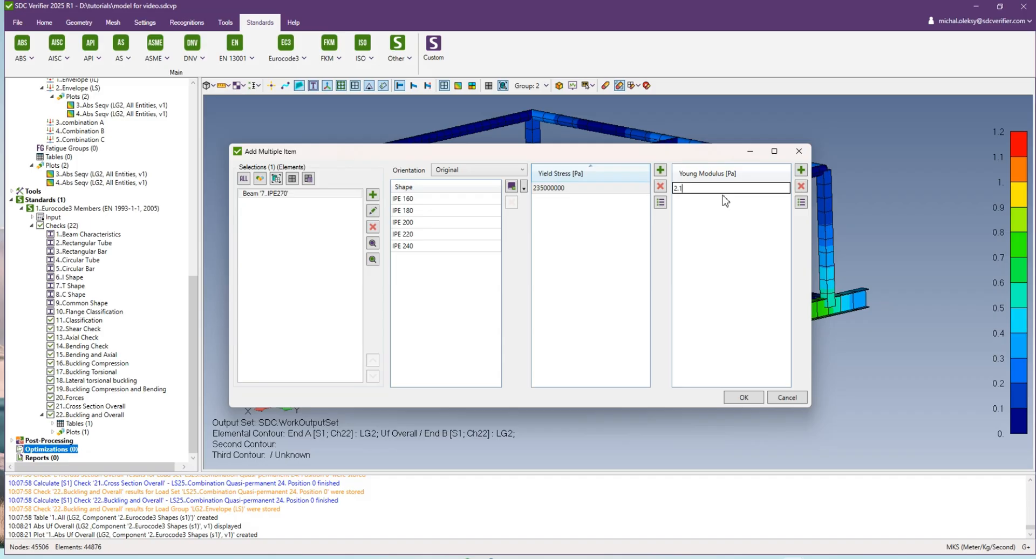
click(754, 400)
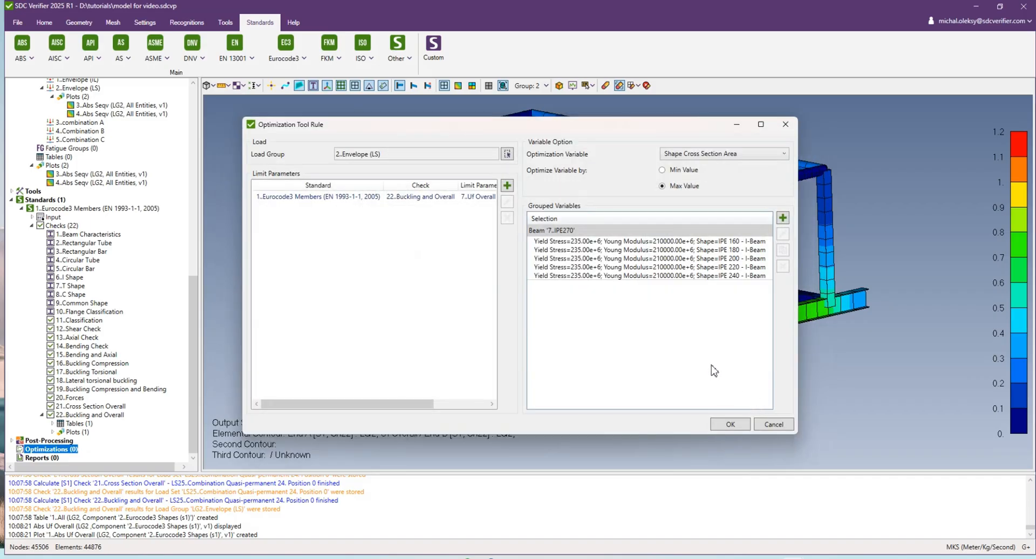
click(731, 425)
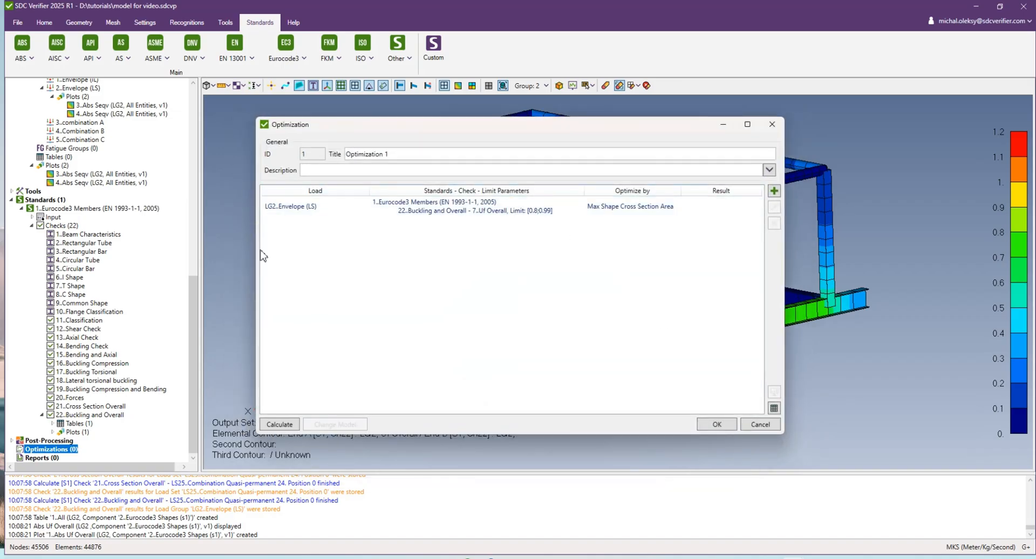
Step: Calculate the Buckling and Overall rule of Optimization 1 for the Envelope (LS) load group
click(451, 212)
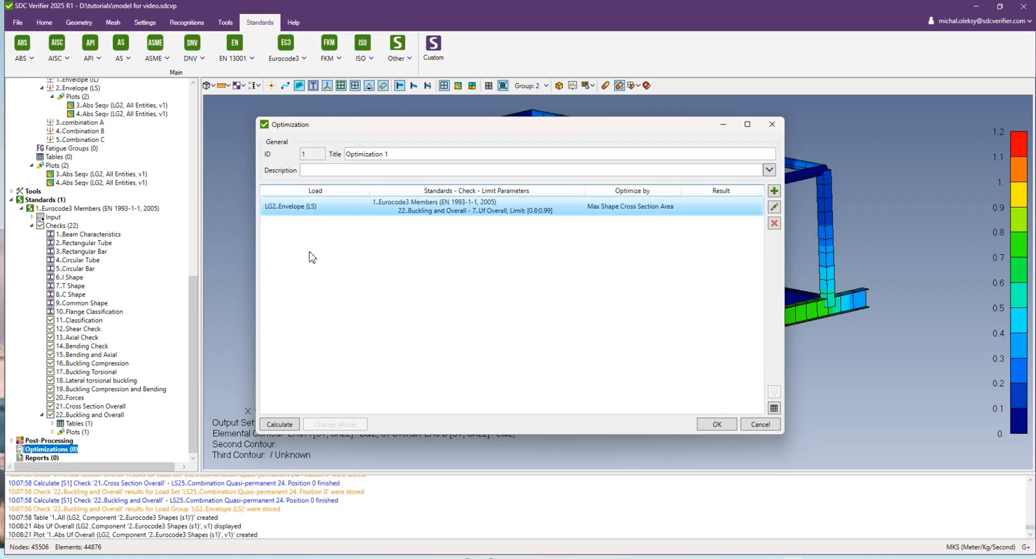
click(285, 426)
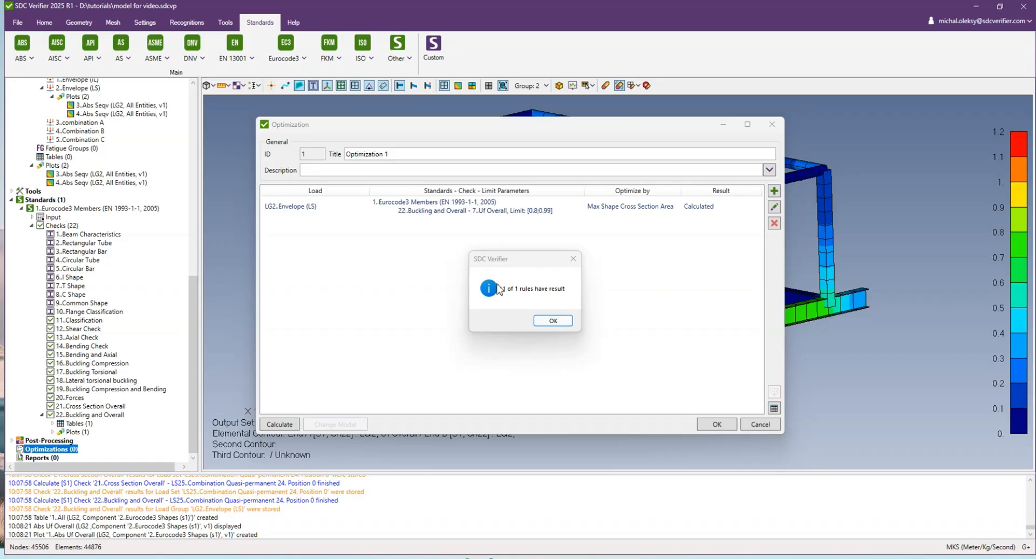
click(553, 321)
Step: Review the All Result table of the calculated rule for every candidate shape and its Optimal Result table
click(453, 213)
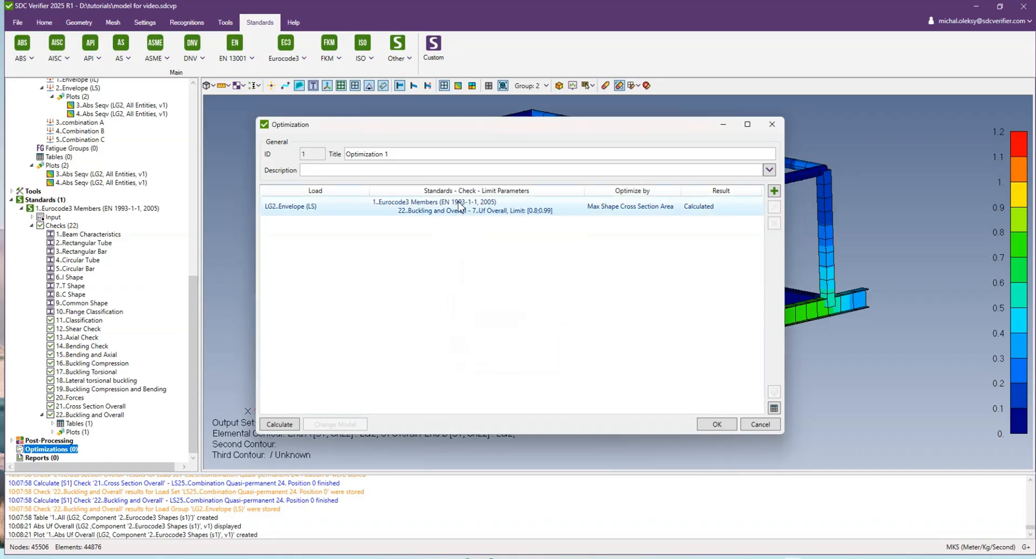
click(775, 409)
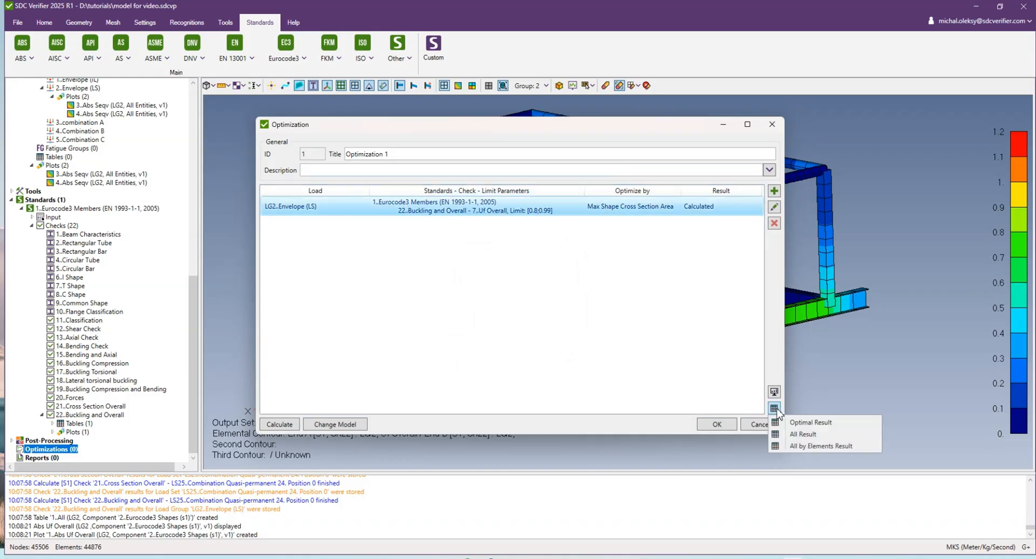
click(810, 435)
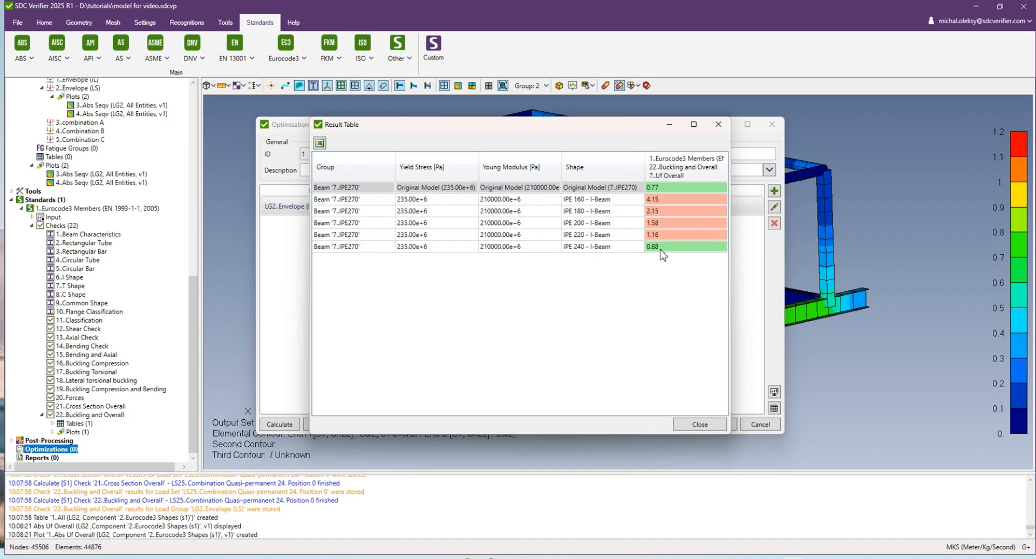
click(698, 425)
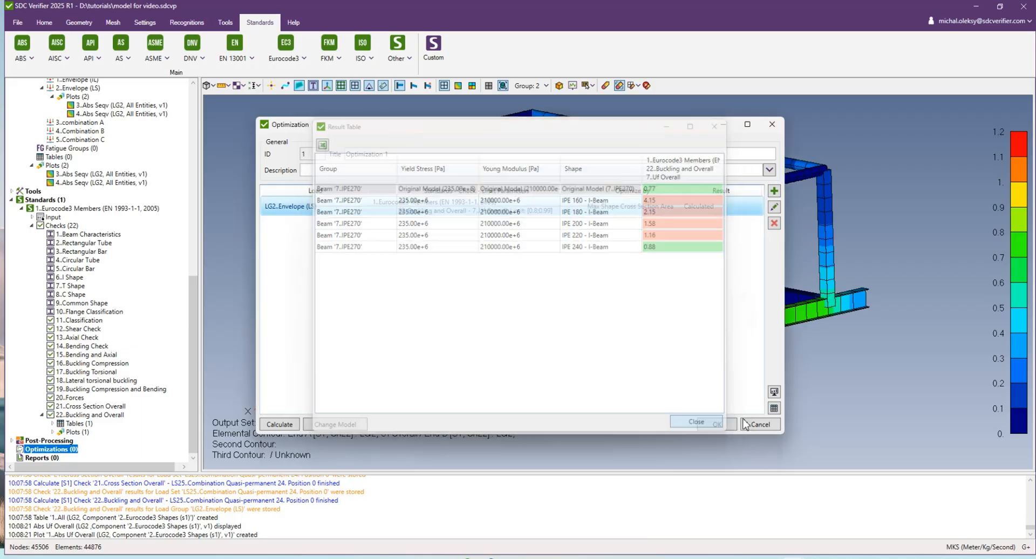
click(774, 408)
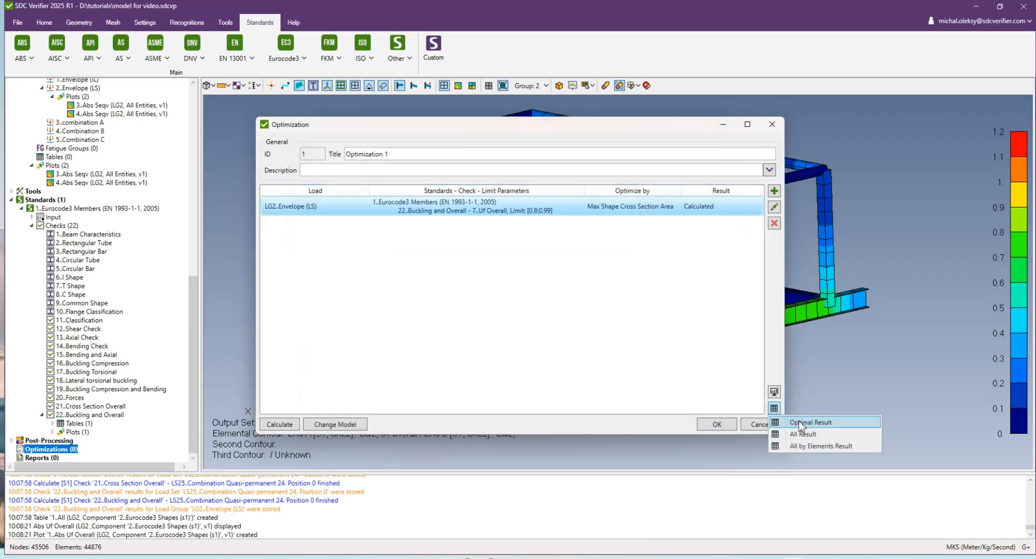
click(828, 426)
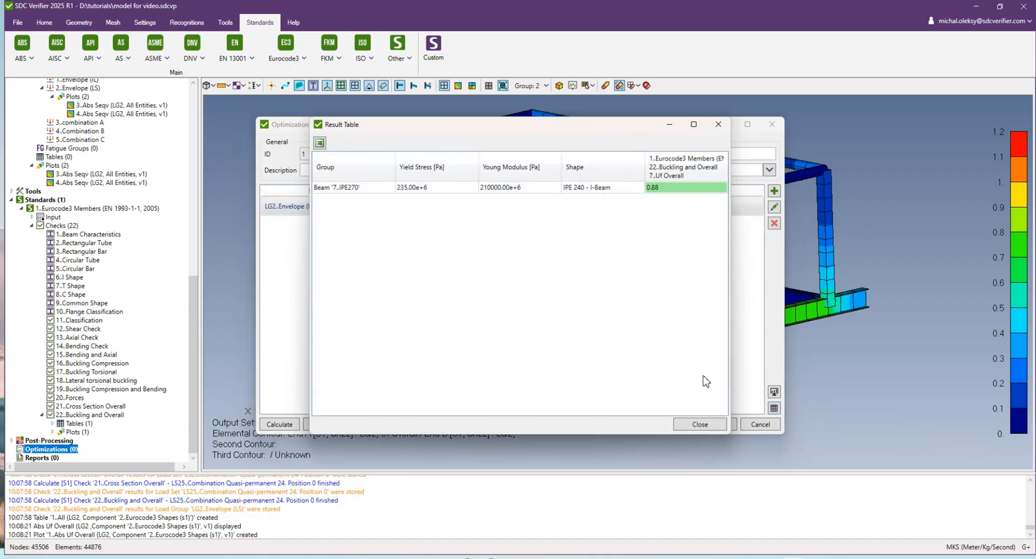
click(702, 425)
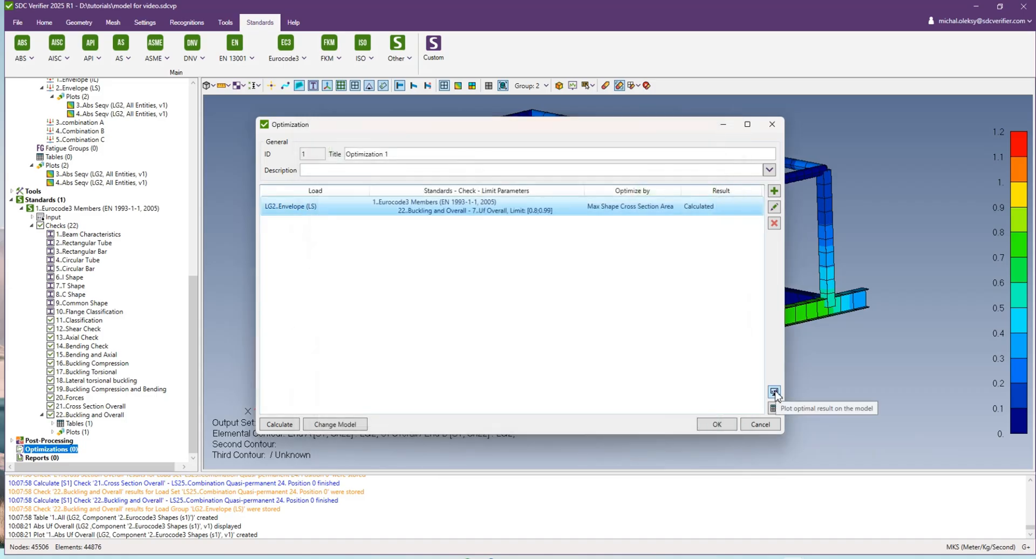
Step: Plot the optimal result on the model, inspect the beam utilization contour and return to the Optimization 1 dialog
click(775, 393)
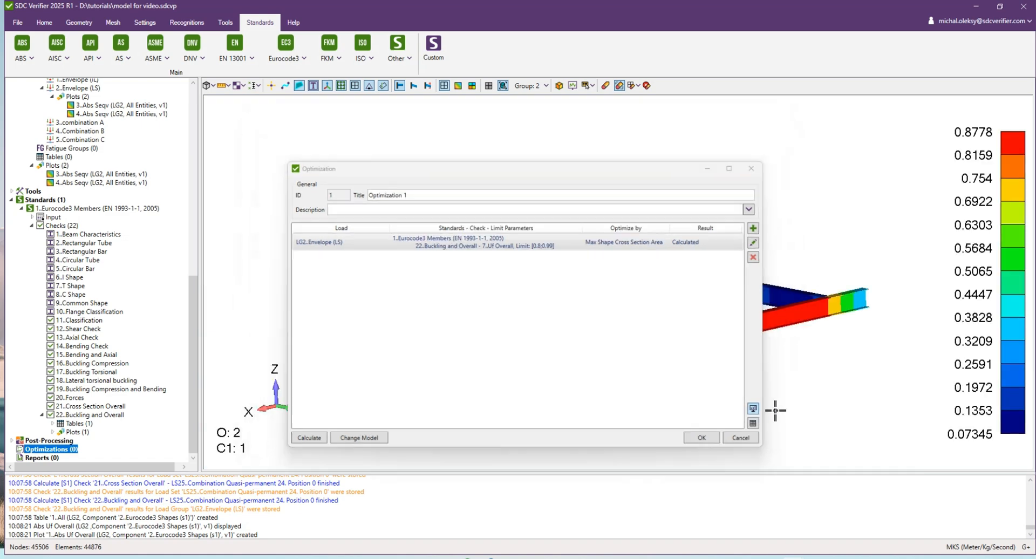
middle_drag(709, 344, 752, 323)
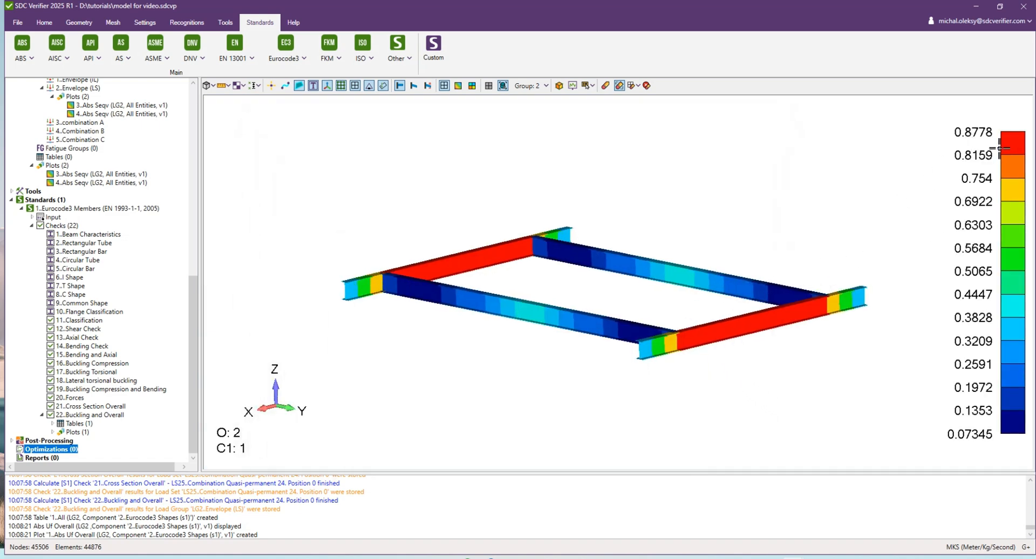
mouse_move(794, 558)
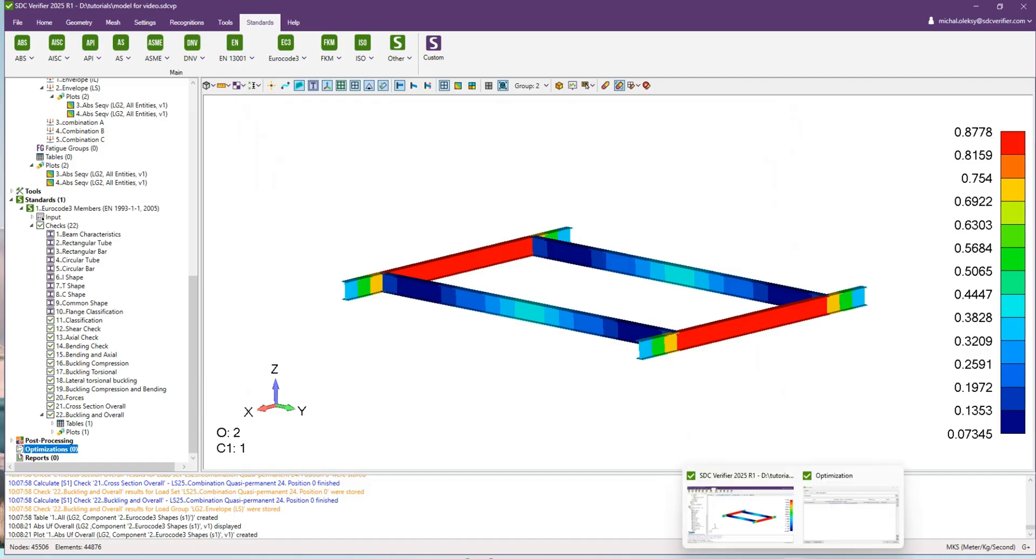
mouse_move(823, 520)
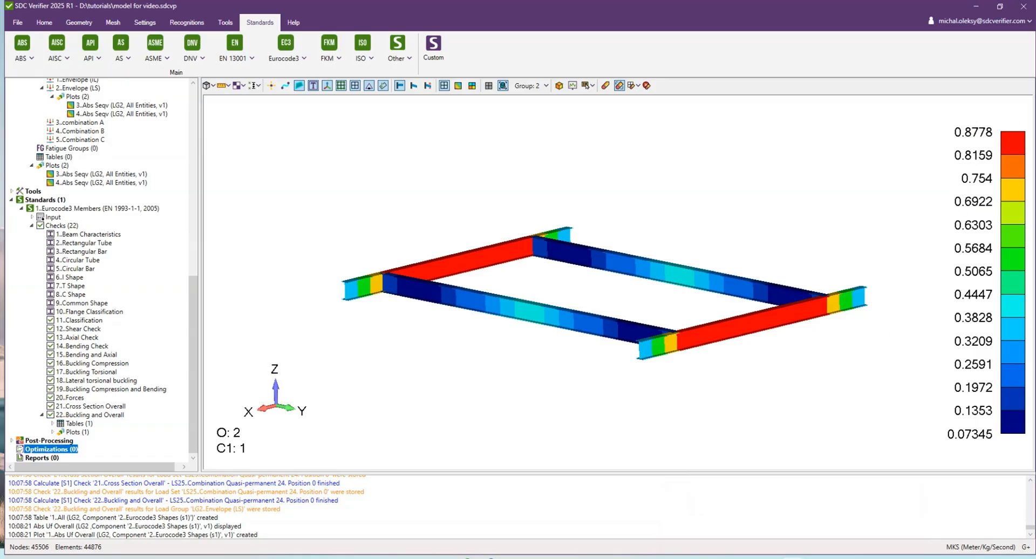
click(831, 534)
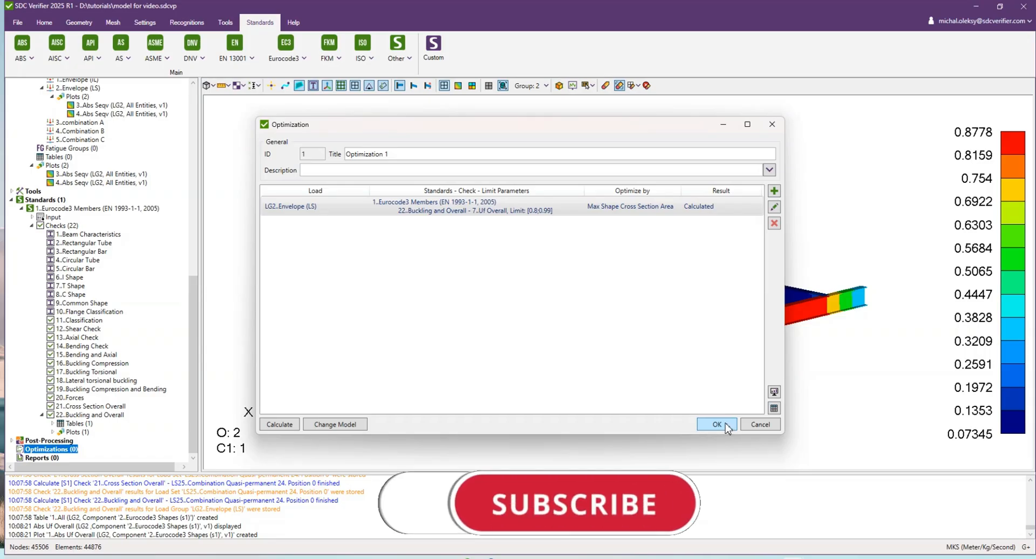
Step: Change the model by adding the optimal beam properties and materials to it, and save Optimization 1
click(341, 427)
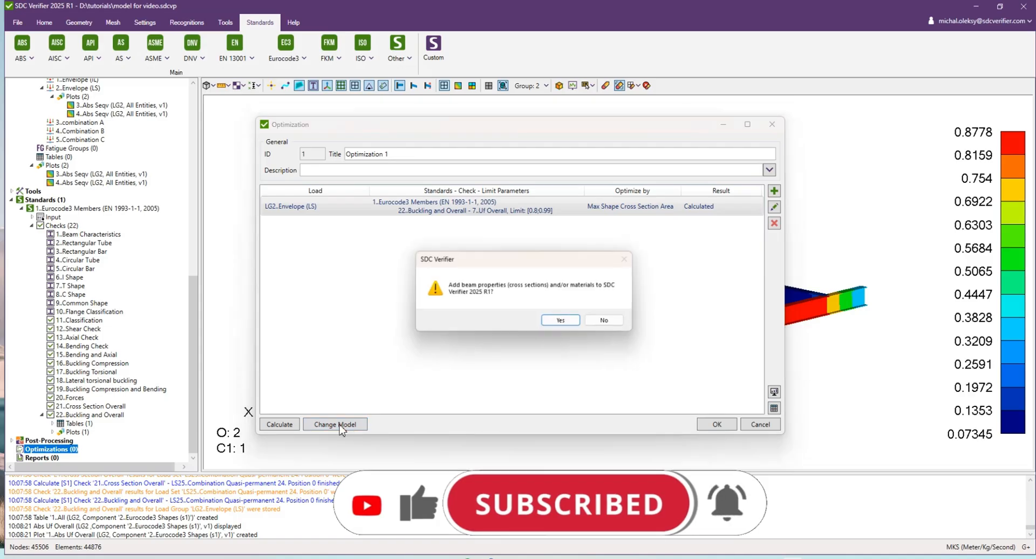
click(562, 320)
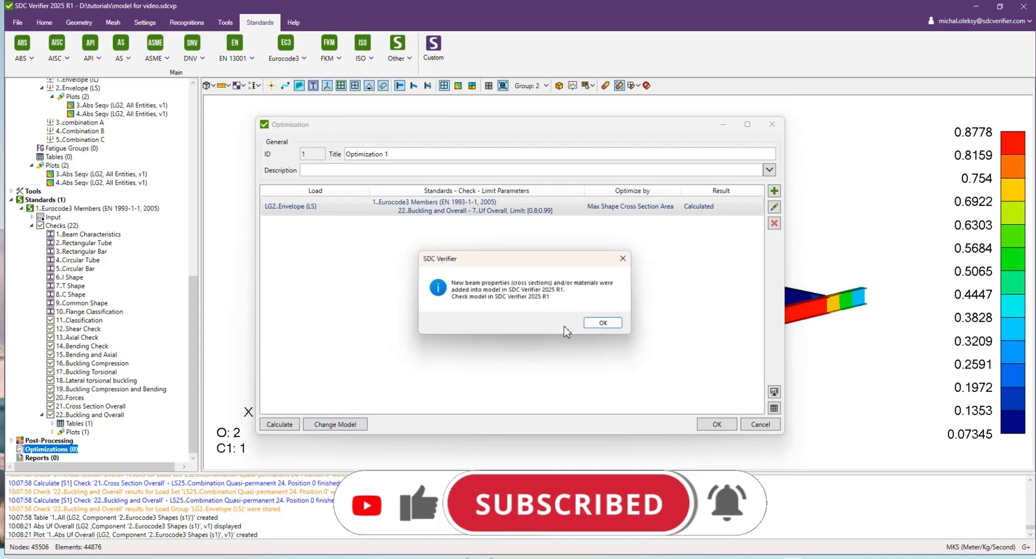
click(605, 324)
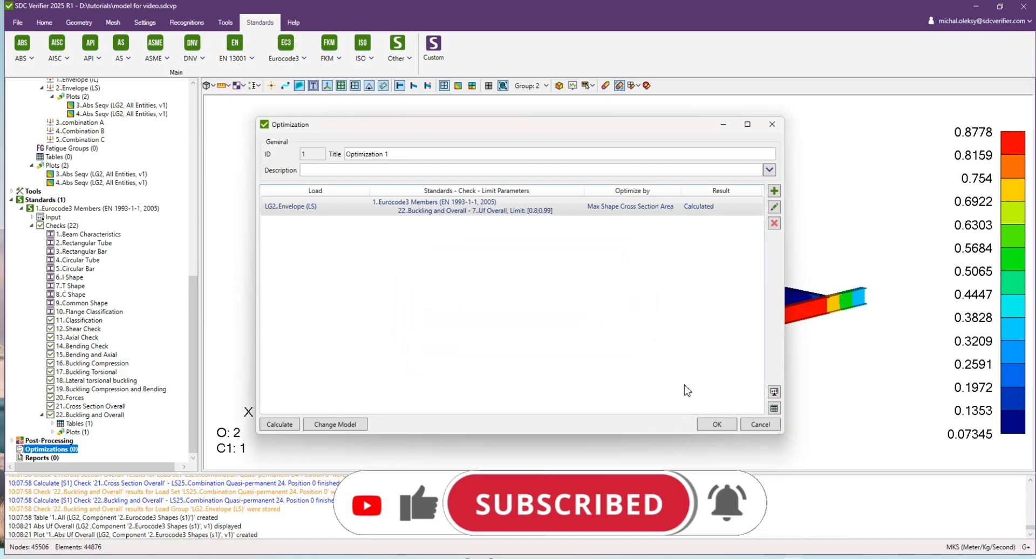
click(716, 424)
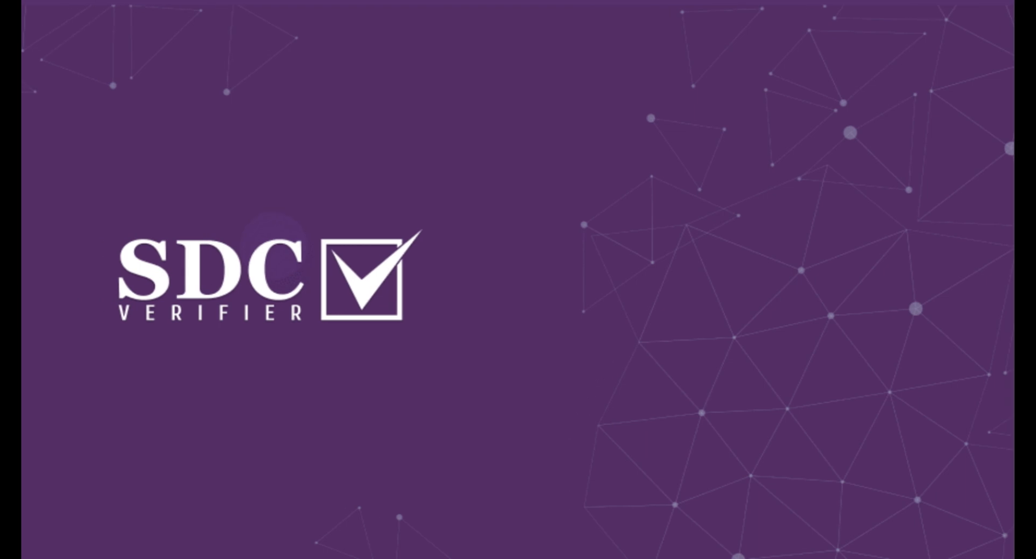